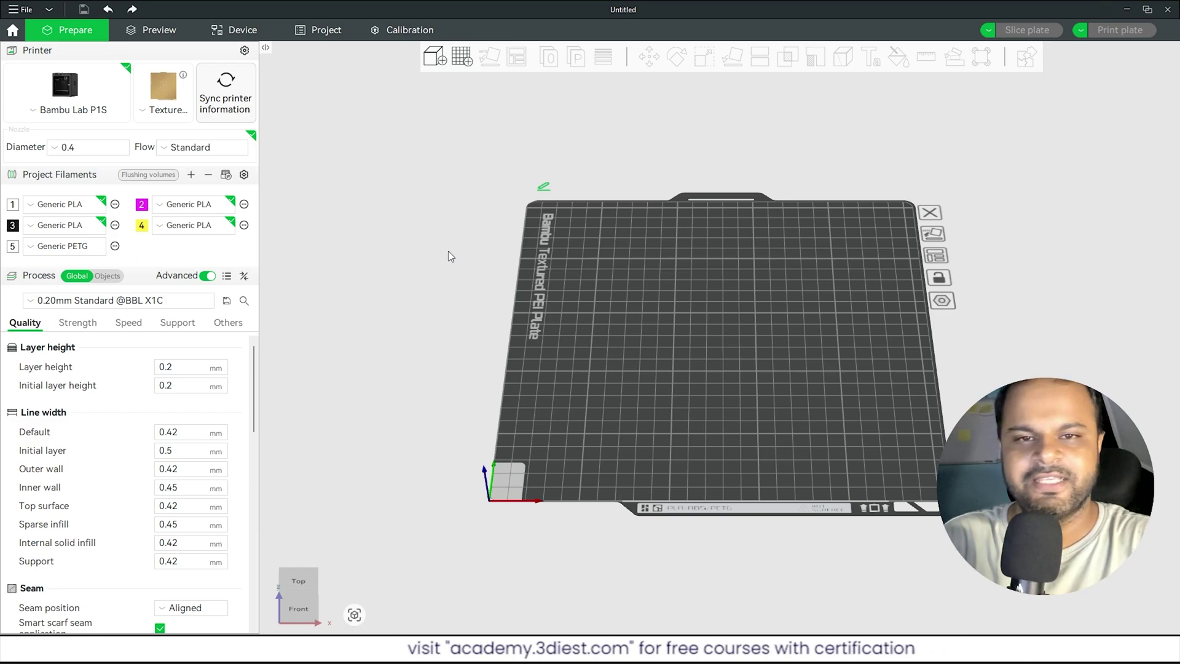
Step: Go to the Home page listing recent files such as Body10.3mf and Body26.stl
{"action": "left_click", "coordinate": [12, 31]}
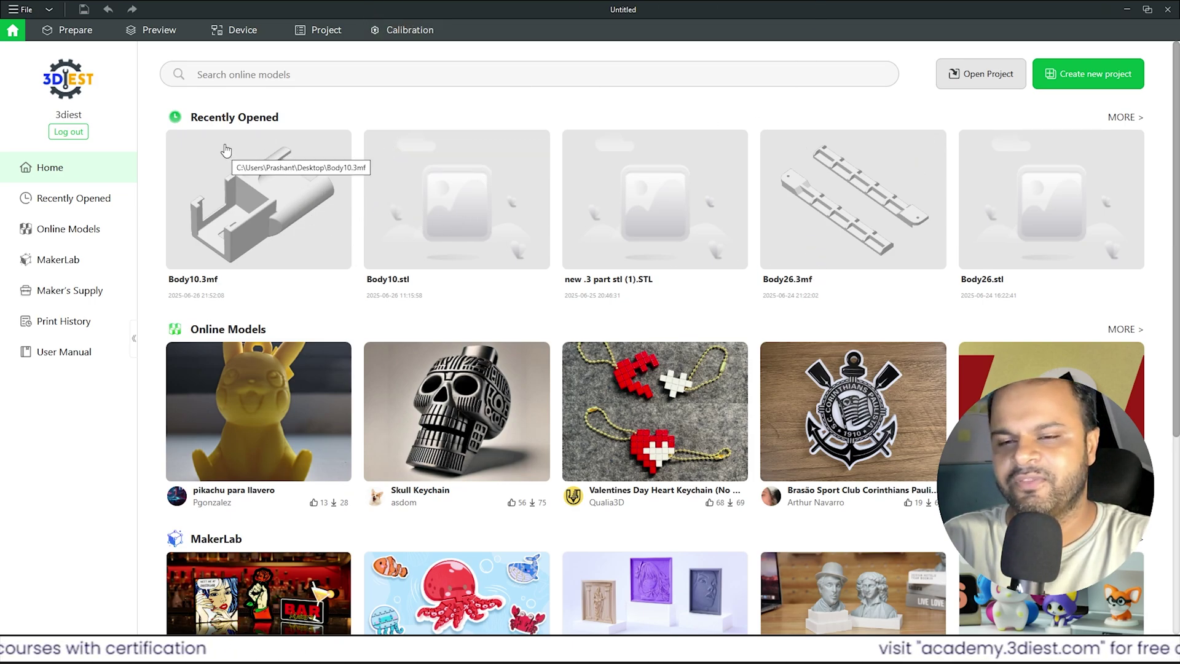
Step: Return to the Prepare workspace with the P1S textured PEI plate and five filaments
{"action": "left_click", "coordinate": [74, 30]}
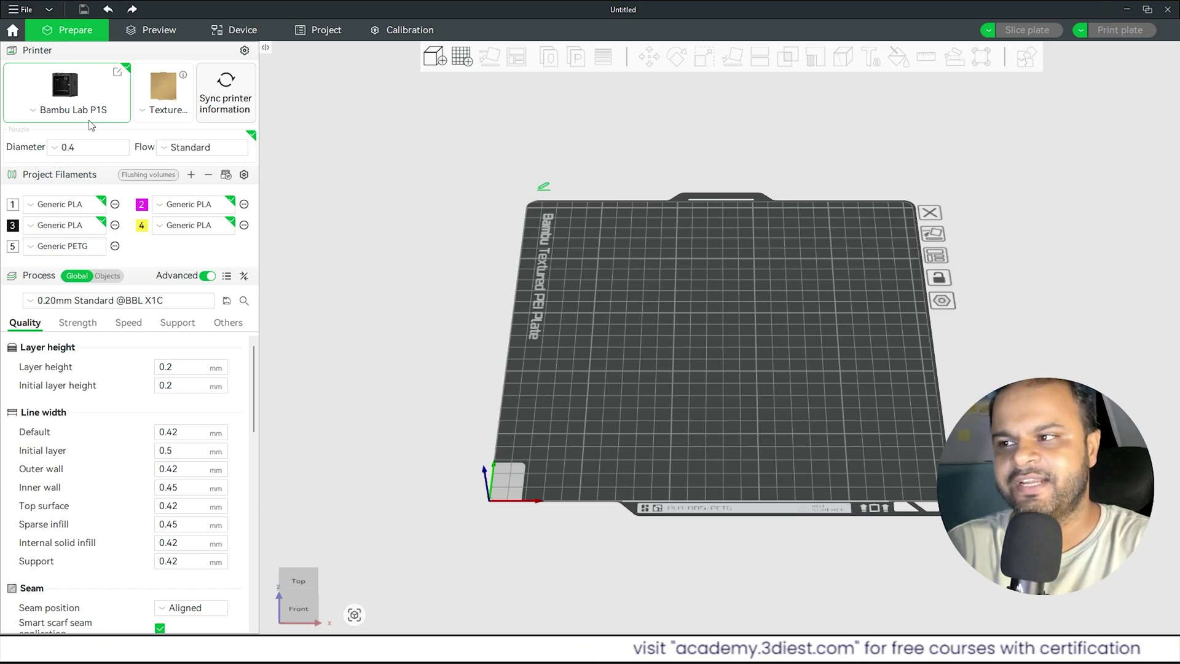
Step: Tick Bambu Lab H2D in Printer Selection and confirm, making it the active printer
{"action": "left_click", "coordinate": [84, 101]}
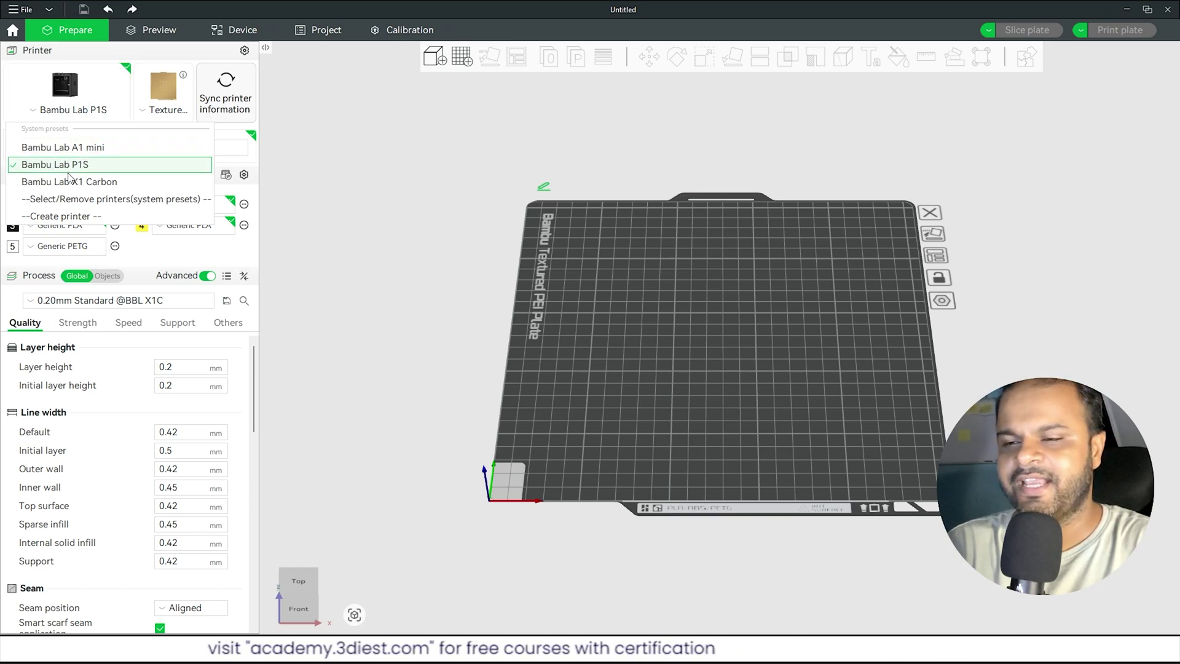
{"action": "left_click", "coordinate": [381, 178]}
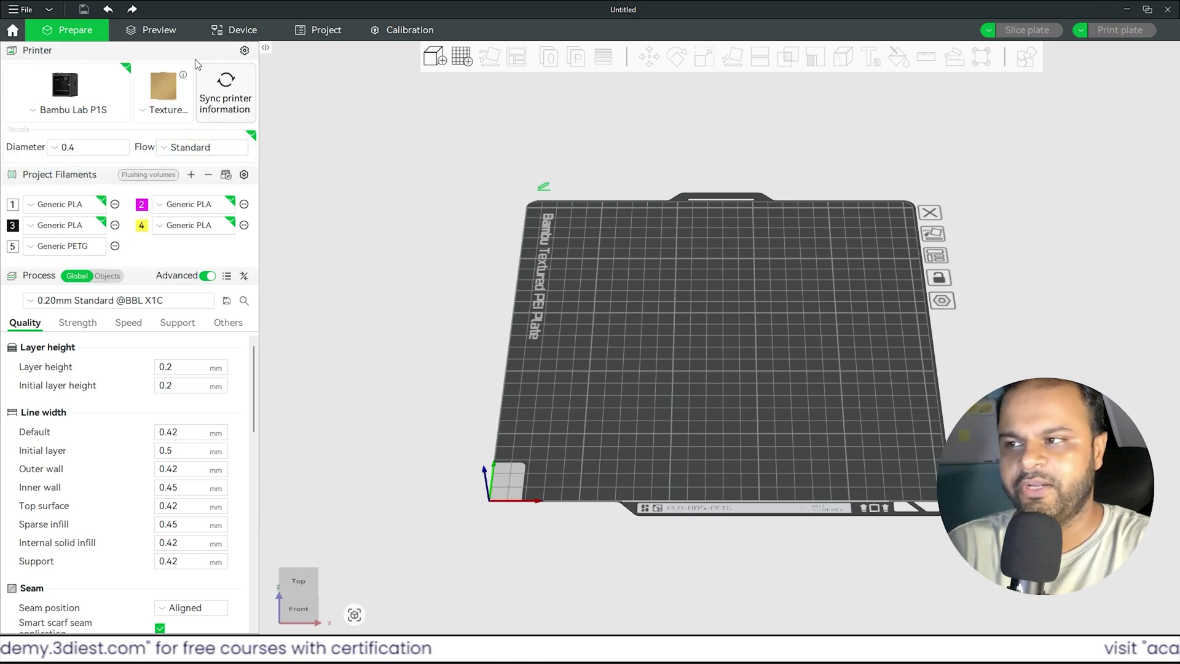
{"action": "left_click", "coordinate": [244, 51]}
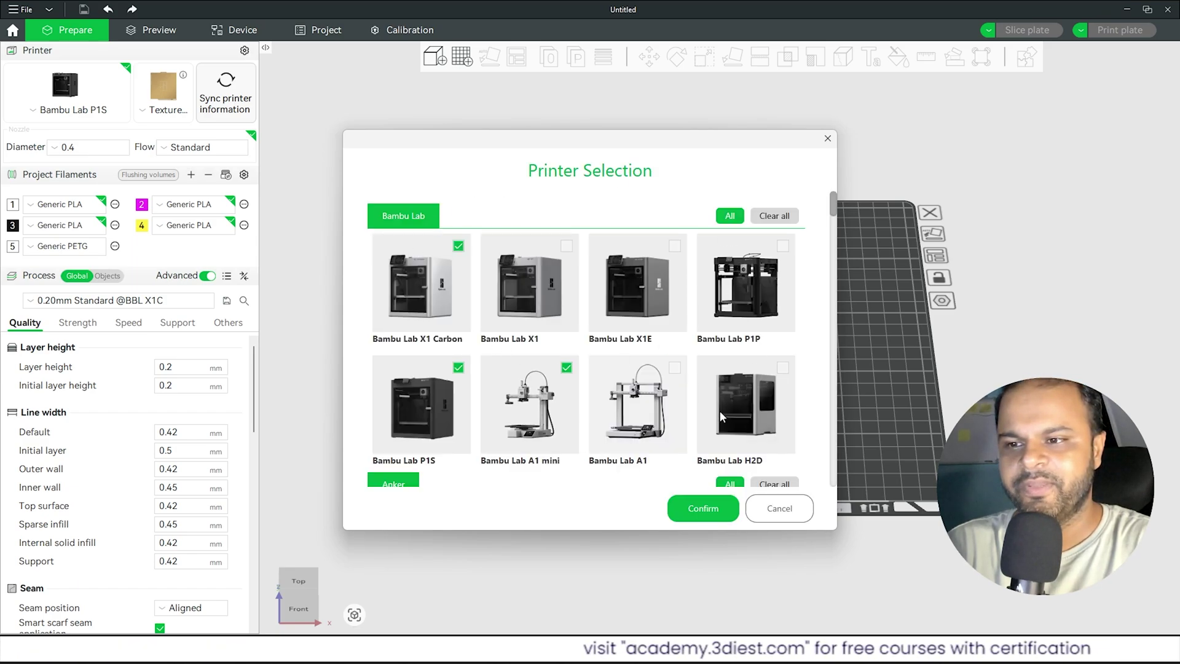
{"action": "scroll", "coordinate": [642, 363], "scroll_direction": "down", "scroll_amount": 3}
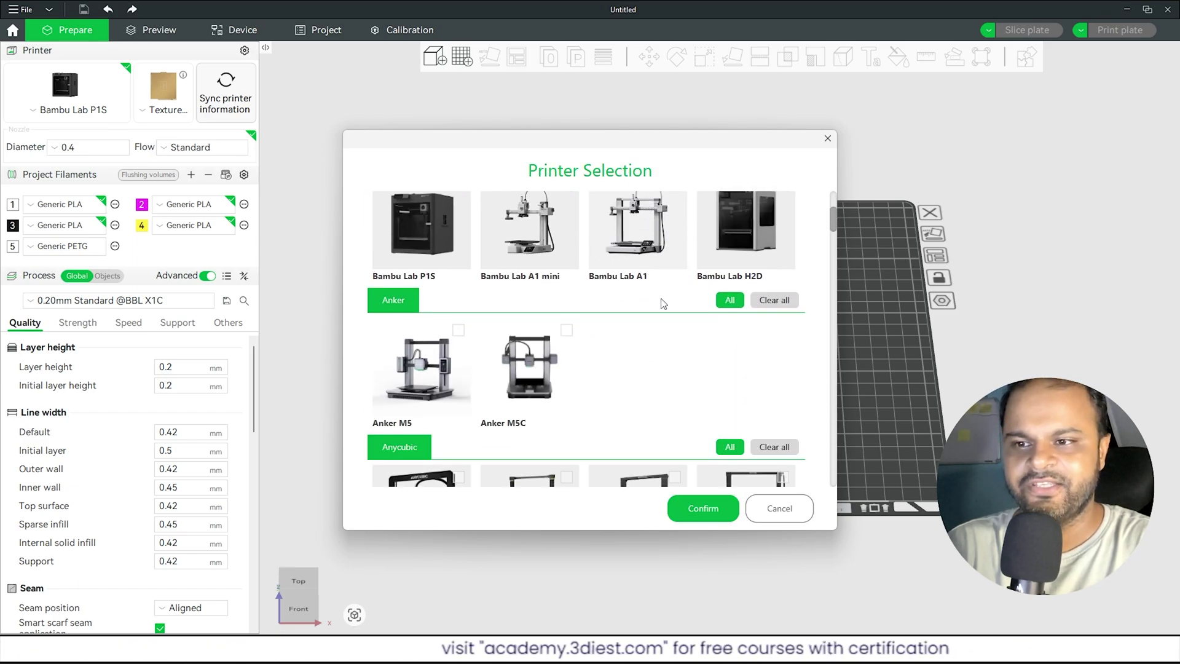
{"action": "scroll", "coordinate": [663, 303], "scroll_direction": "up", "scroll_amount": 3}
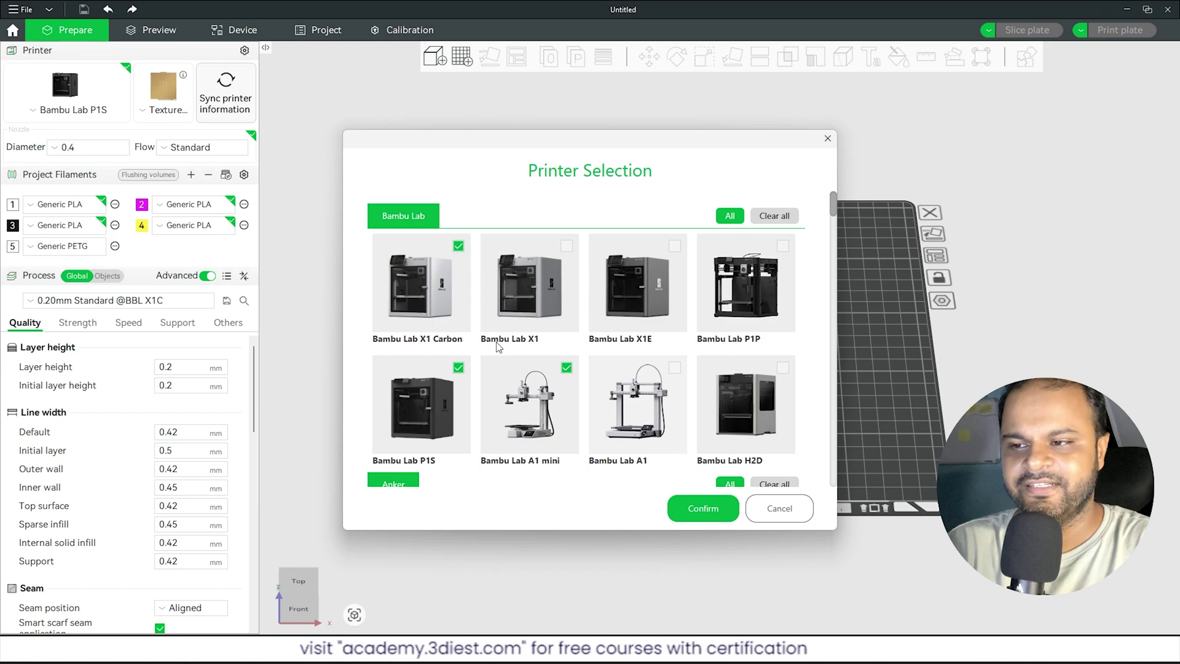
{"action": "scroll", "coordinate": [498, 348], "scroll_direction": "down", "scroll_amount": 1}
{"action": "scroll", "coordinate": [452, 293], "scroll_direction": "up", "scroll_amount": 1}
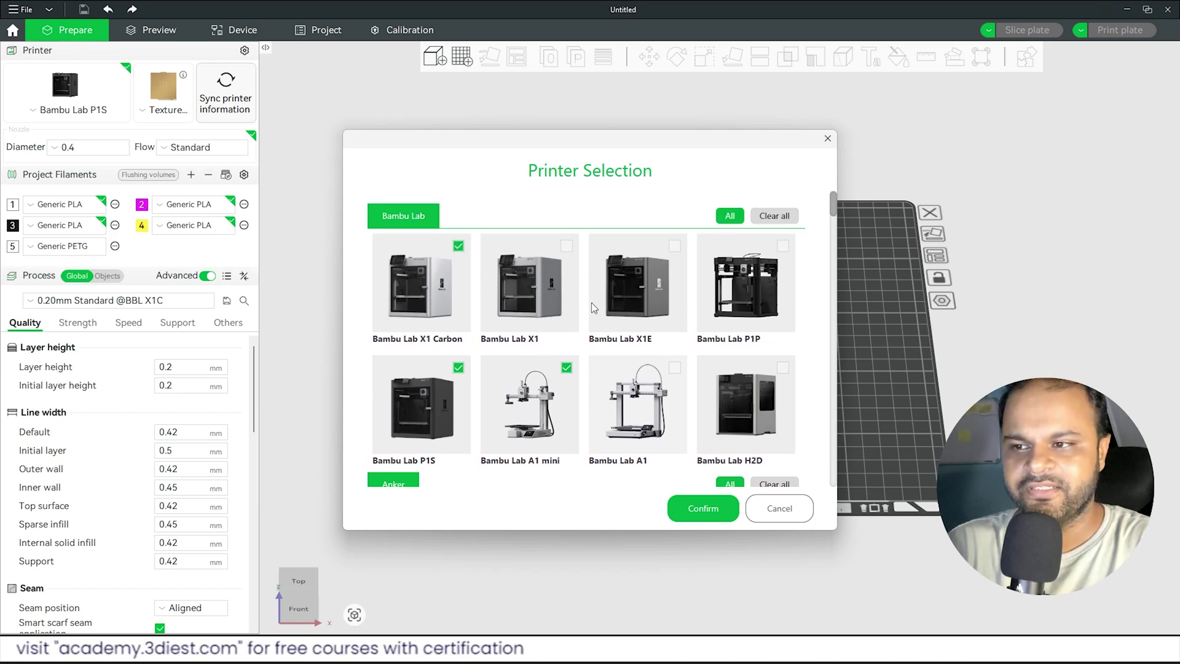
{"action": "scroll", "coordinate": [591, 304], "scroll_direction": "down", "scroll_amount": 2}
{"action": "scroll", "coordinate": [730, 402], "scroll_direction": "up", "scroll_amount": 1}
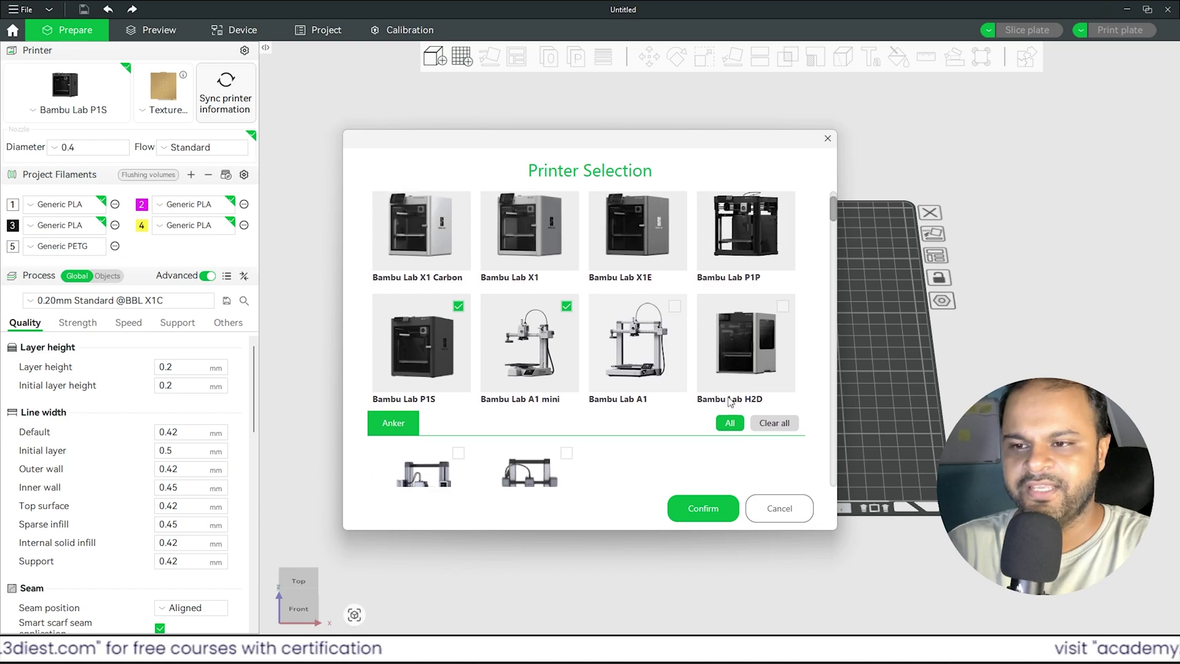
{"action": "left_click", "coordinate": [783, 306]}
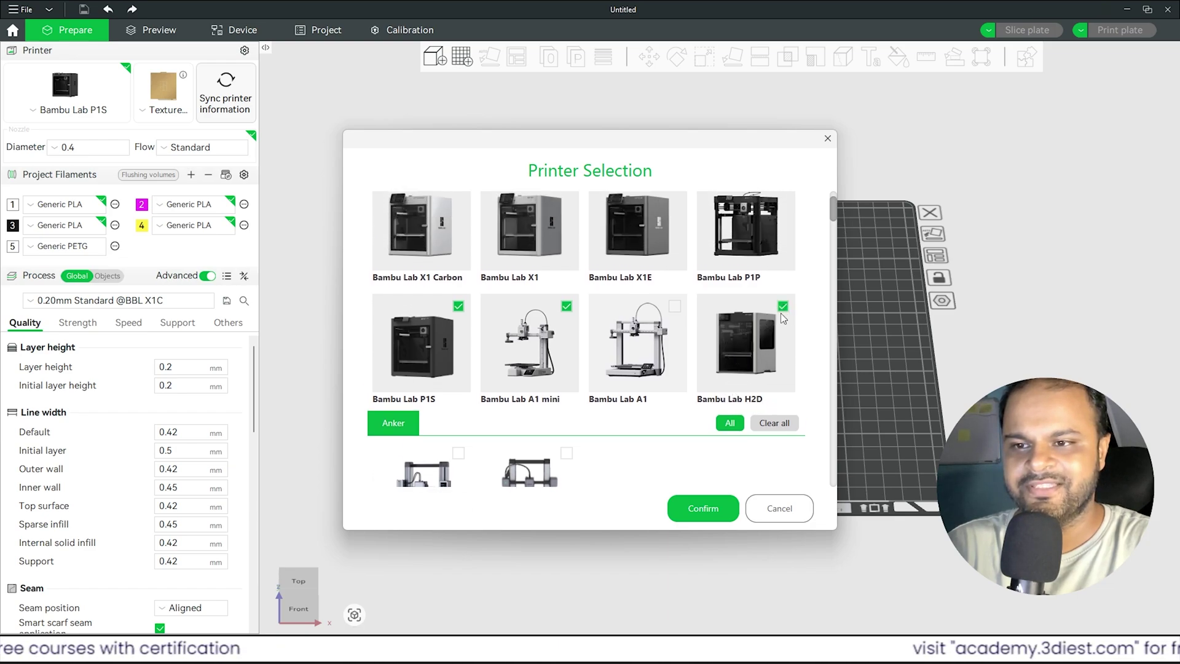
{"action": "left_click", "coordinate": [710, 514]}
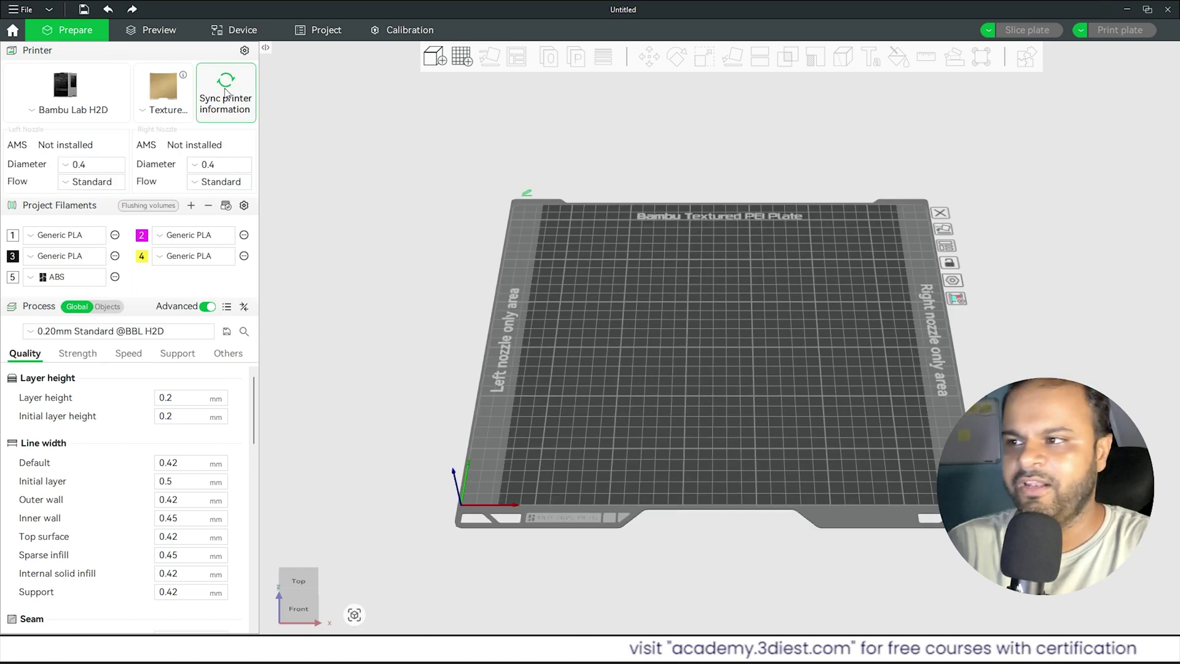
{"action": "left_click", "coordinate": [78, 117]}
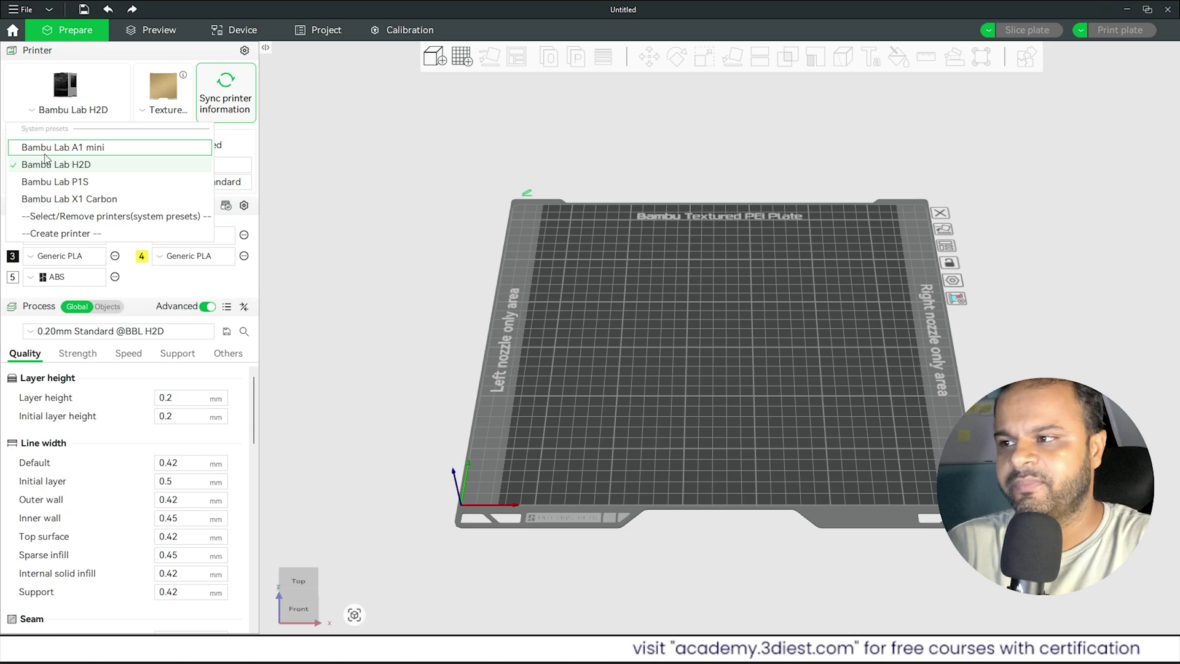
{"action": "left_click", "coordinate": [65, 148]}
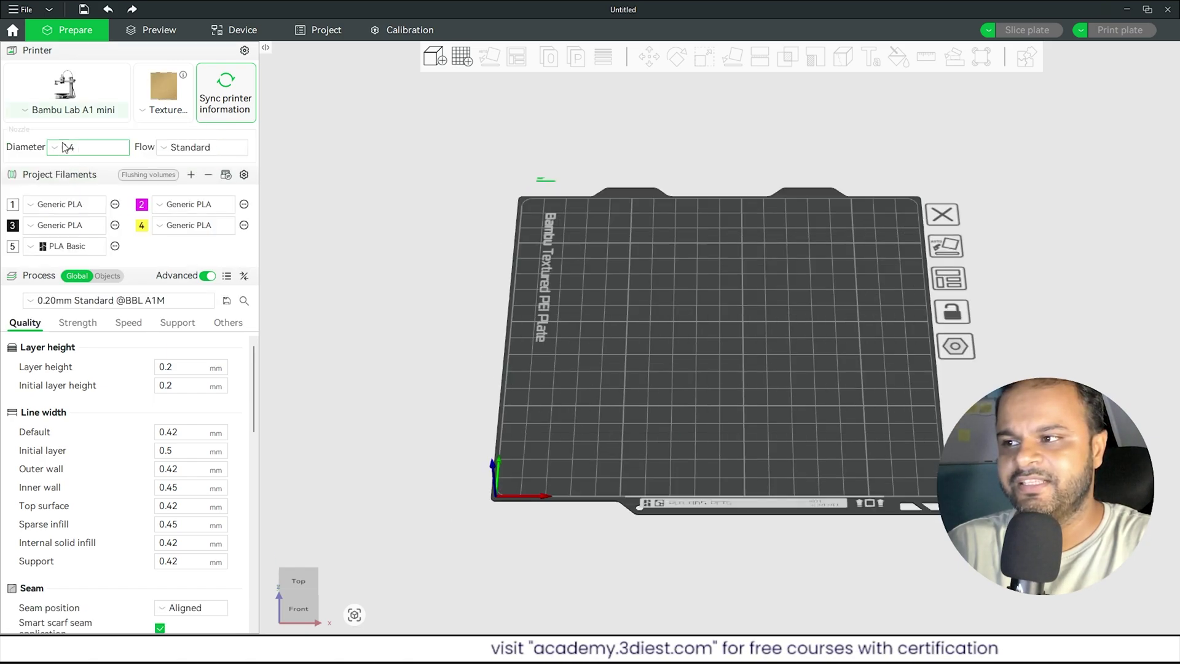
{"action": "left_click", "coordinate": [165, 116]}
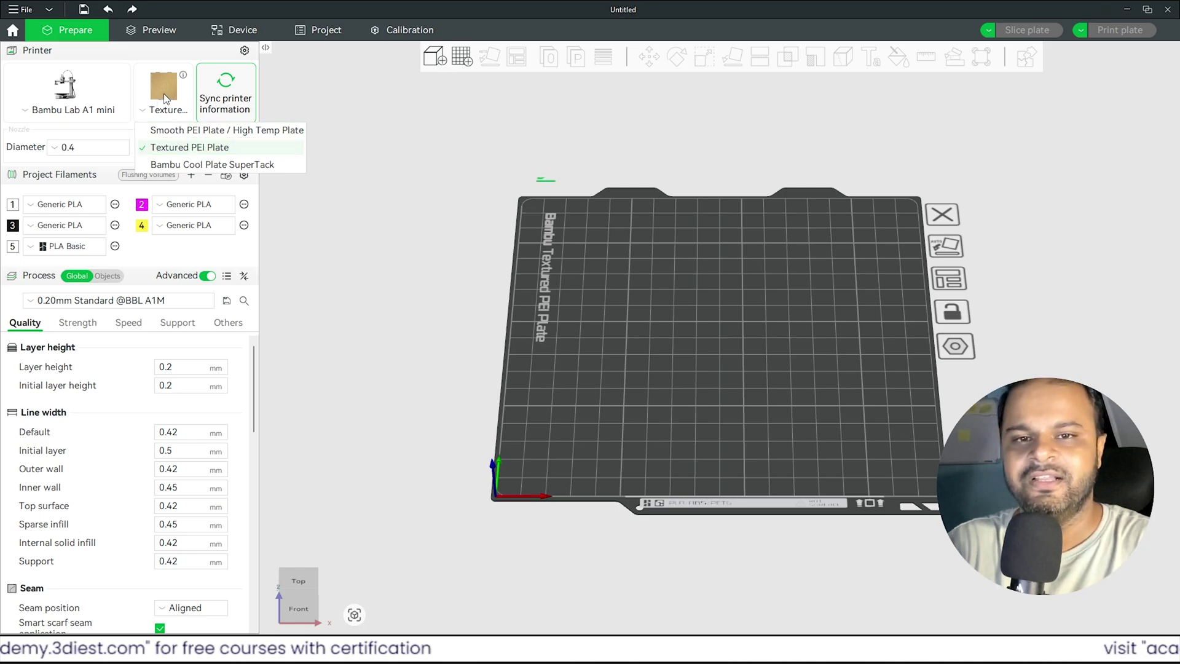
{"action": "left_click", "coordinate": [162, 114]}
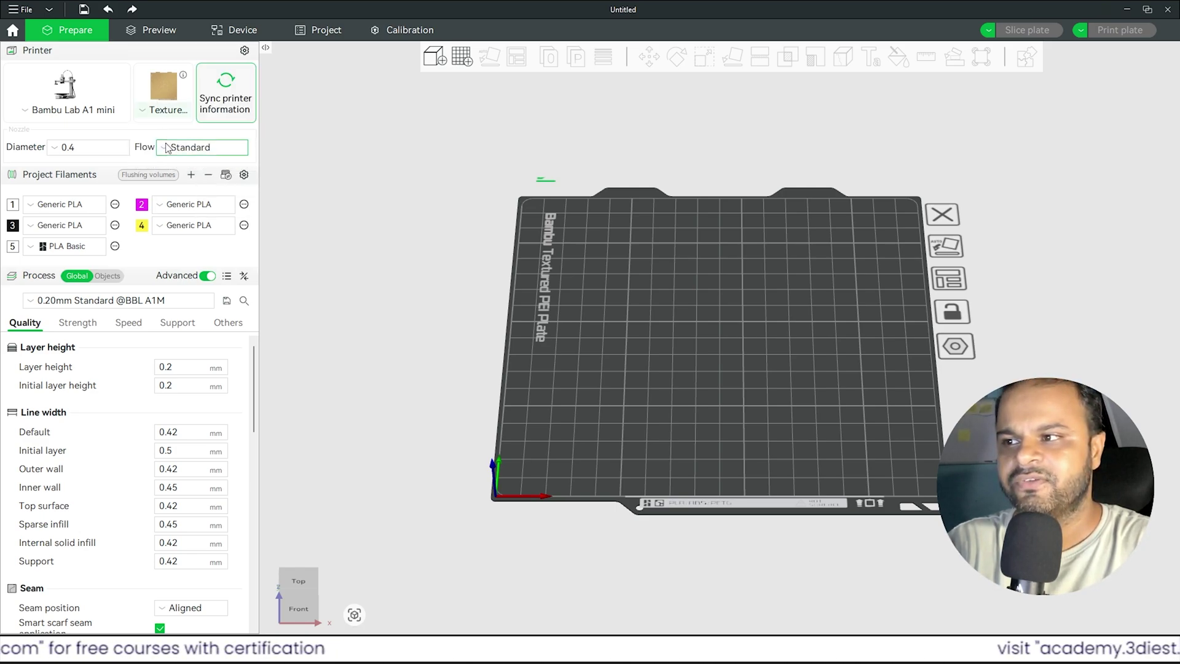
{"action": "left_click", "coordinate": [164, 112]}
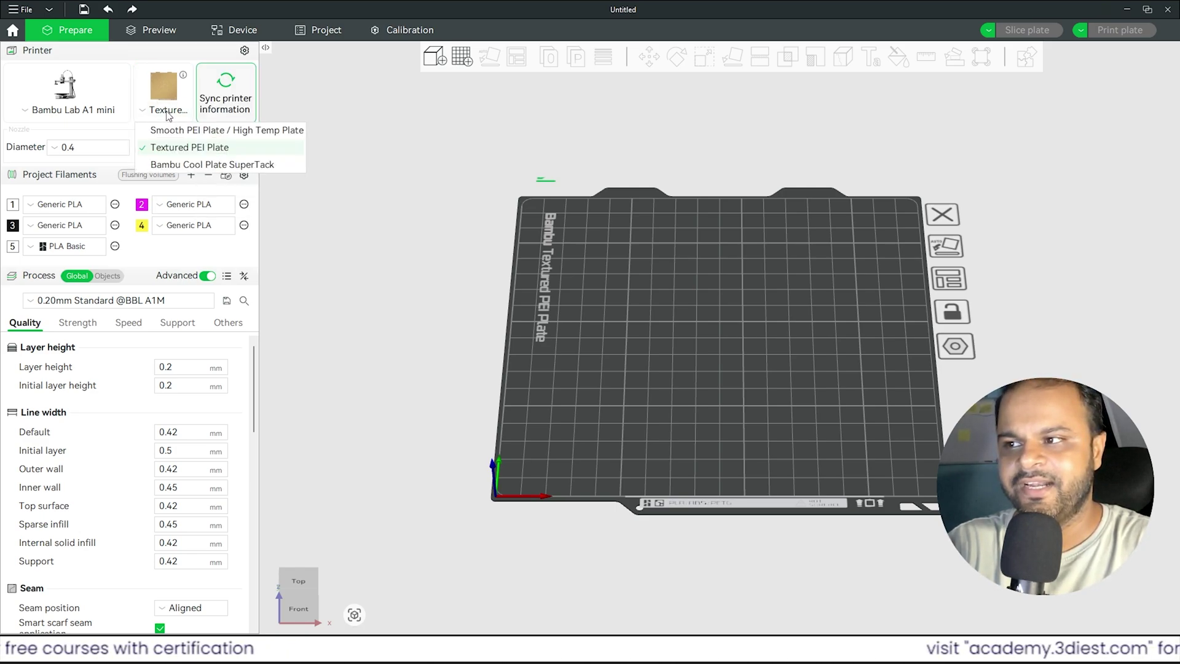
{"action": "left_click", "coordinate": [183, 149]}
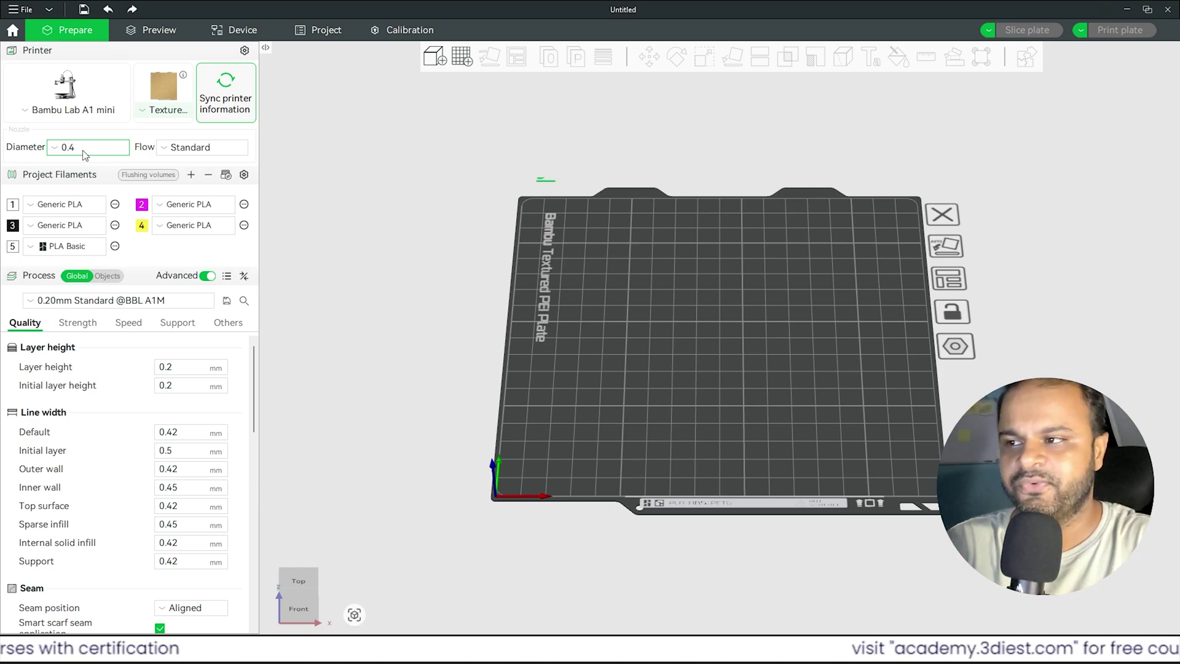
{"action": "left_click", "coordinate": [164, 151]}
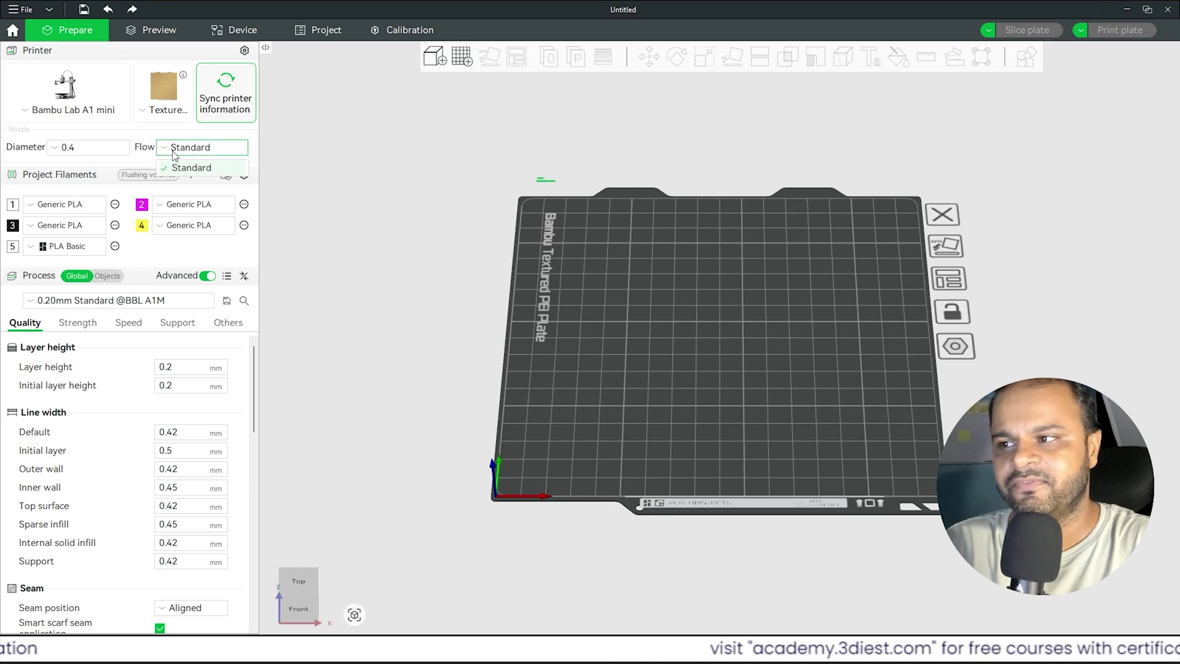
{"action": "left_click", "coordinate": [197, 154]}
{"action": "left_click", "coordinate": [165, 152]}
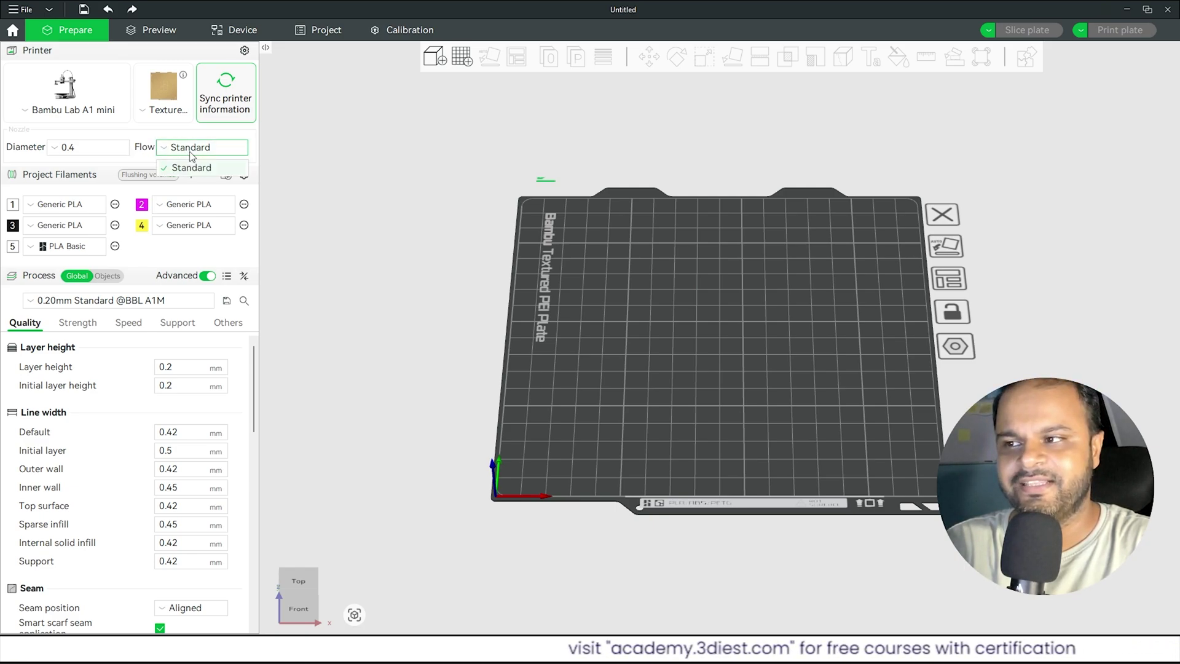
{"action": "left_click", "coordinate": [195, 166]}
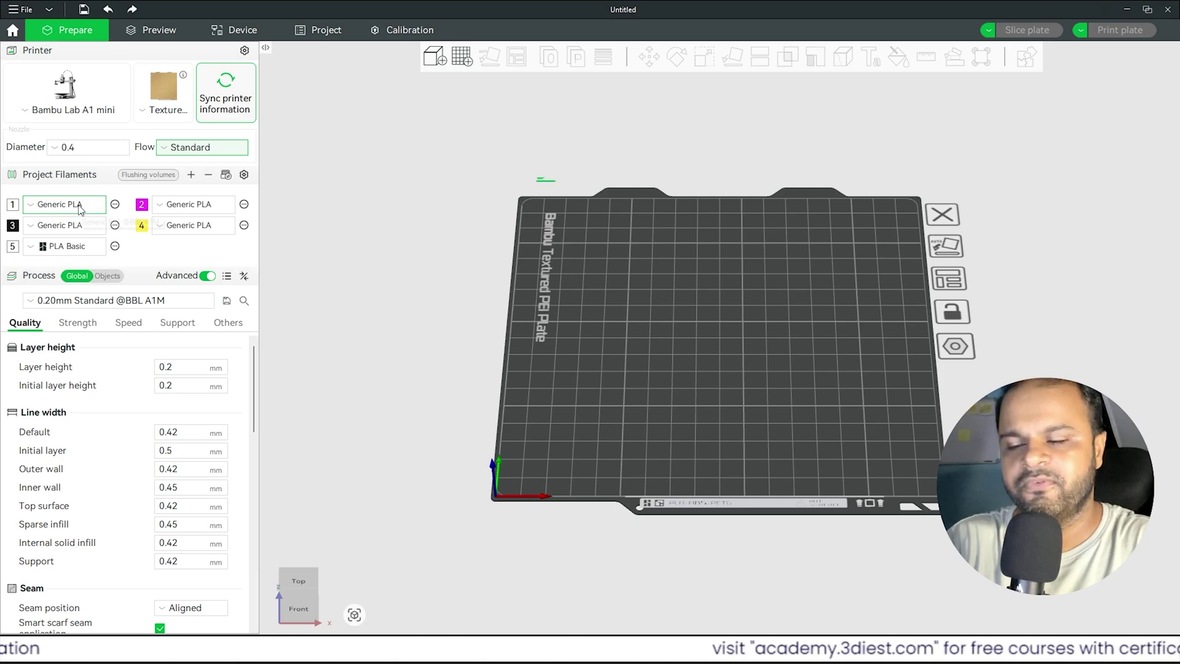
Step: Add a sixth PLA Basic filament to the Project Filaments
{"action": "left_click", "coordinate": [192, 175]}
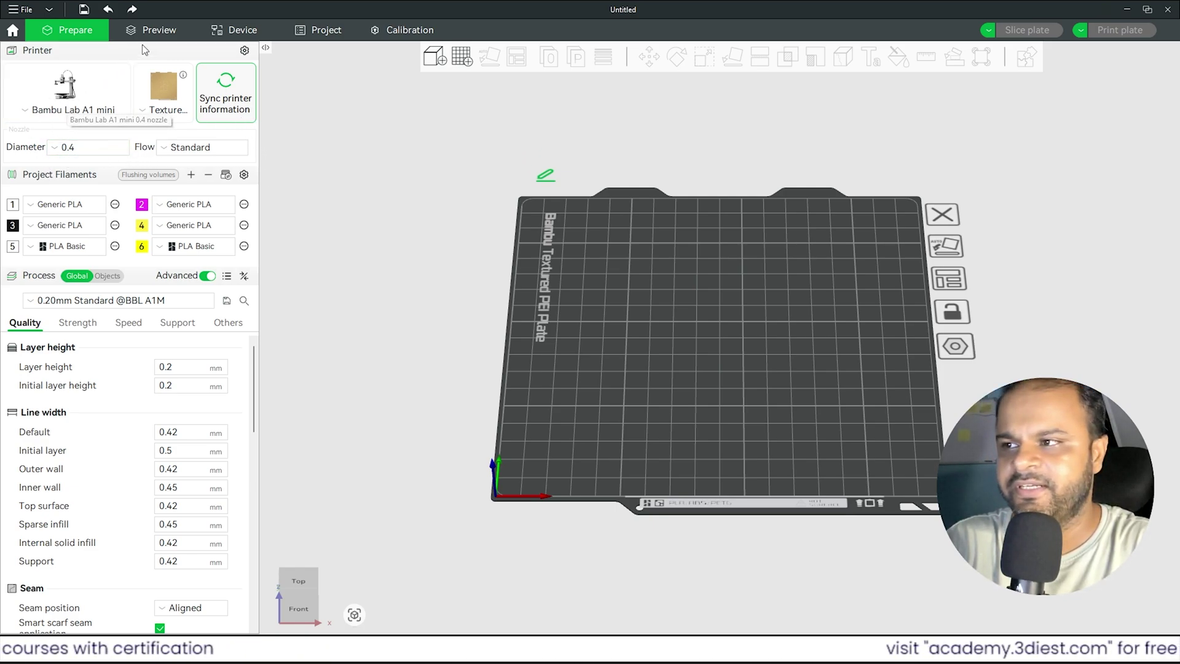
Step: Switch to the Device page showing Body10's print at 100%
{"action": "left_click", "coordinate": [239, 32]}
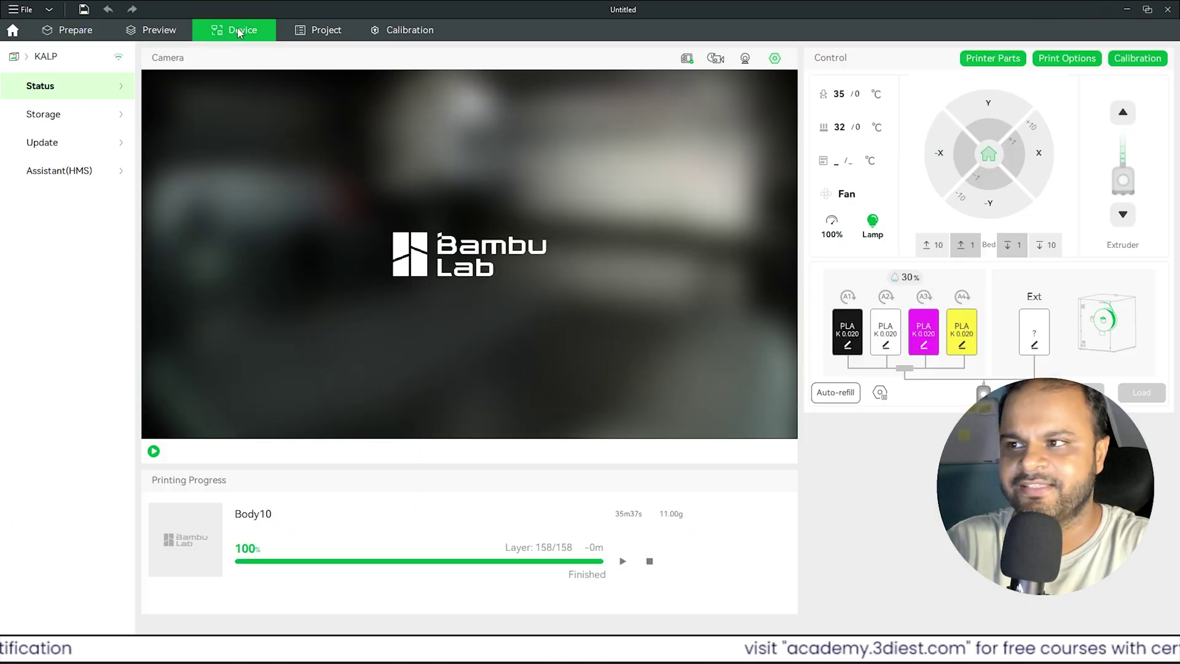
{"action": "left_click", "coordinate": [74, 57]}
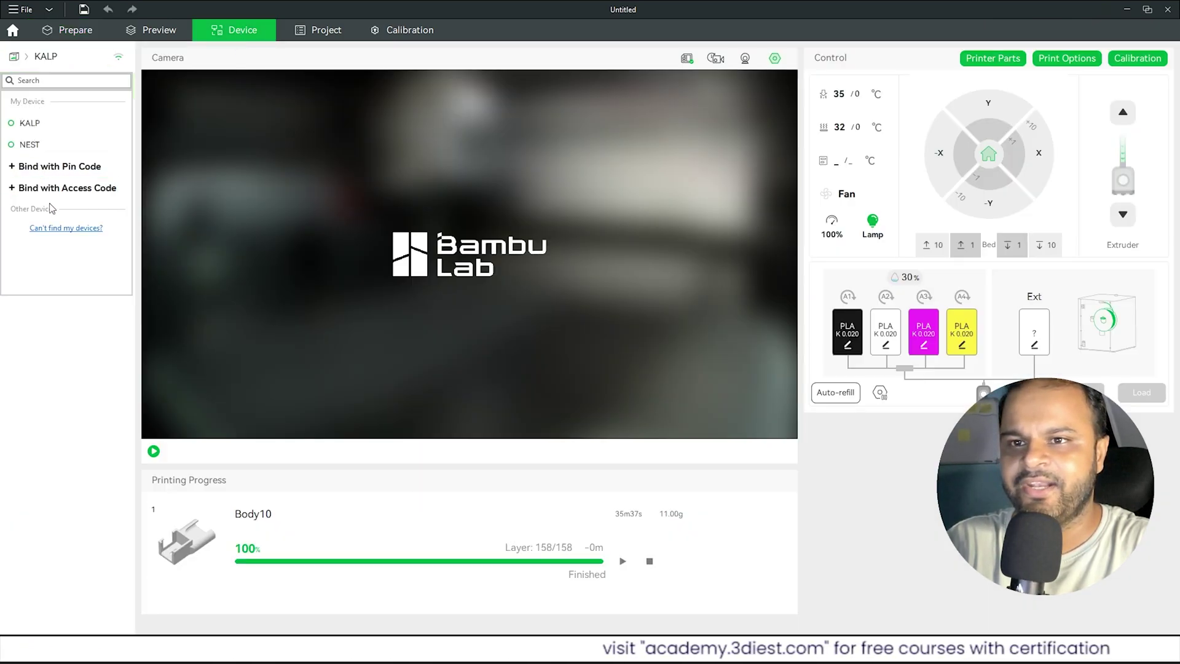
{"action": "left_click", "coordinate": [37, 123]}
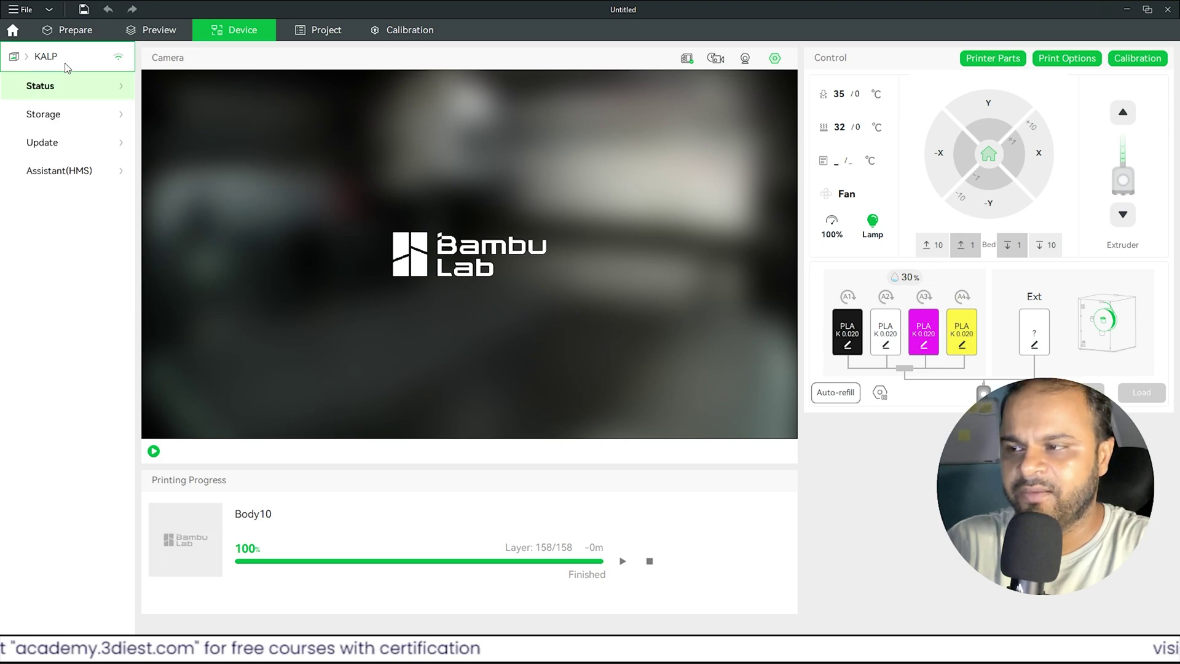
{"action": "left_click", "coordinate": [61, 59]}
{"action": "left_click", "coordinate": [56, 142]}
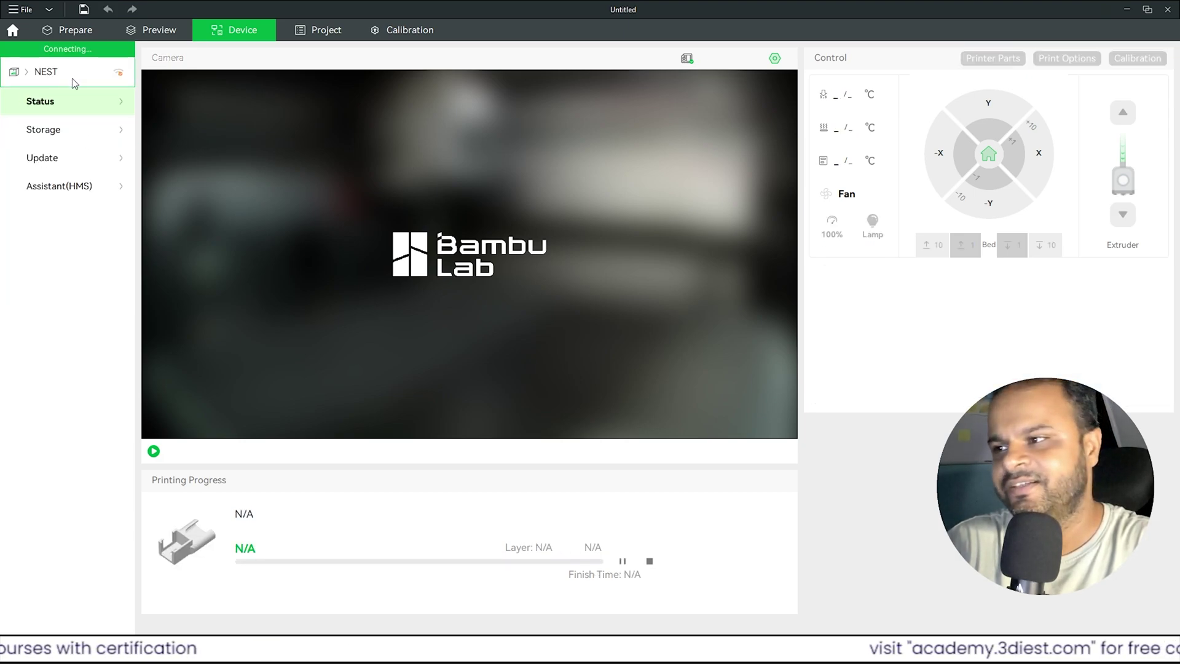
{"action": "left_click", "coordinate": [72, 59]}
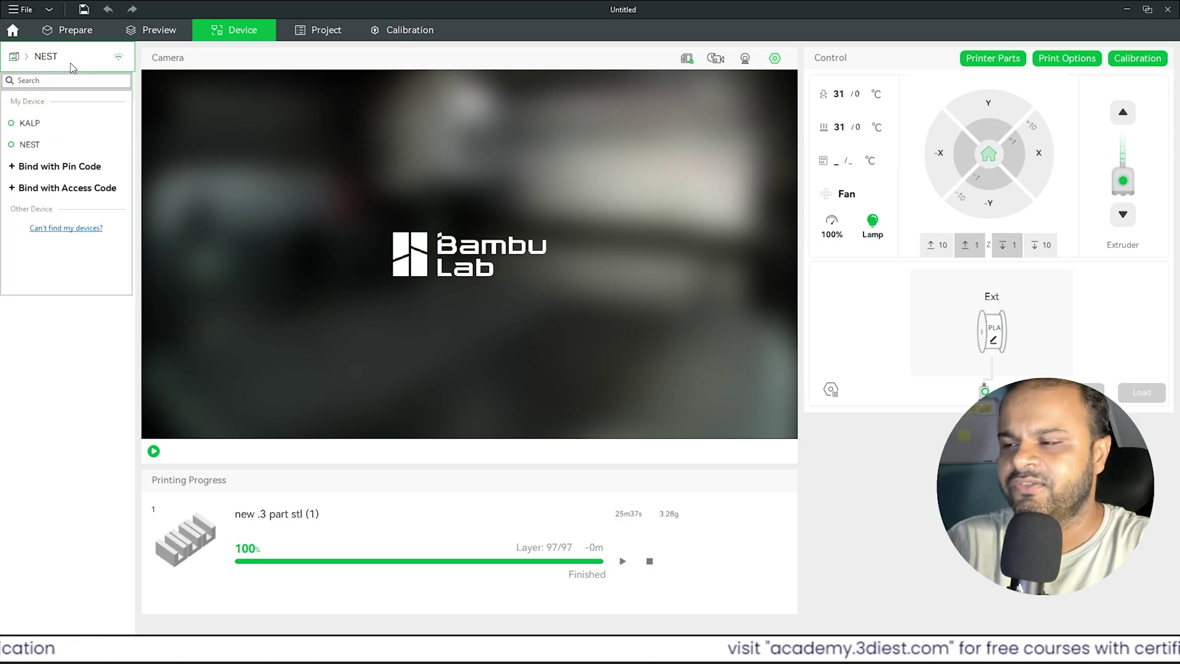
{"action": "left_click", "coordinate": [74, 60]}
{"action": "left_click", "coordinate": [73, 60]}
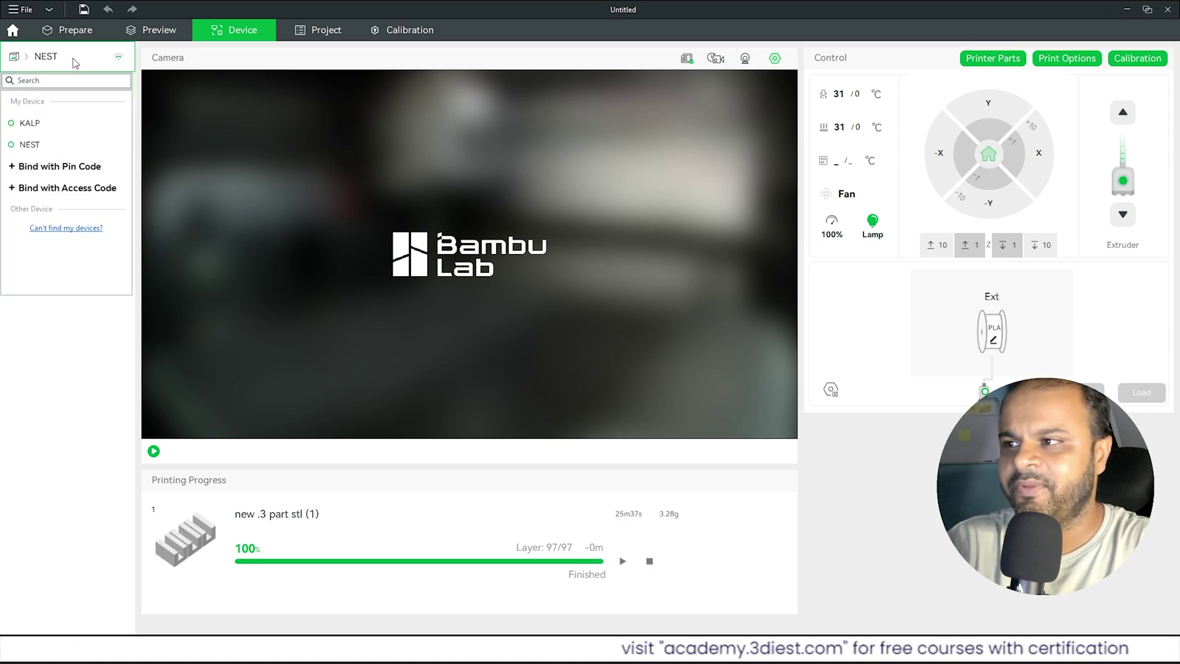
{"action": "left_click", "coordinate": [29, 123]}
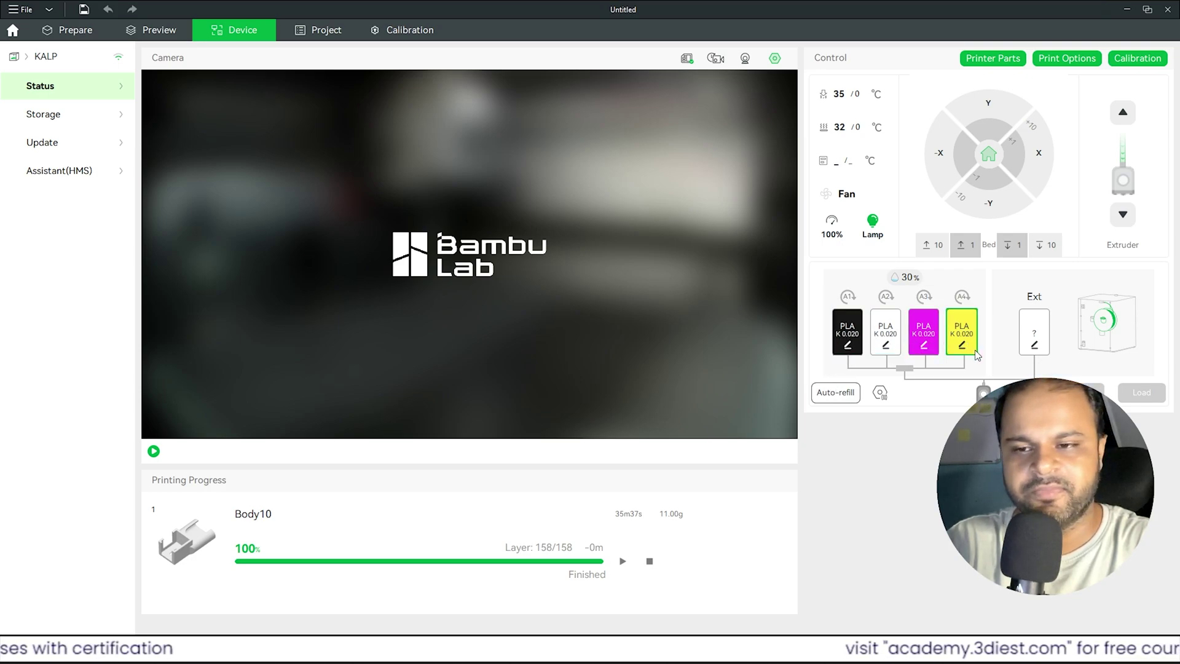
Step: Set AMS slot A2 to Generic ABS filament in red and confirm
{"action": "left_click", "coordinate": [885, 348]}
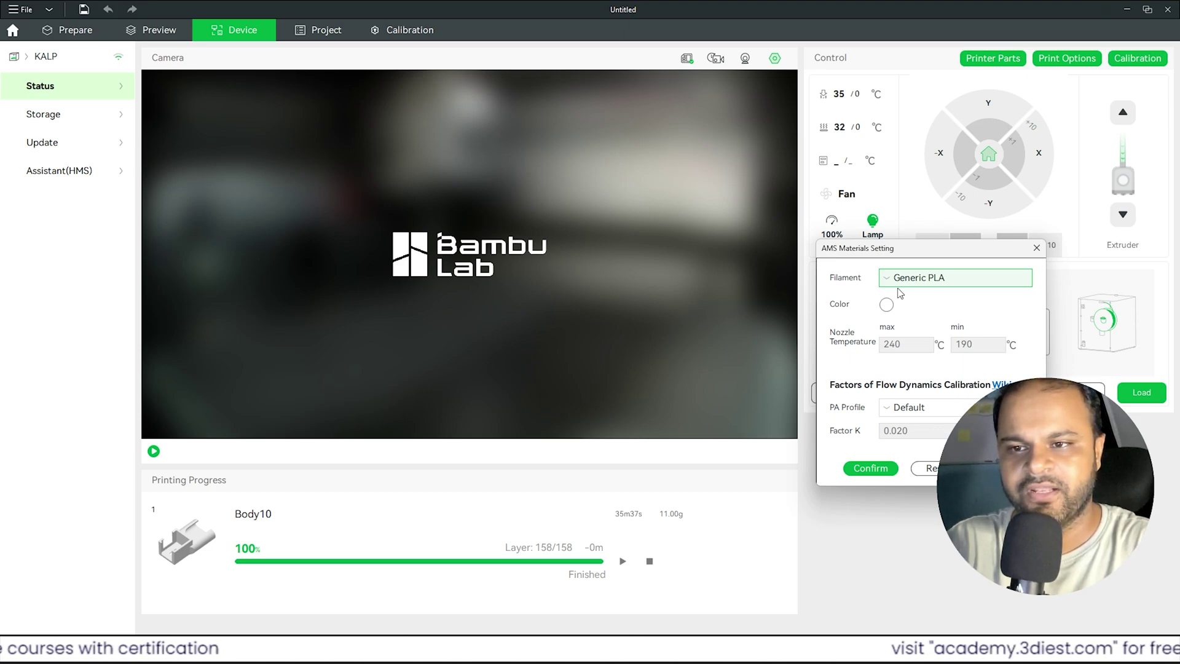
{"action": "left_click", "coordinate": [902, 280]}
{"action": "scroll", "coordinate": [947, 394], "scroll_direction": "down", "scroll_amount": 3}
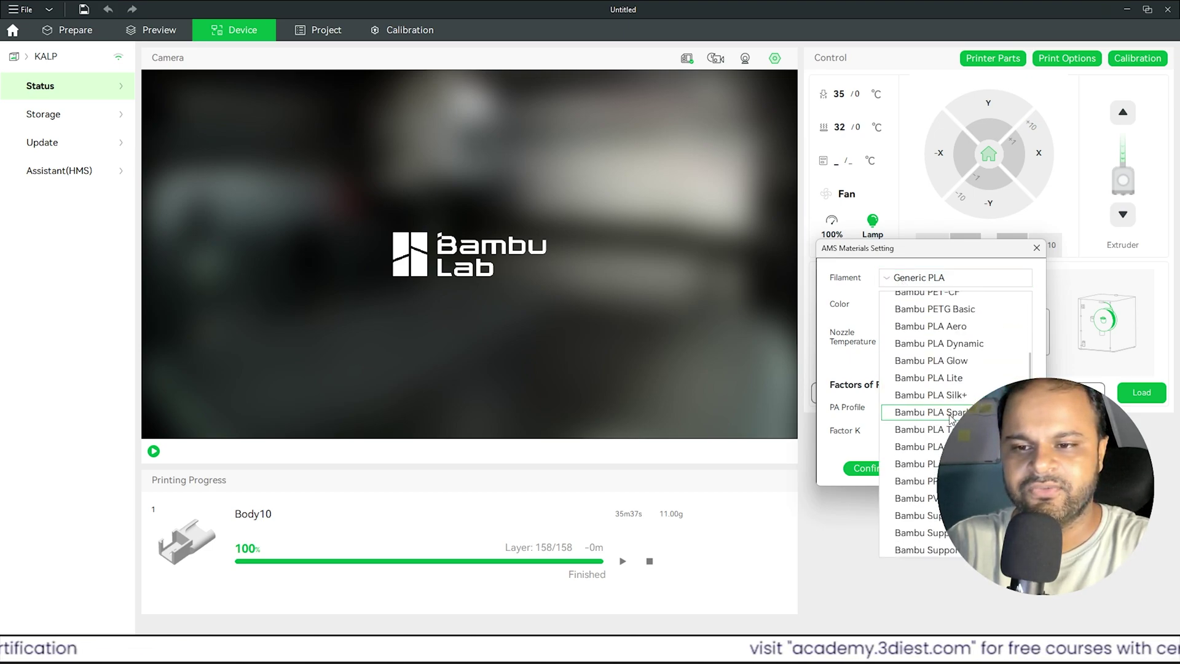
{"action": "scroll", "coordinate": [950, 420], "scroll_direction": "down", "scroll_amount": 6}
{"action": "scroll", "coordinate": [950, 426], "scroll_direction": "down", "scroll_amount": 5}
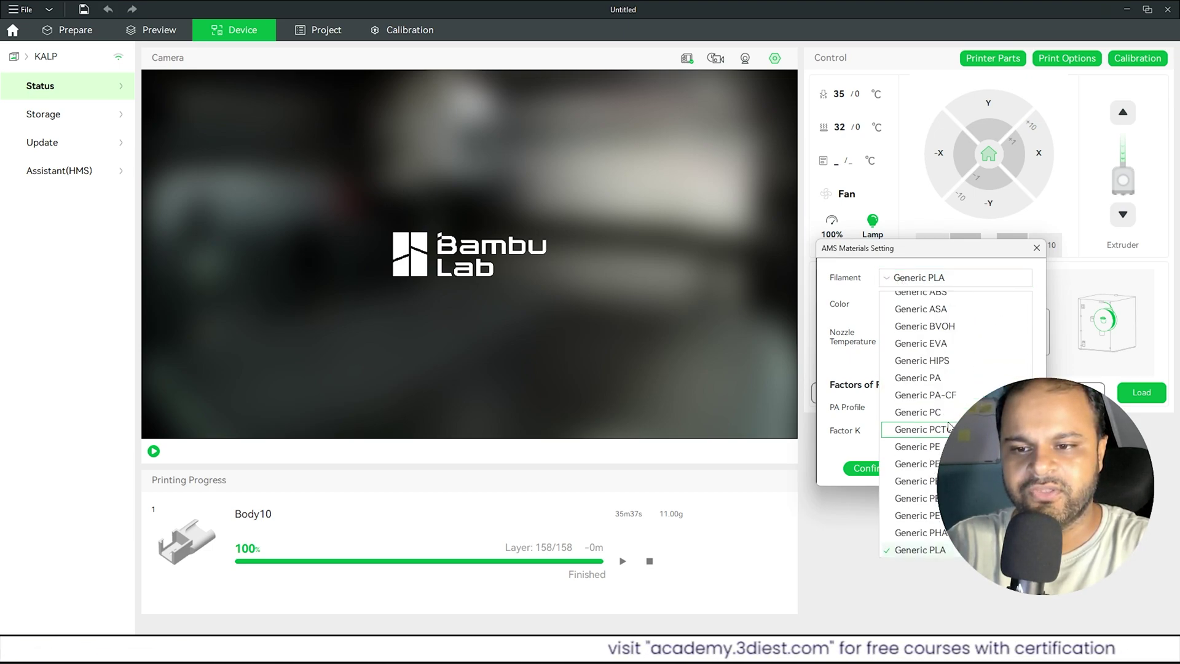
{"action": "scroll", "coordinate": [950, 429], "scroll_direction": "down", "scroll_amount": 2}
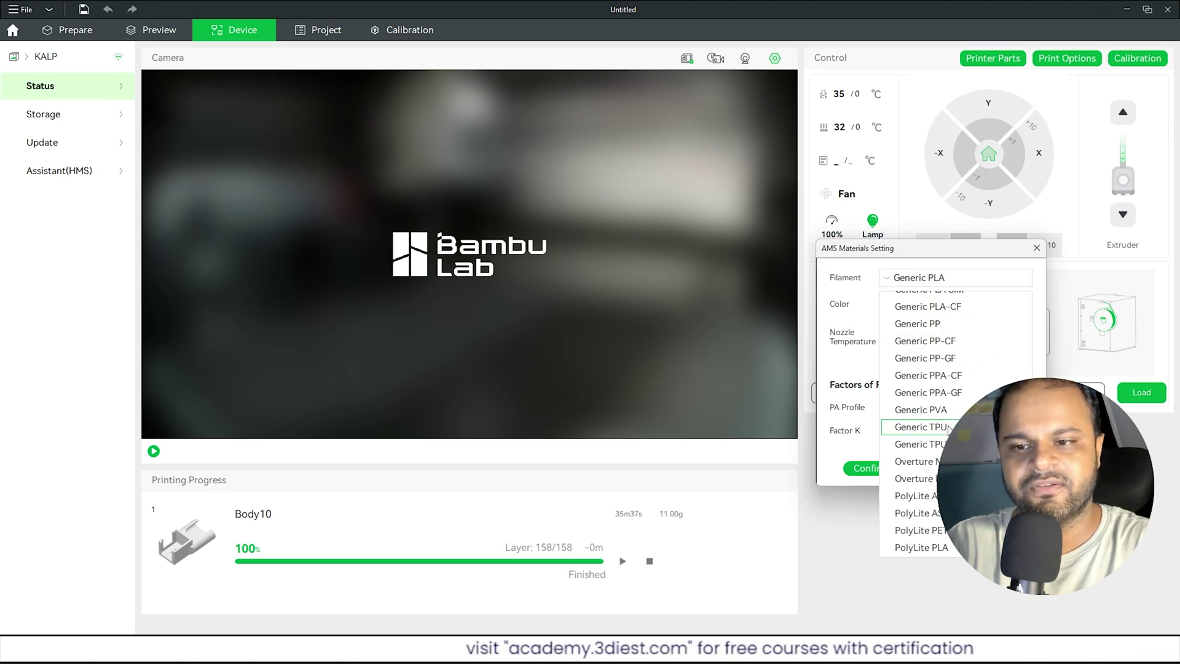
{"action": "scroll", "coordinate": [941, 431], "scroll_direction": "up", "scroll_amount": 7}
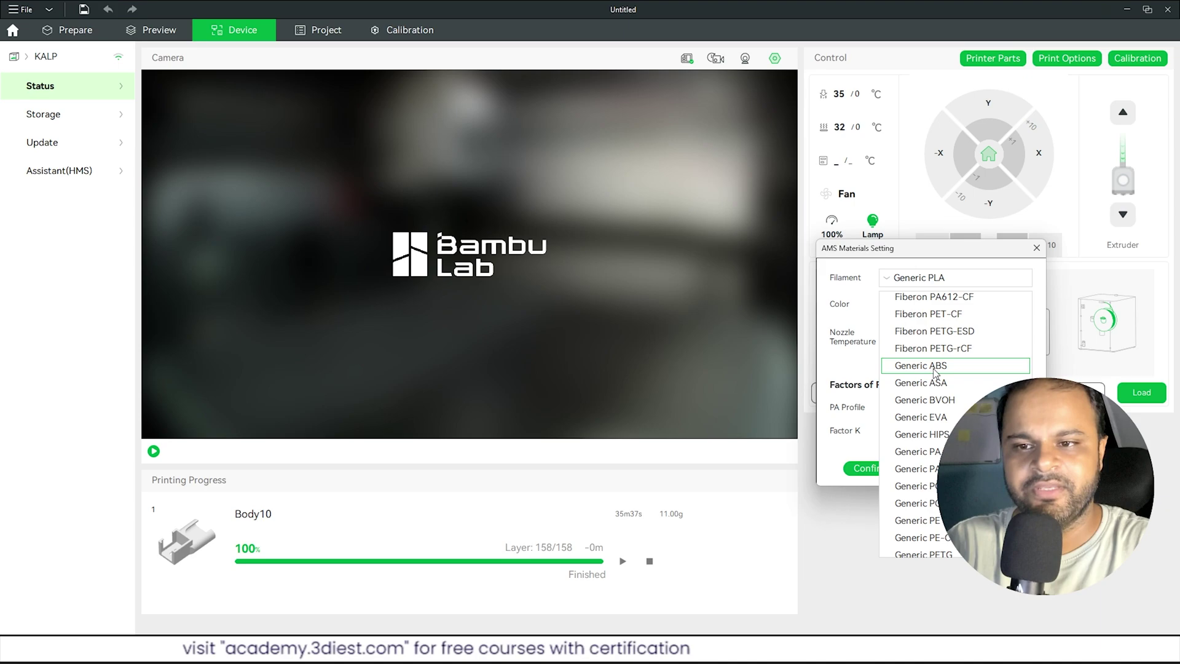
{"action": "left_click", "coordinate": [922, 368]}
{"action": "left_click", "coordinate": [888, 305]}
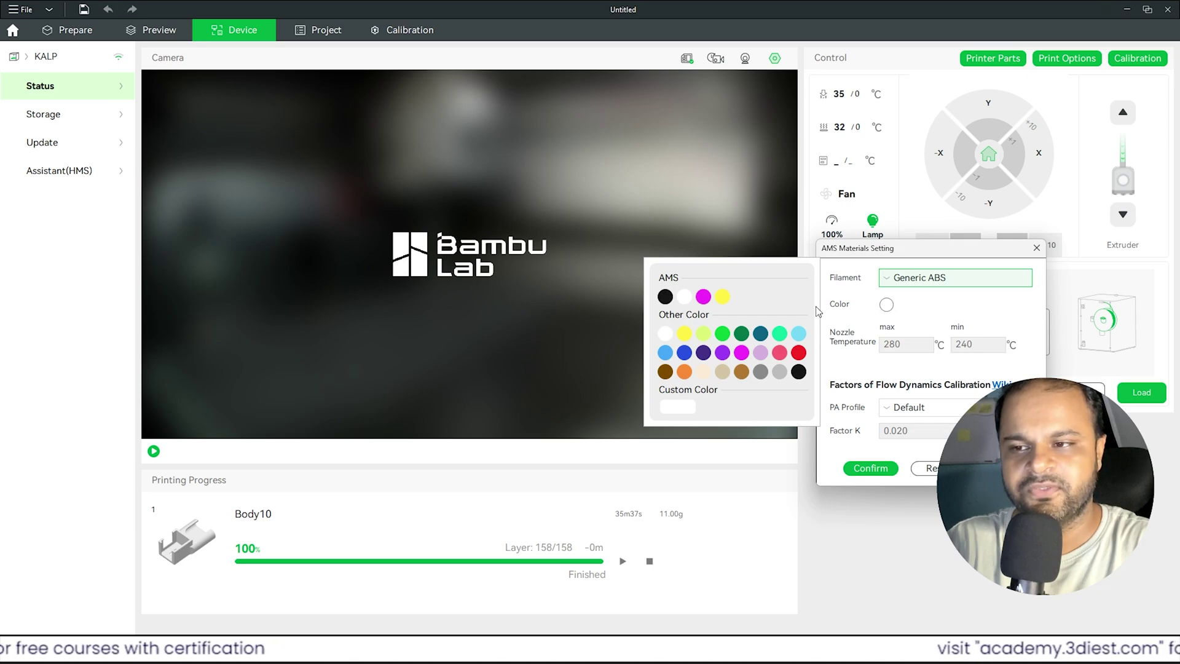
{"action": "left_click", "coordinate": [798, 352]}
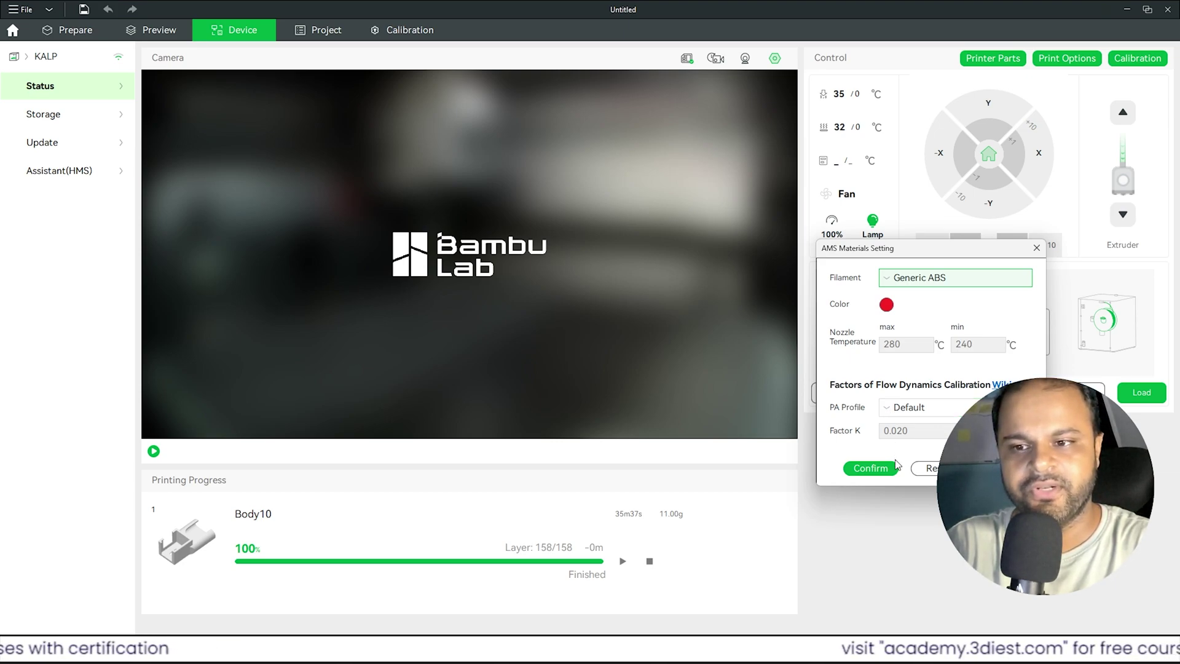
{"action": "left_click", "coordinate": [871, 468]}
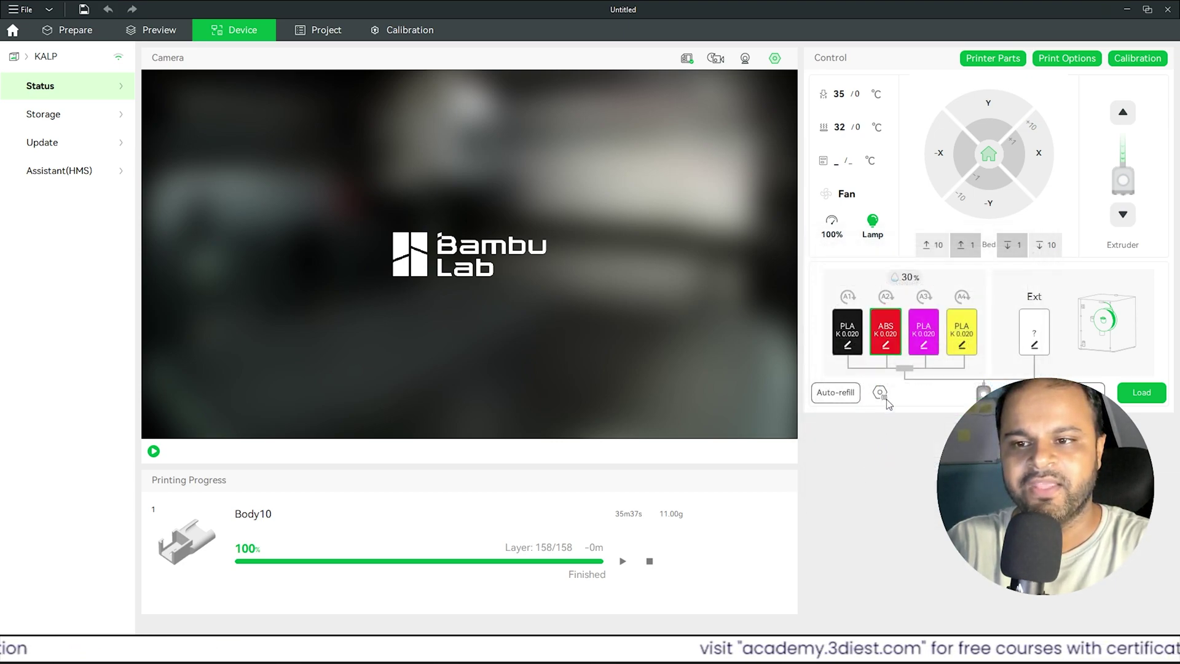
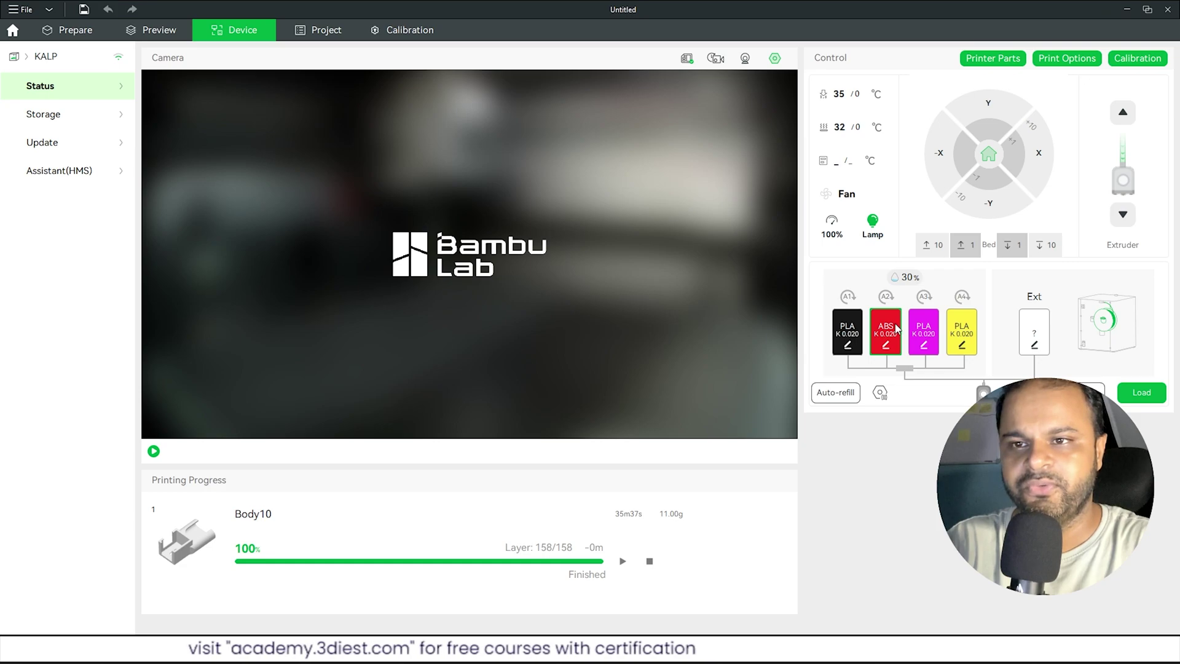
{"action": "left_click", "coordinate": [90, 34]}
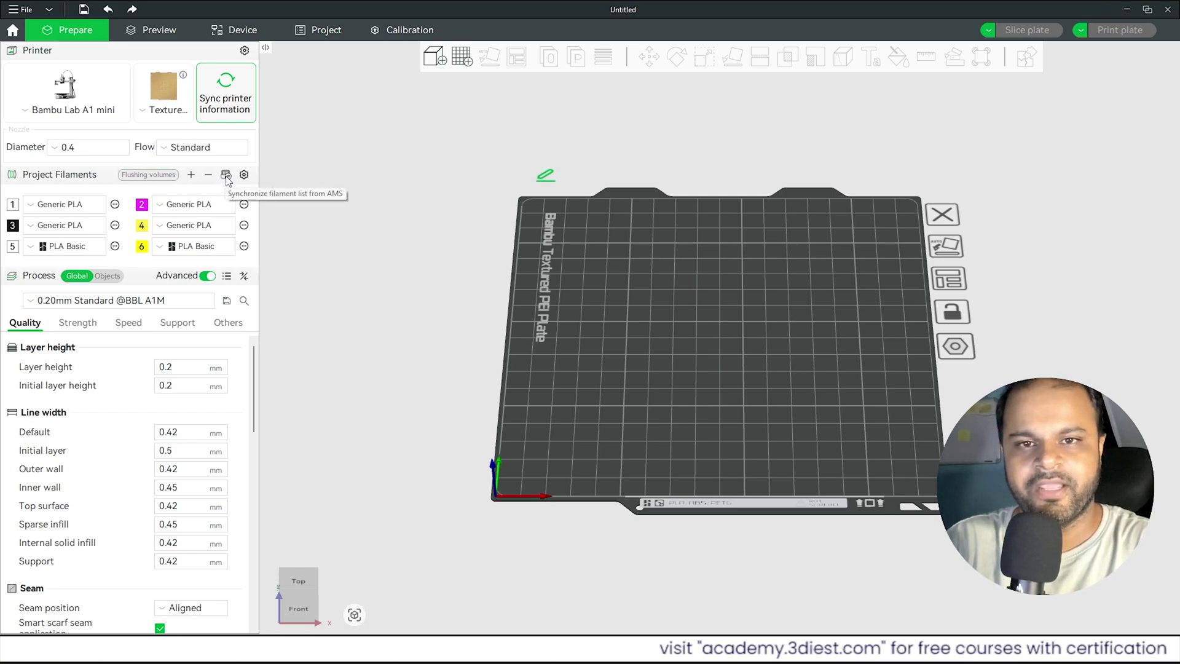
{"action": "left_click", "coordinate": [68, 105]}
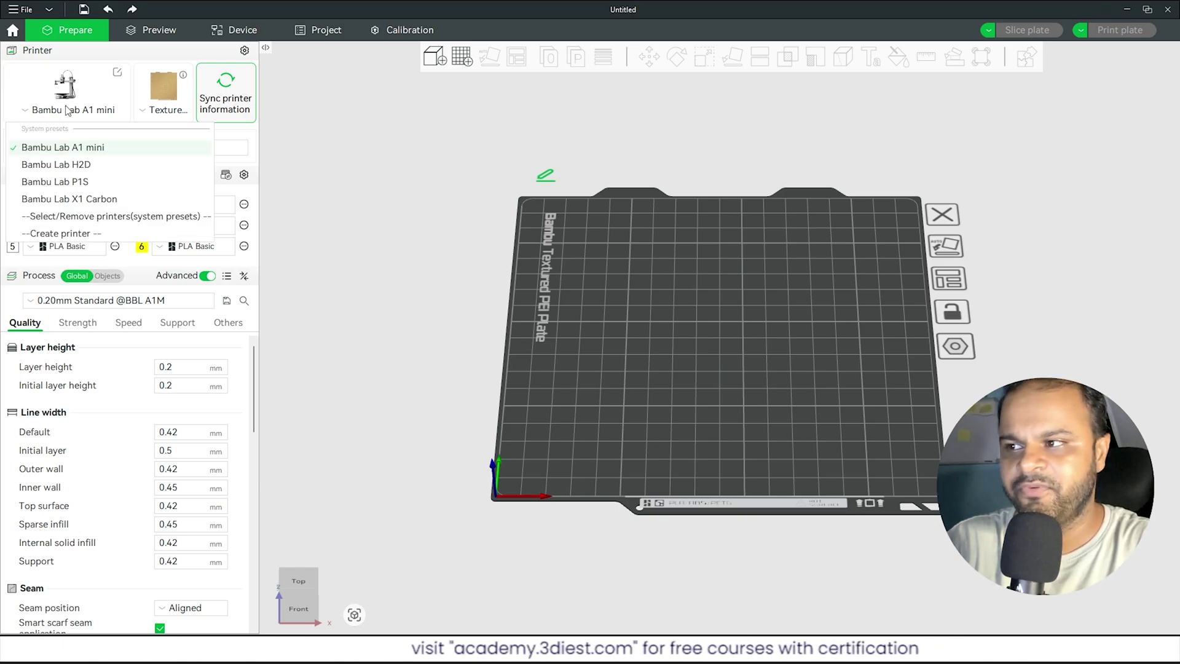
{"action": "left_click", "coordinate": [68, 182]}
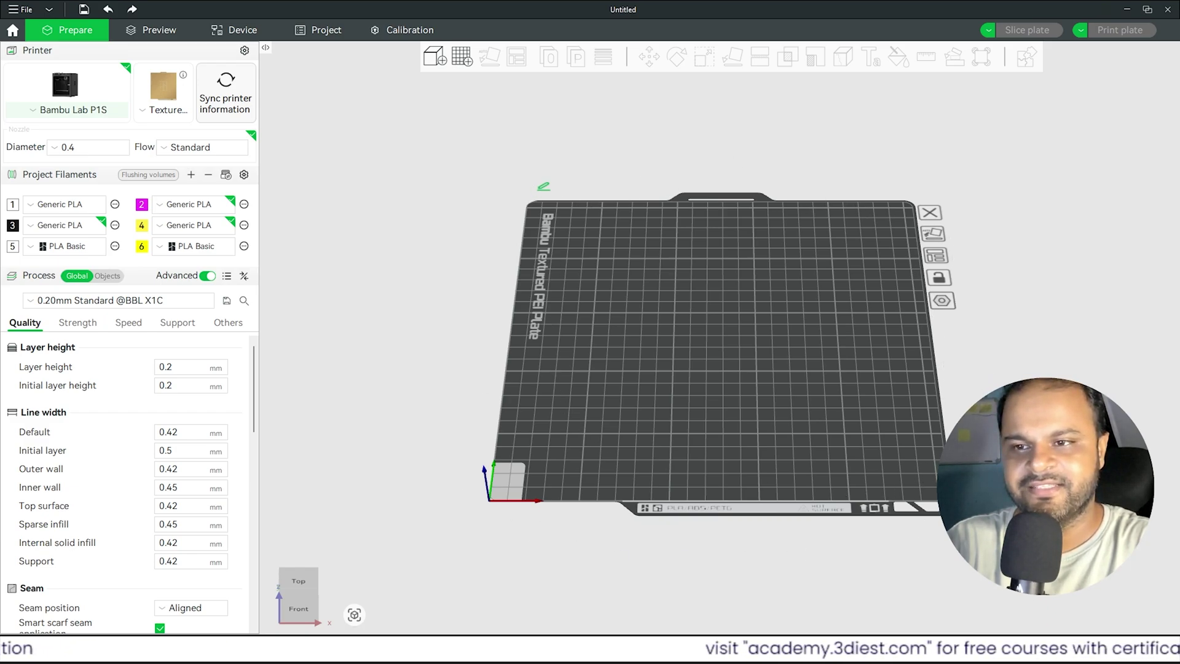
{"action": "key", "text": "0"}
{"action": "key", "text": "3"}
{"action": "key", "text": "1"}
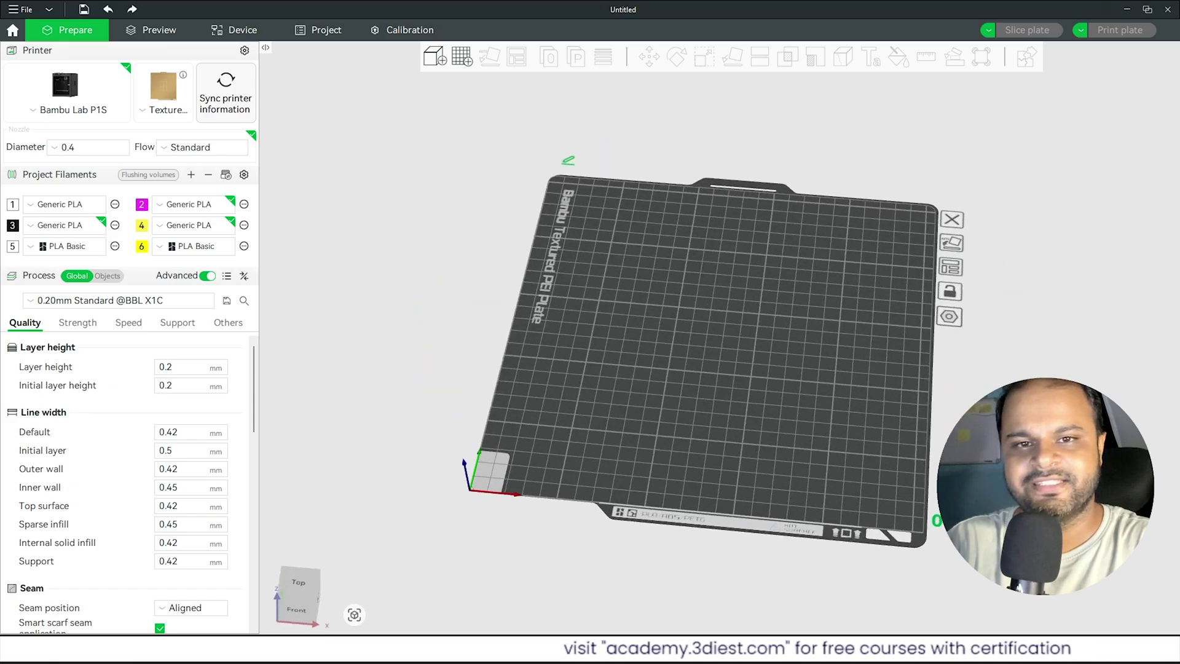
{"action": "key", "text": "0"}
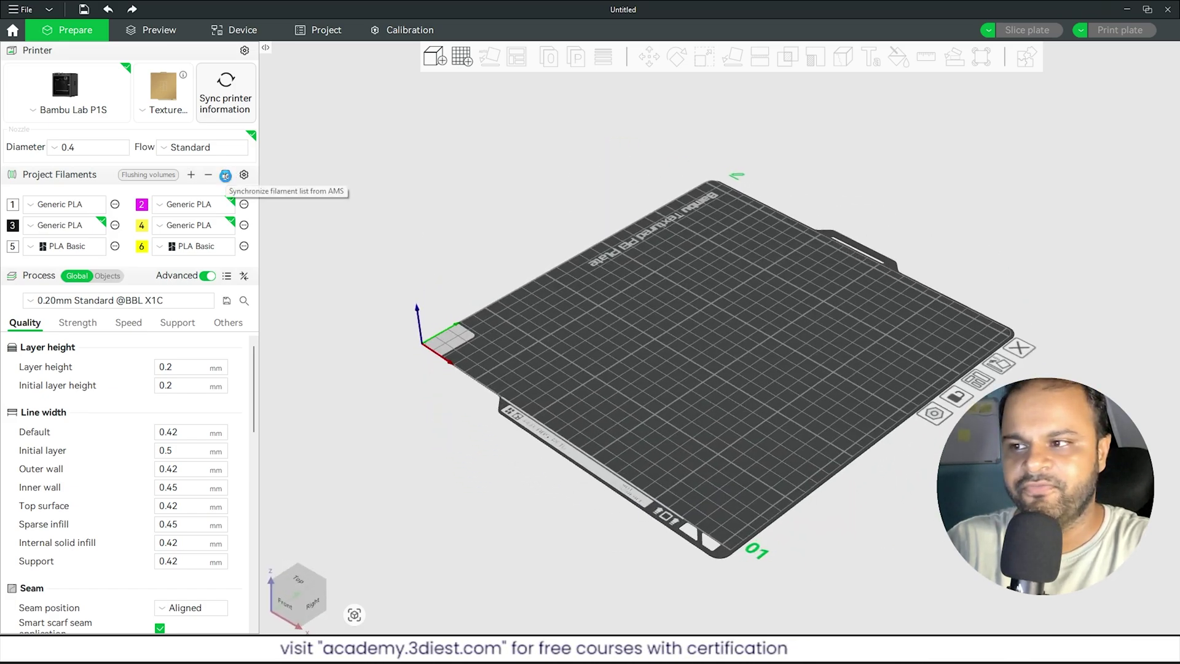
Step: Sync the filament list from the AMS to four entries including Generic ABS, then review the Device page
{"action": "left_click", "coordinate": [225, 176]}
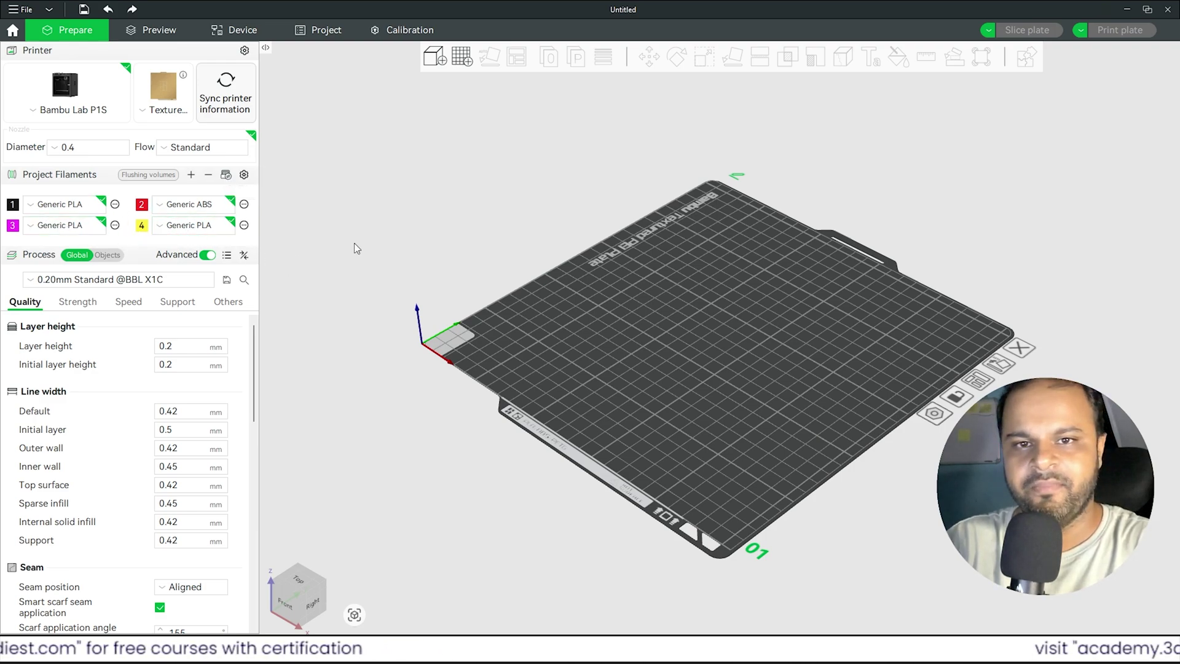
{"action": "left_click", "coordinate": [240, 29]}
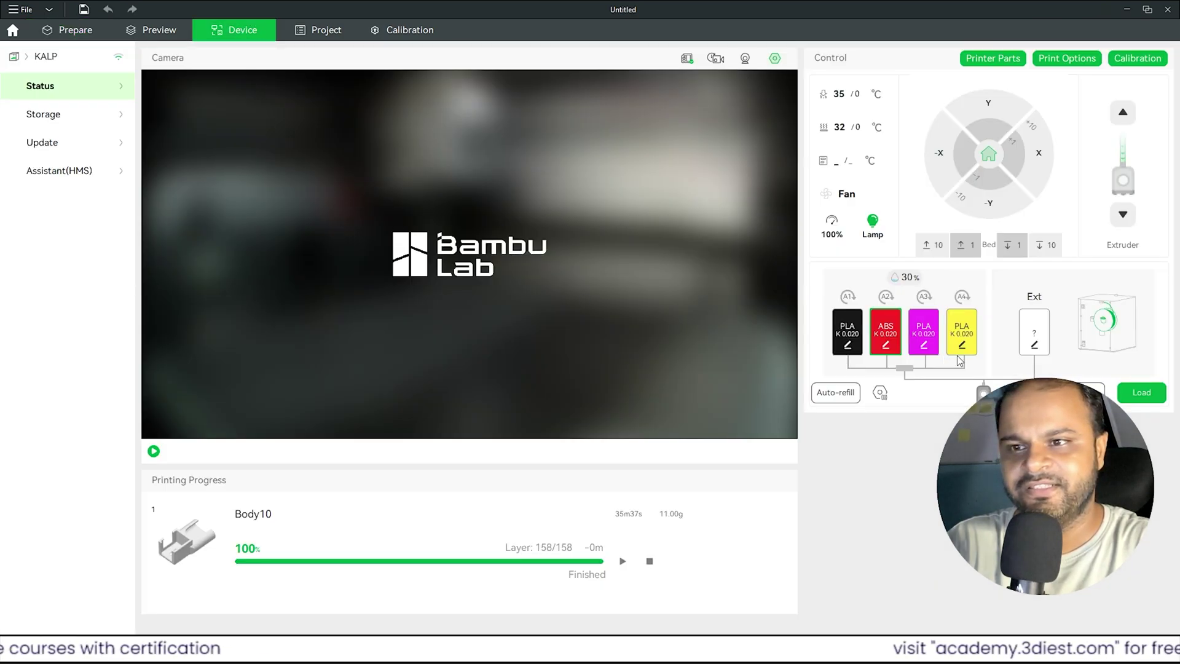
{"action": "left_click", "coordinate": [69, 30]}
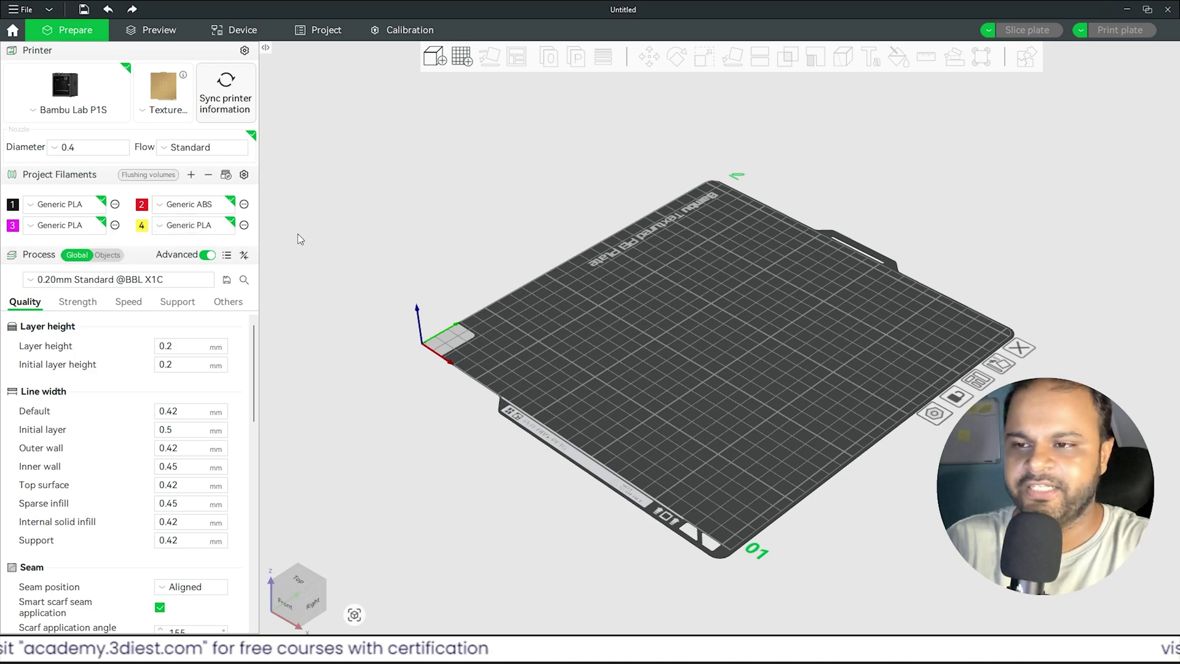
{"action": "scroll", "coordinate": [645, 351], "scroll_direction": "up", "scroll_amount": 3}
{"action": "scroll", "coordinate": [644, 348], "scroll_direction": "down", "scroll_amount": 3}
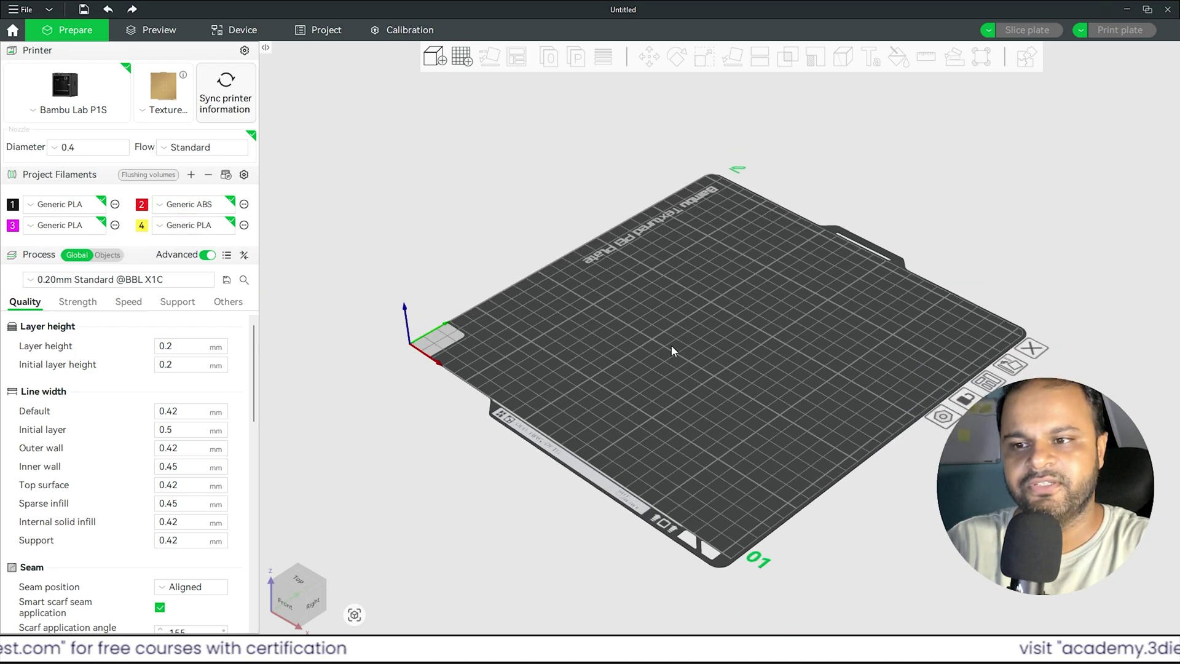
{"action": "scroll", "coordinate": [587, 451], "scroll_direction": "up", "scroll_amount": 1}
{"action": "left_click_drag", "start_coordinate": [588, 452], "coordinate": [560, 447]}
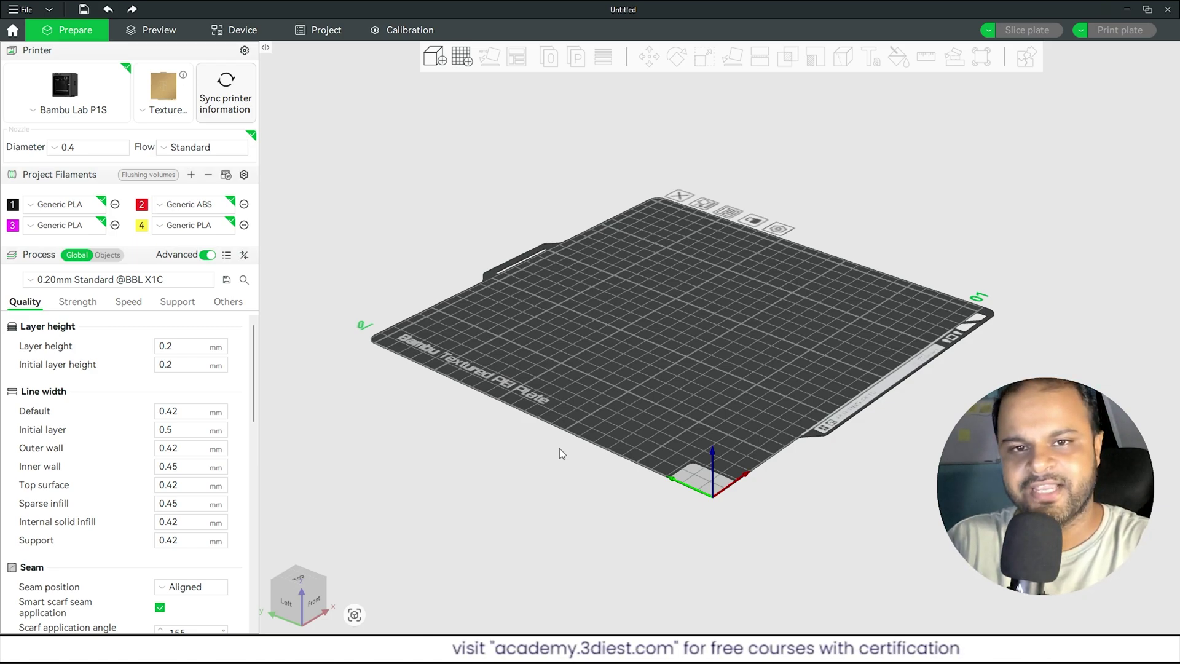
Step: Import Body10.3mf from the Desktop, which adds Generic PETG as a fifth filament
{"action": "left_click", "coordinate": [435, 60]}
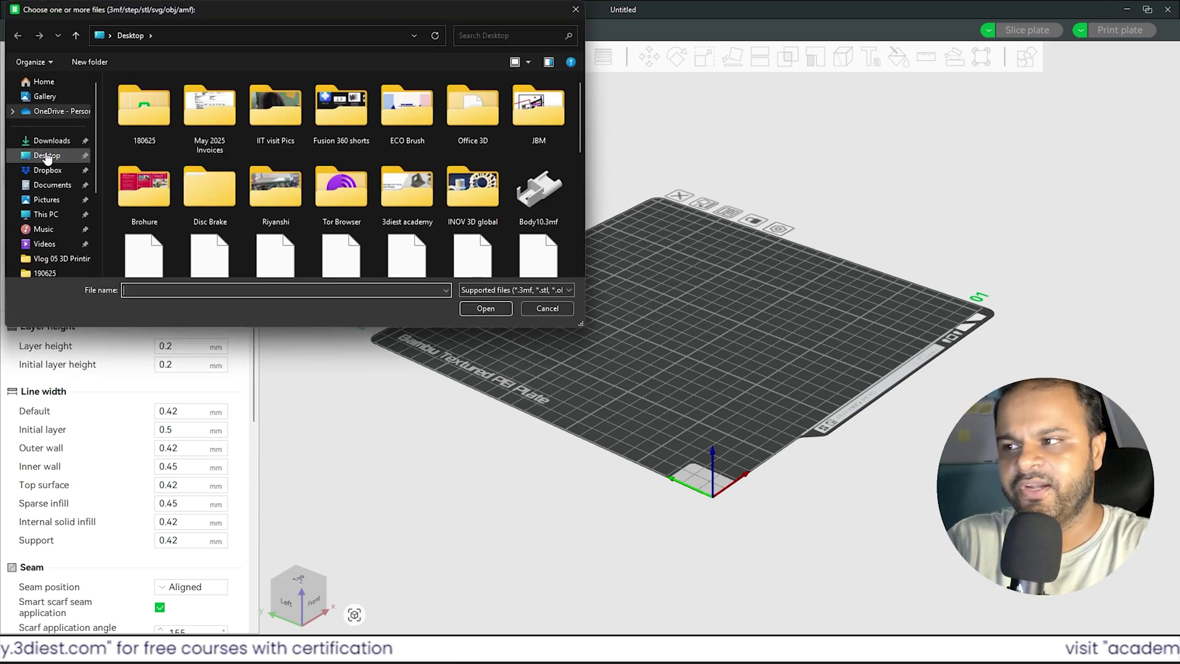
{"action": "left_click", "coordinate": [62, 142]}
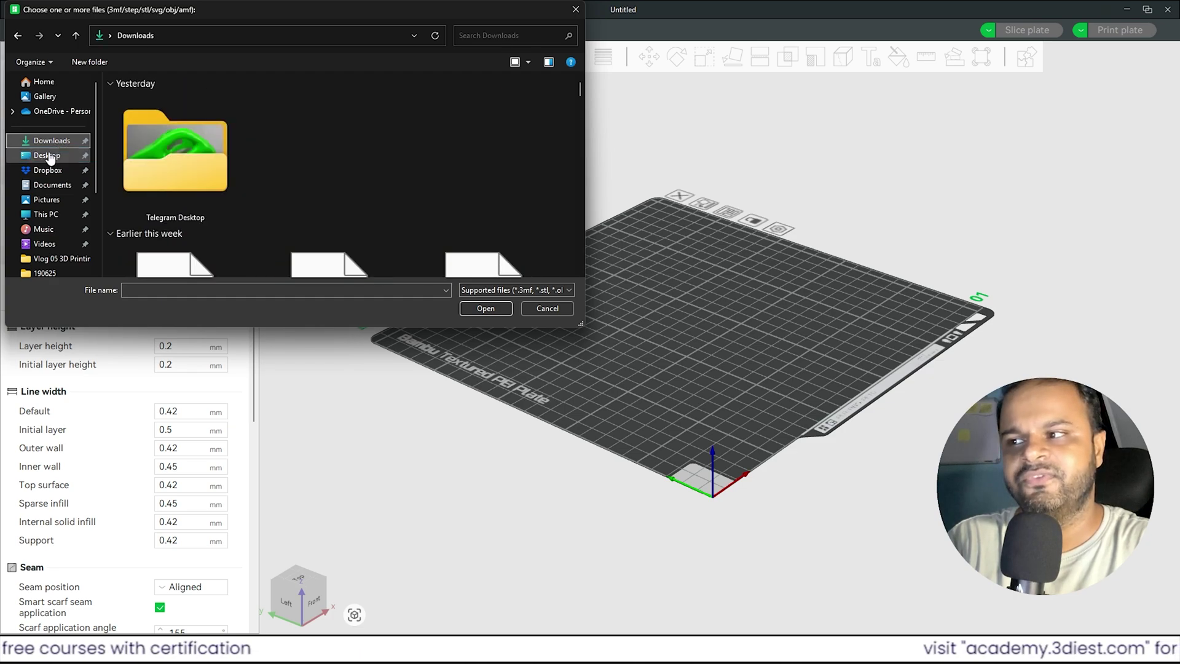
{"action": "left_click", "coordinate": [48, 156]}
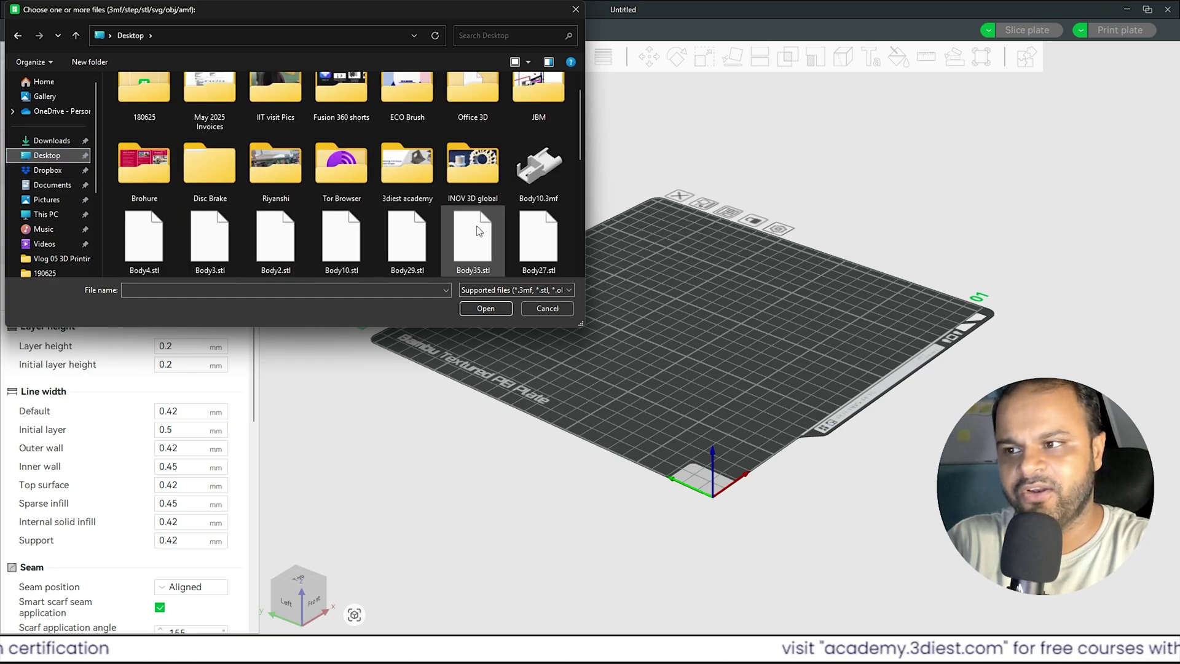
{"action": "left_click", "coordinate": [549, 175]}
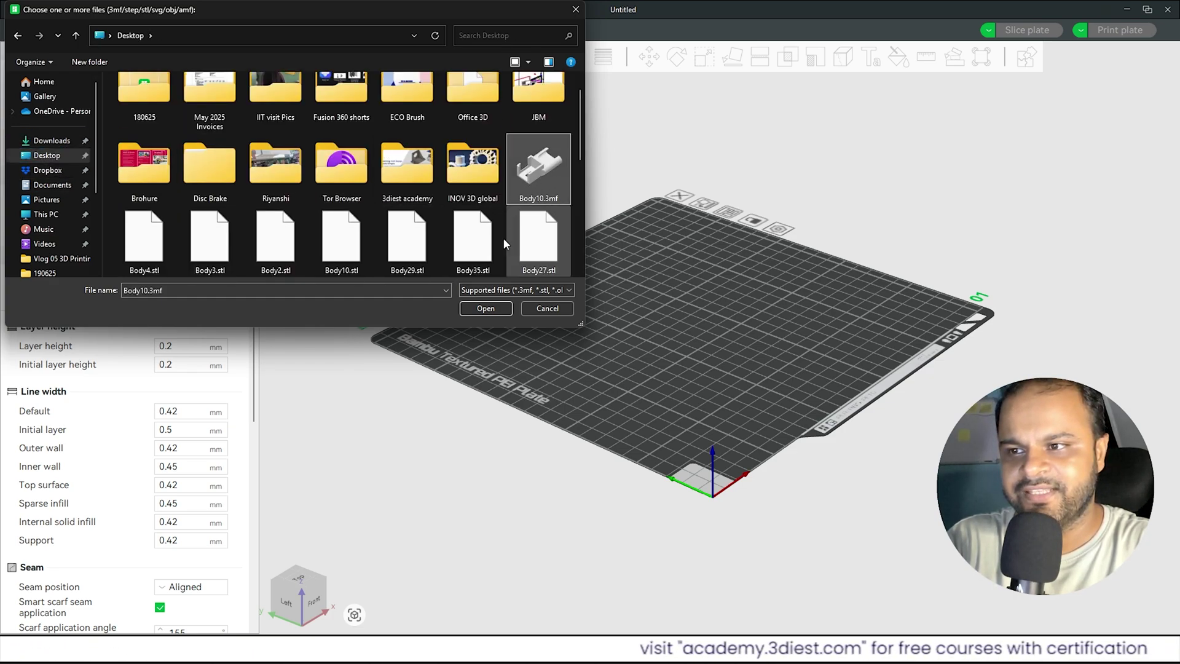
{"action": "left_click", "coordinate": [482, 312]}
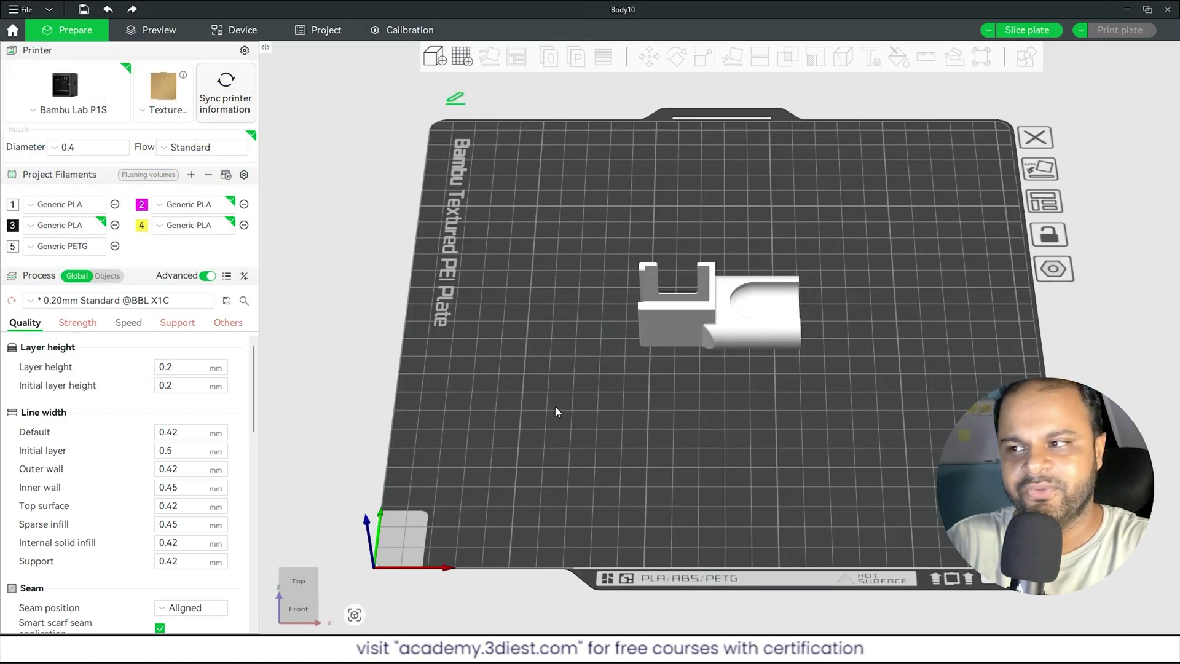
{"action": "left_click_drag", "start_coordinate": [675, 400], "coordinate": [616, 393]}
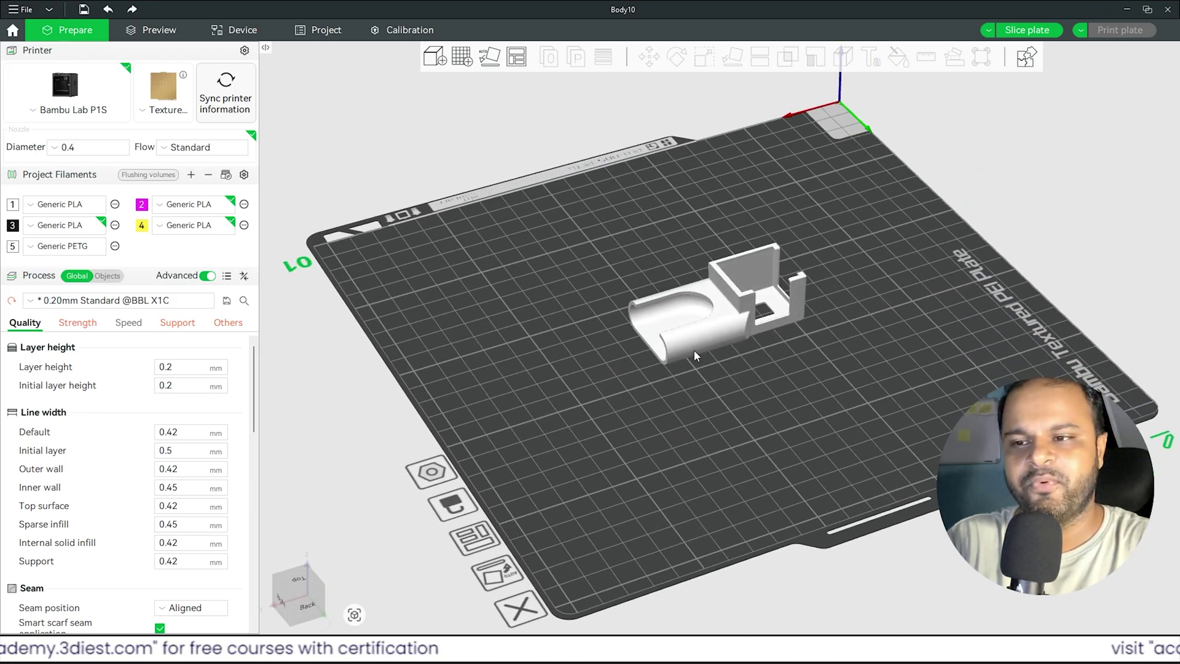
{"action": "left_click", "coordinate": [681, 337]}
{"action": "mouse_move", "coordinate": [702, 389]}
{"action": "left_mouse_down"}
{"action": "mouse_move", "coordinate": [739, 377]}
{"action": "mouse_move", "coordinate": [647, 374]}
{"action": "mouse_move", "coordinate": [736, 381]}
{"action": "mouse_move", "coordinate": [706, 379]}
{"action": "left_mouse_up"}
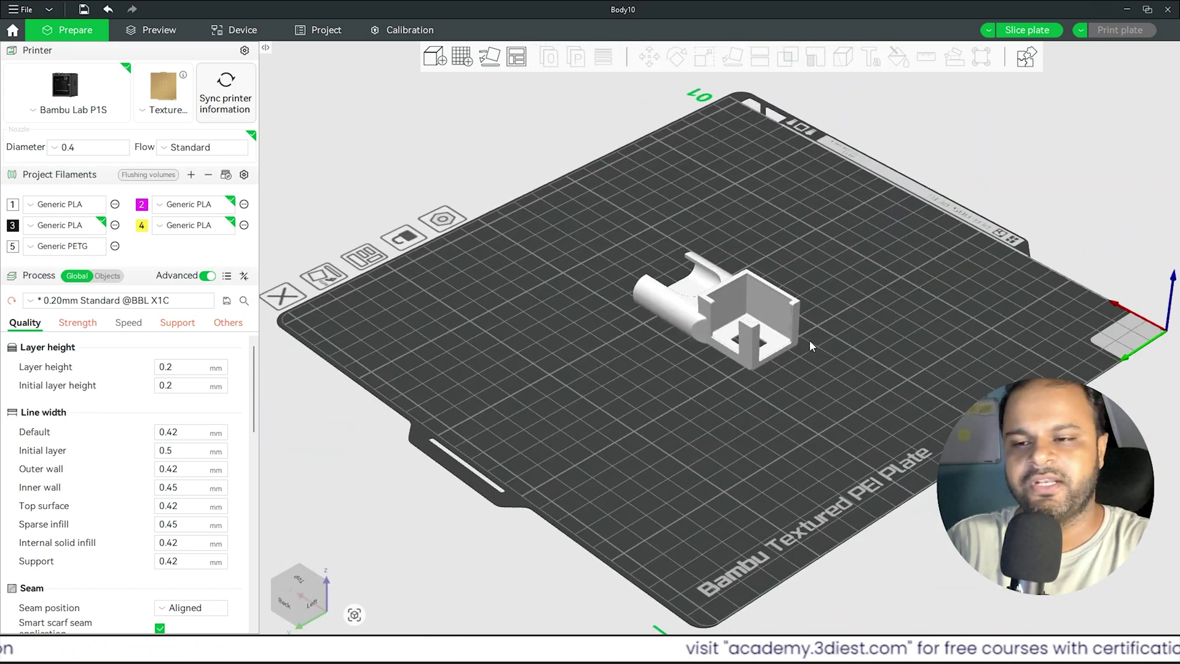
{"action": "scroll", "coordinate": [810, 340], "scroll_direction": "up", "scroll_amount": 3}
{"action": "left_click_drag", "start_coordinate": [862, 379], "coordinate": [701, 409]}
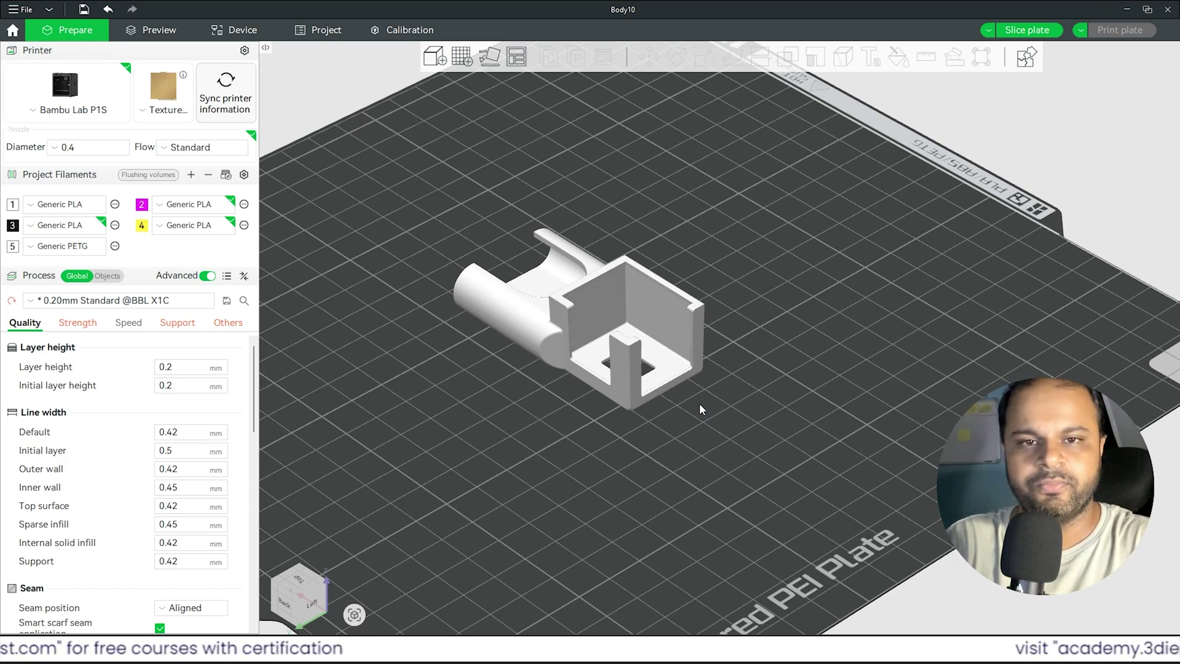
{"action": "left_click_drag", "start_coordinate": [706, 386], "coordinate": [553, 397]}
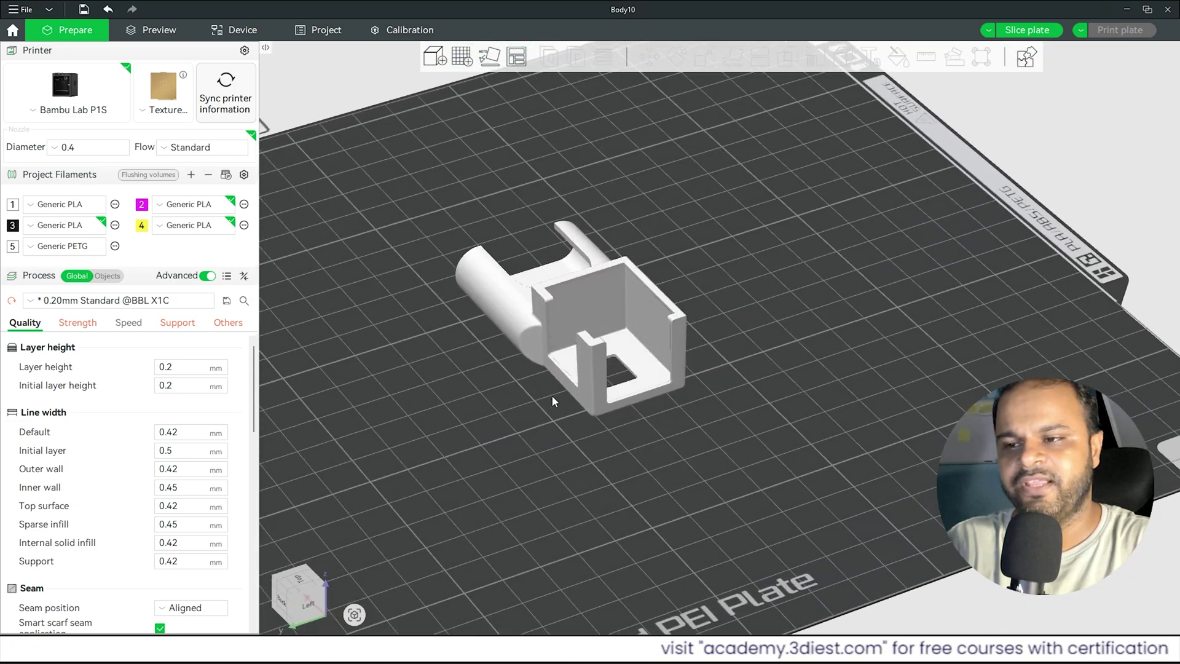
{"action": "left_click", "coordinate": [597, 304]}
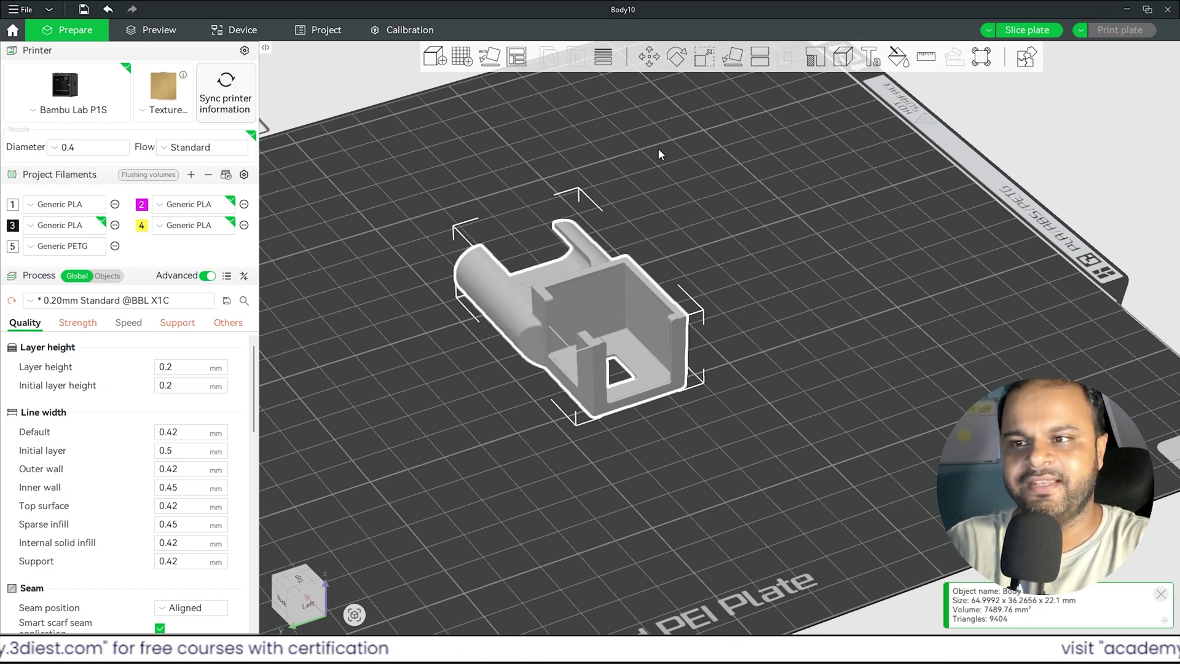
Step: Lay Body10 on a face so it stands upright, measuring 23.231 x 36.2656 x 64.6036 mm
{"action": "left_click", "coordinate": [732, 64]}
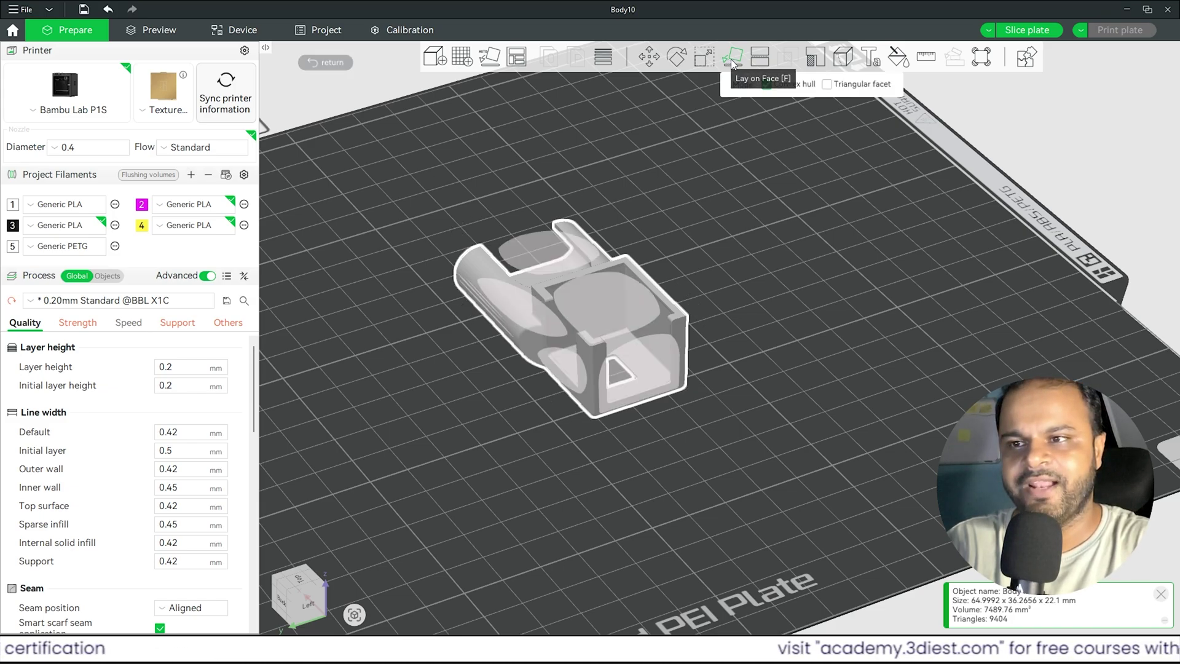
{"action": "left_click", "coordinate": [651, 371]}
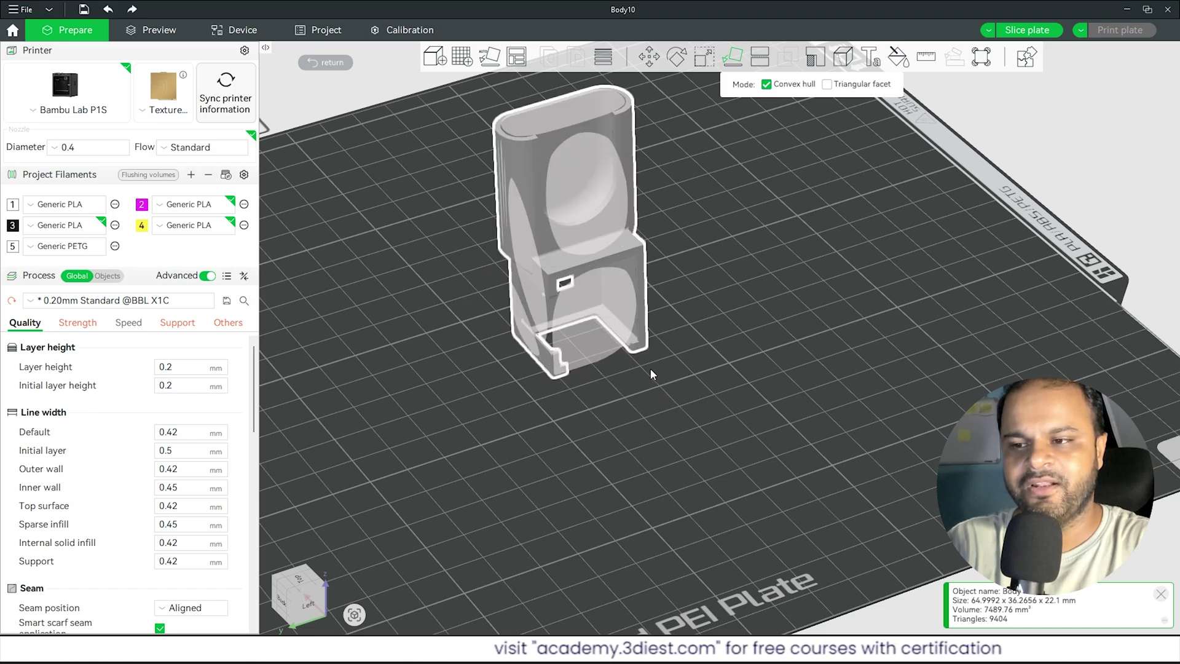
{"action": "left_click", "coordinate": [606, 409]}
{"action": "left_click_drag", "start_coordinate": [604, 410], "coordinate": [618, 175]}
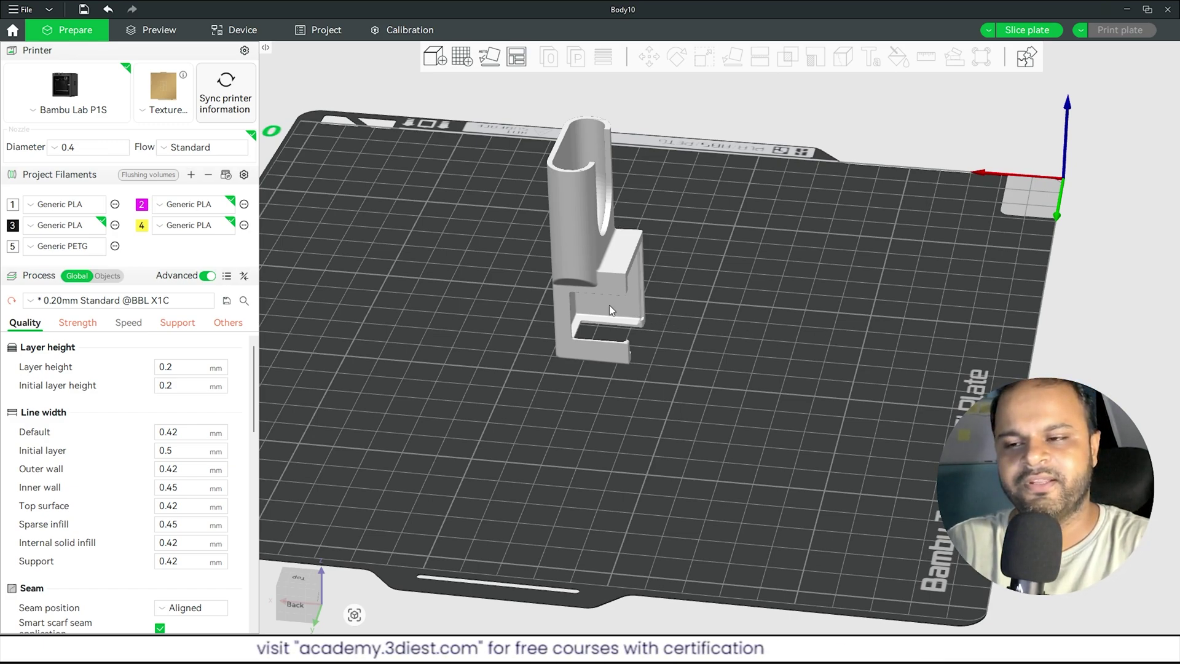
{"action": "left_click", "coordinate": [576, 249]}
{"action": "middle_click_drag", "start_coordinate": [570, 245], "coordinate": [791, 283]}
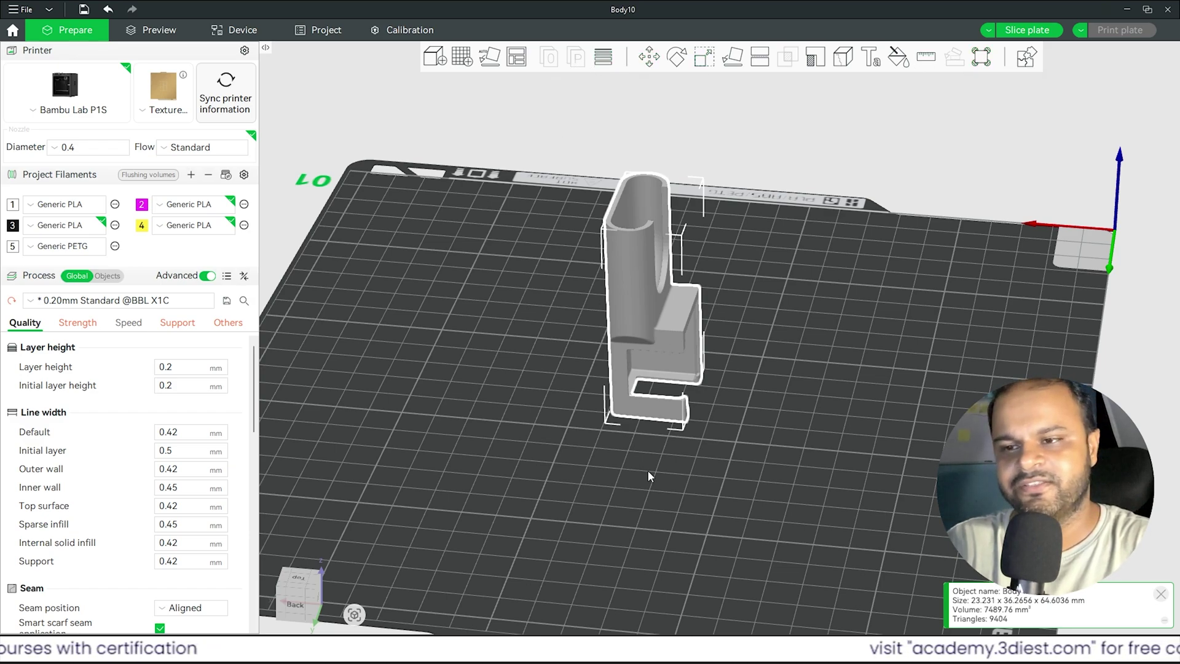
{"action": "left_click", "coordinate": [721, 434]}
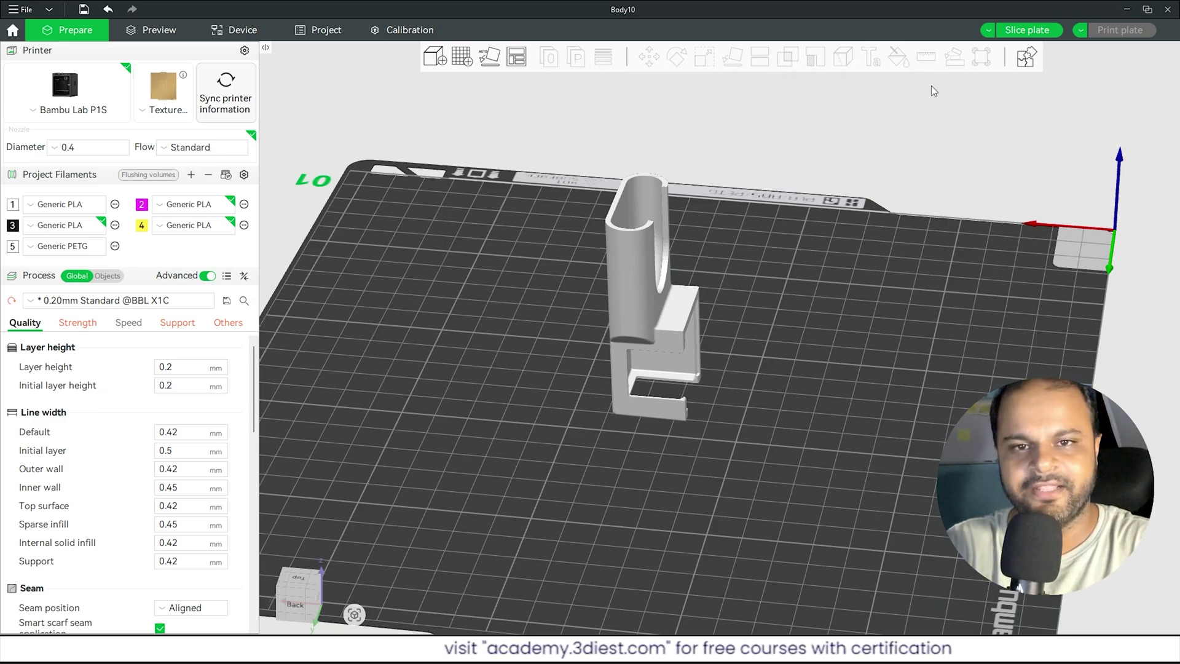
Step: Move Body10 along the Y axis to position X 128.00, Y 135.69, Z 32.30 mm
{"action": "left_click", "coordinate": [639, 308]}
{"action": "left_click_drag", "start_coordinate": [674, 367], "coordinate": [689, 425]}
{"action": "key", "text": "m"}
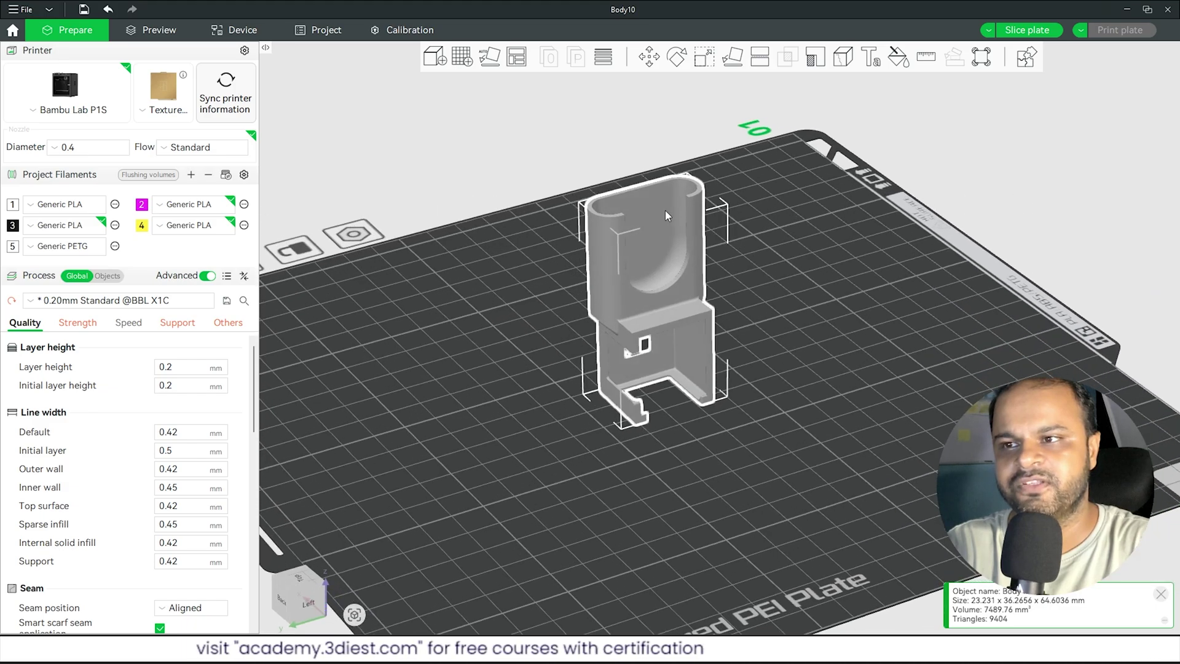
{"action": "left_click", "coordinate": [651, 66]}
{"action": "left_click_drag", "start_coordinate": [543, 340], "coordinate": [626, 397]}
{"action": "scroll", "coordinate": [553, 424], "scroll_direction": "down", "scroll_amount": 3}
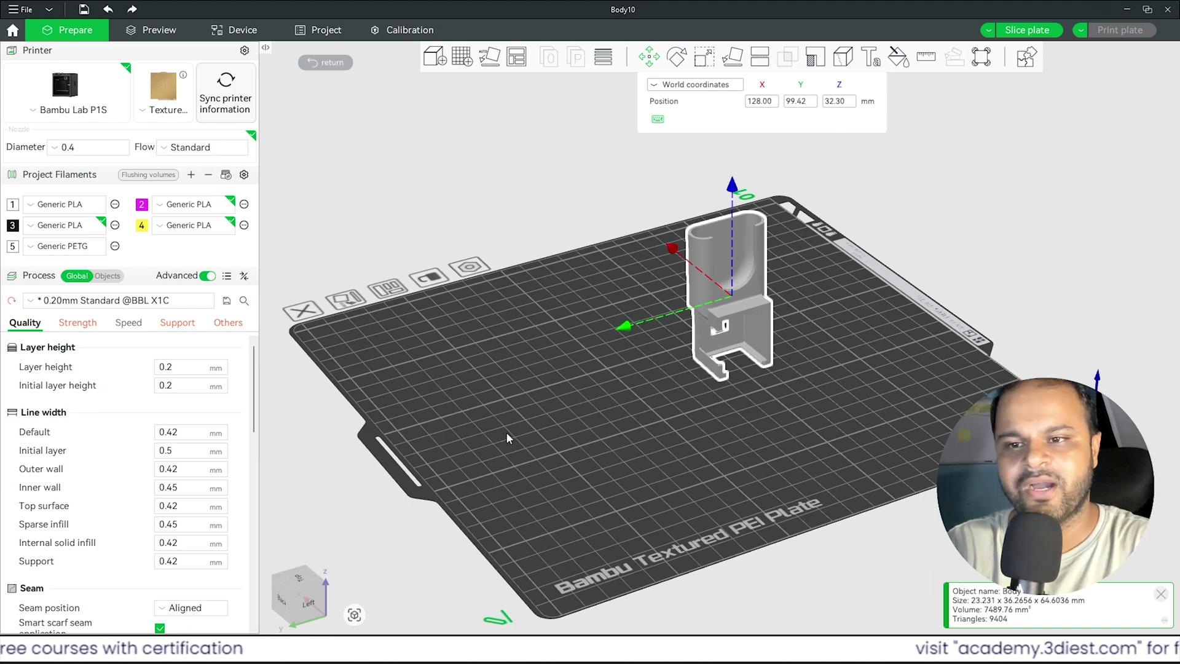
{"action": "left_click_drag", "start_coordinate": [625, 326], "coordinate": [556, 353]}
{"action": "mouse_move", "coordinate": [552, 393]}
{"action": "left_mouse_down"}
{"action": "mouse_move", "coordinate": [637, 405]}
{"action": "mouse_move", "coordinate": [548, 393]}
{"action": "left_mouse_up"}
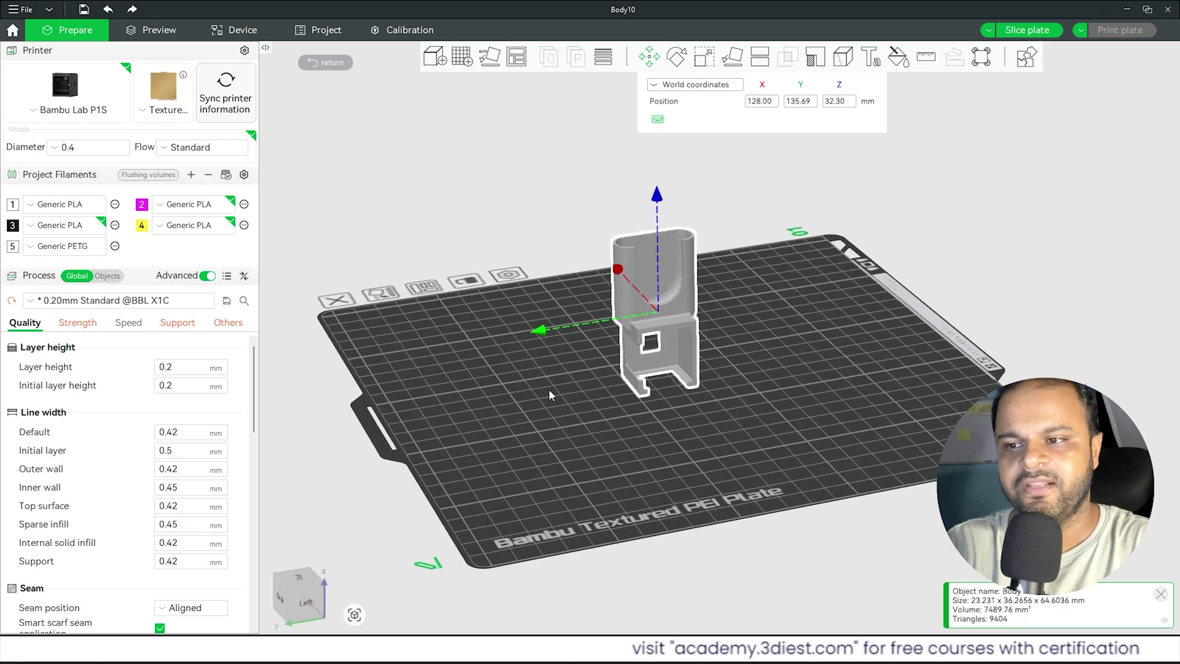
{"action": "scroll", "coordinate": [705, 267], "scroll_direction": "up", "scroll_amount": 2}
Step: Tip the part about X, then set its absolute Y and X rotations to 180 degrees
{"action": "left_click", "coordinate": [677, 57]}
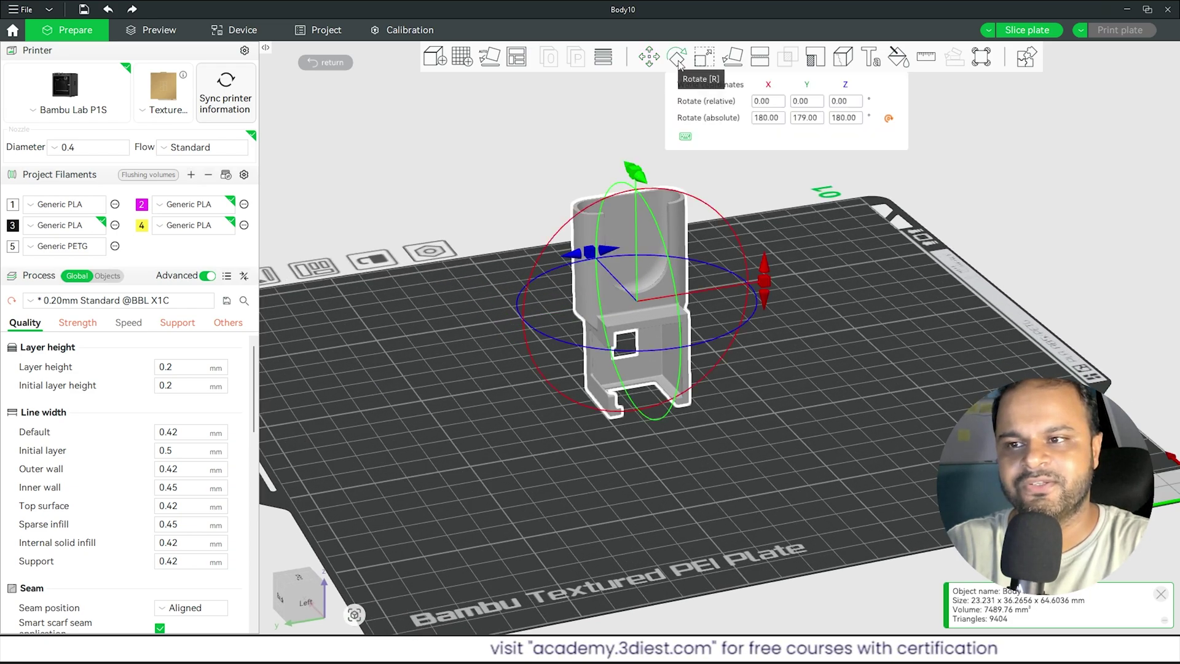
{"action": "left_click_drag", "start_coordinate": [765, 288], "coordinate": [793, 145]}
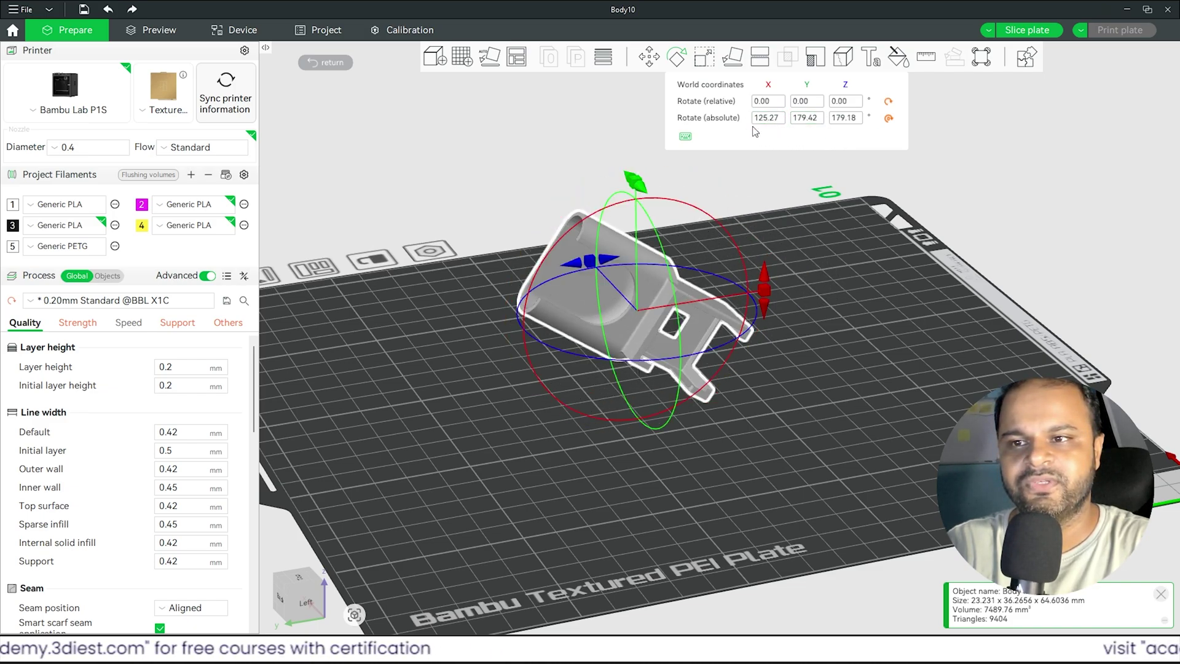
{"action": "left_click", "coordinate": [818, 119]}
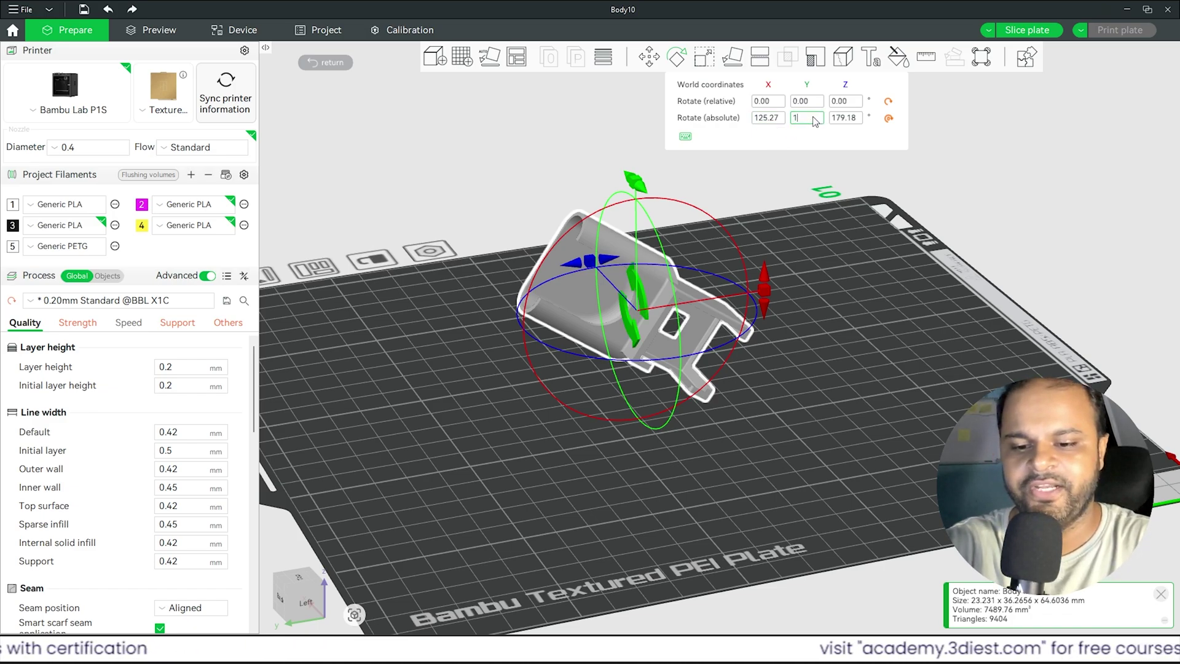
{"action": "key", "text": "Return"}
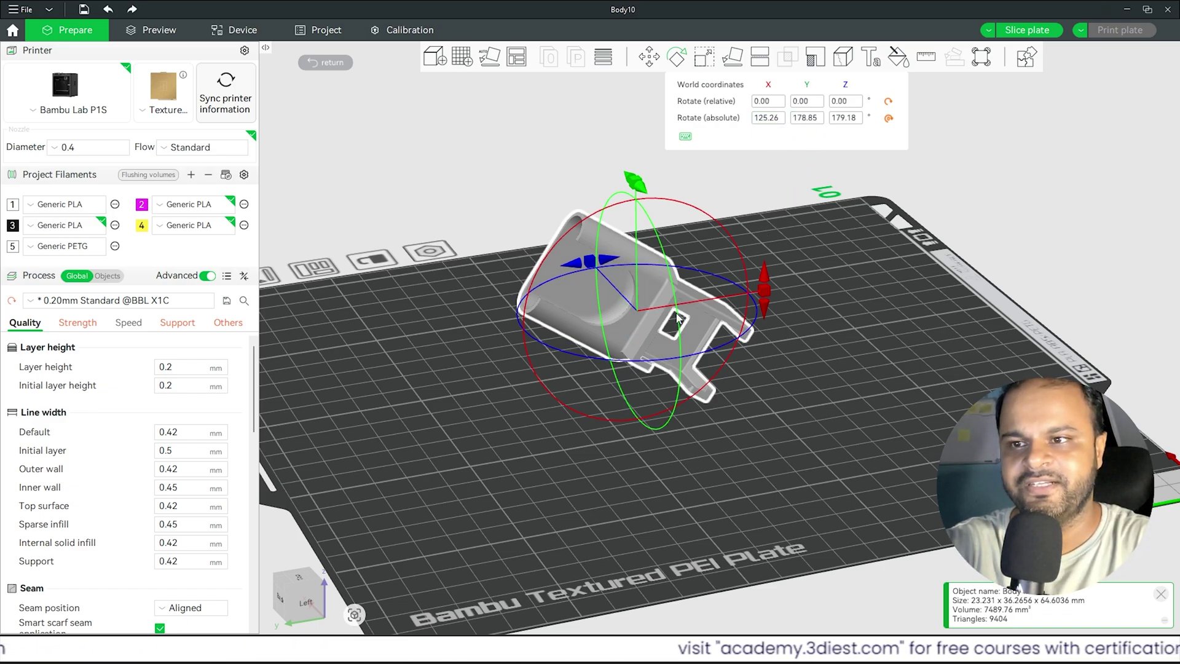
{"action": "key", "text": "BackSpace"}
{"action": "key", "text": "BackSpace"}
{"action": "key", "text": "BackSpace"}
{"action": "key", "text": "BackSpace"}
{"action": "key", "text": "BackSpace"}
{"action": "key", "text": "BackSpace"}
{"action": "type", "text": "180"}
{"action": "key", "text": "Return"}
{"action": "left_click", "coordinate": [769, 117]}
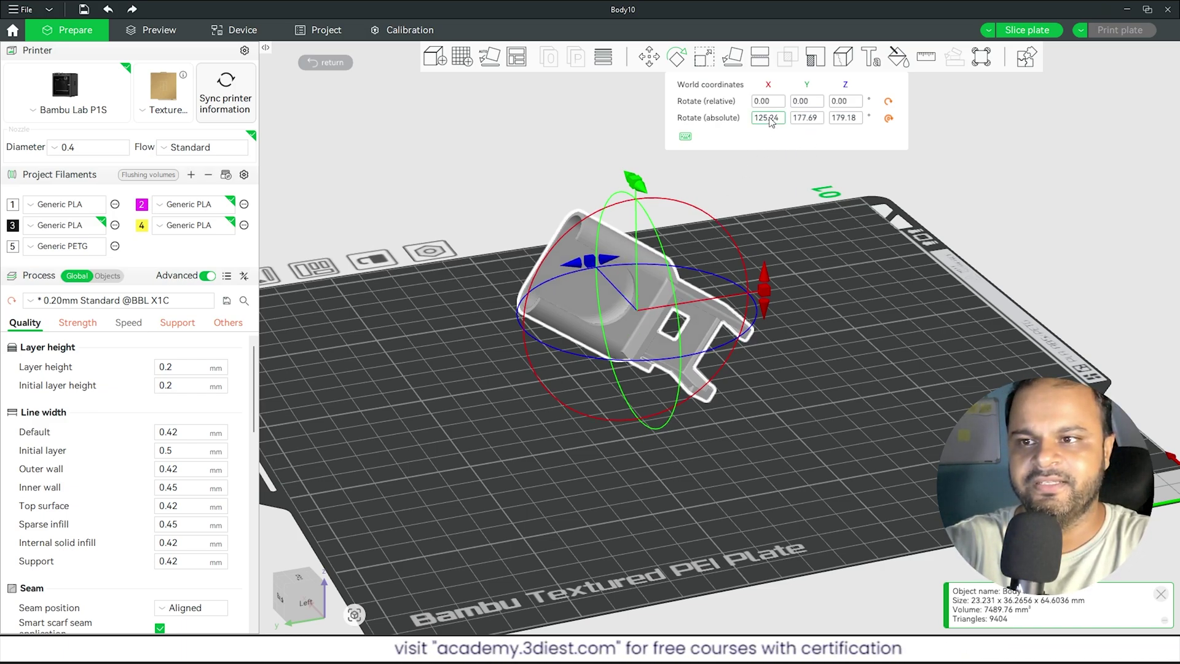
{"action": "type", "text": "180"}
{"action": "key", "text": "Return"}
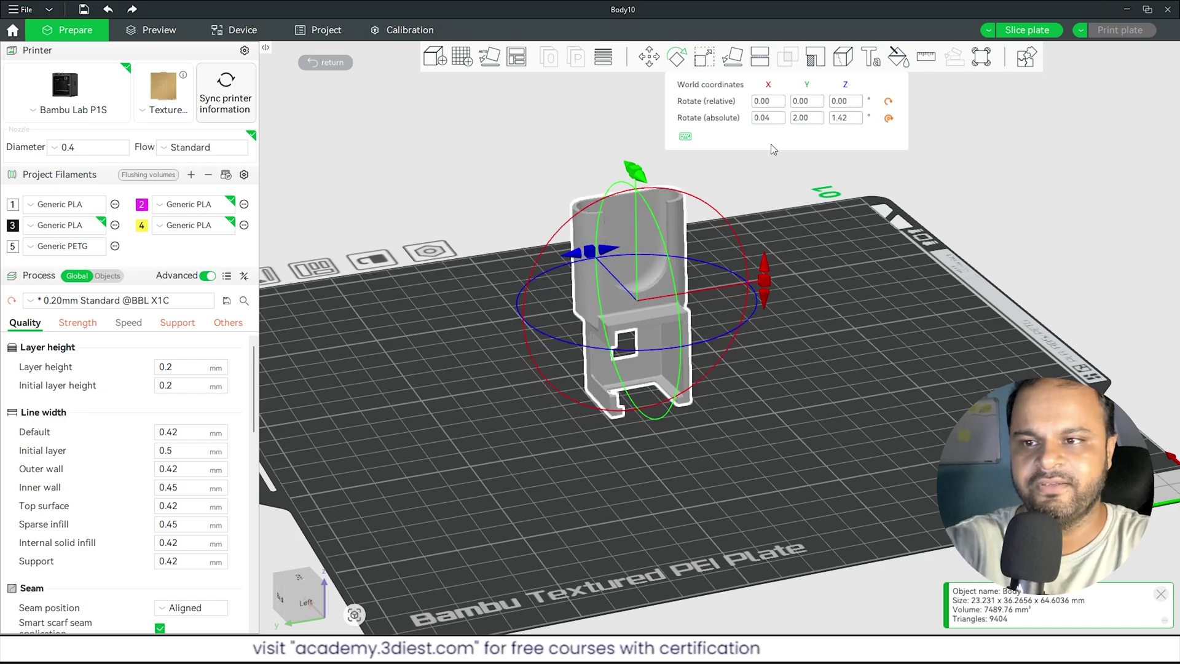
Step: Tilt the part about Y to 46.63 degrees, then undo the rotations back to upright
{"action": "left_click_drag", "start_coordinate": [799, 231], "coordinate": [774, 235]}
{"action": "left_click_drag", "start_coordinate": [760, 236], "coordinate": [810, 139]}
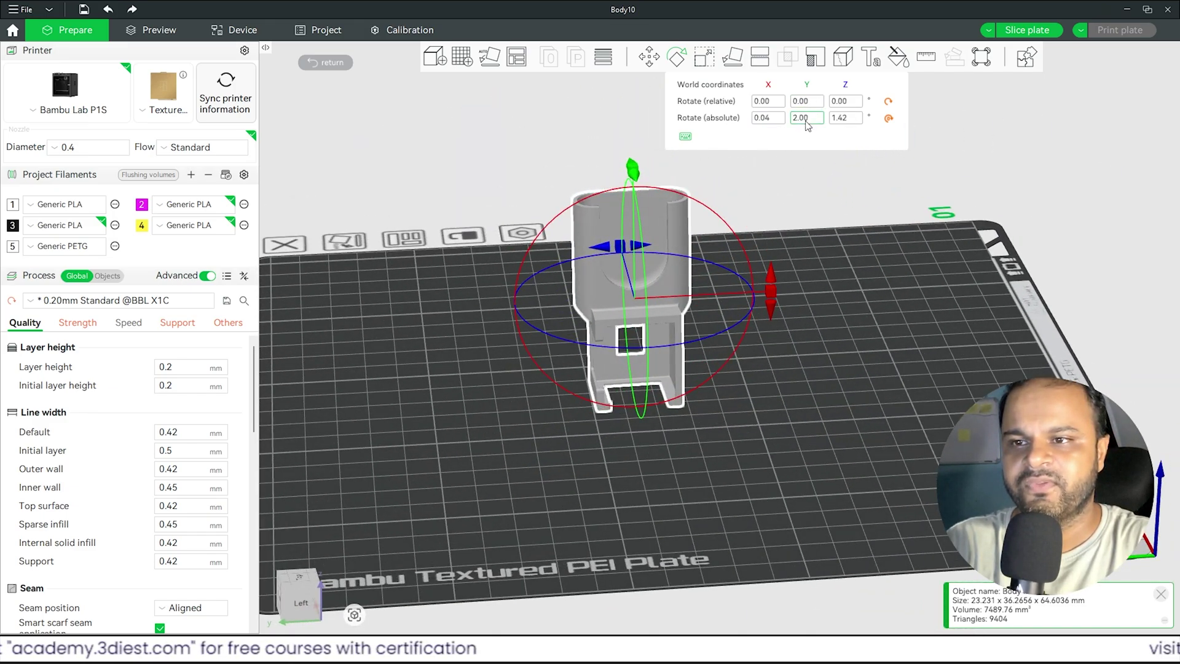
{"action": "mouse_move", "coordinate": [640, 170]}
{"action": "left_mouse_down"}
{"action": "mouse_move", "coordinate": [646, 289]}
{"action": "mouse_move", "coordinate": [633, 164]}
{"action": "left_mouse_up"}
{"action": "left_click_drag", "start_coordinate": [729, 271], "coordinate": [806, 281]}
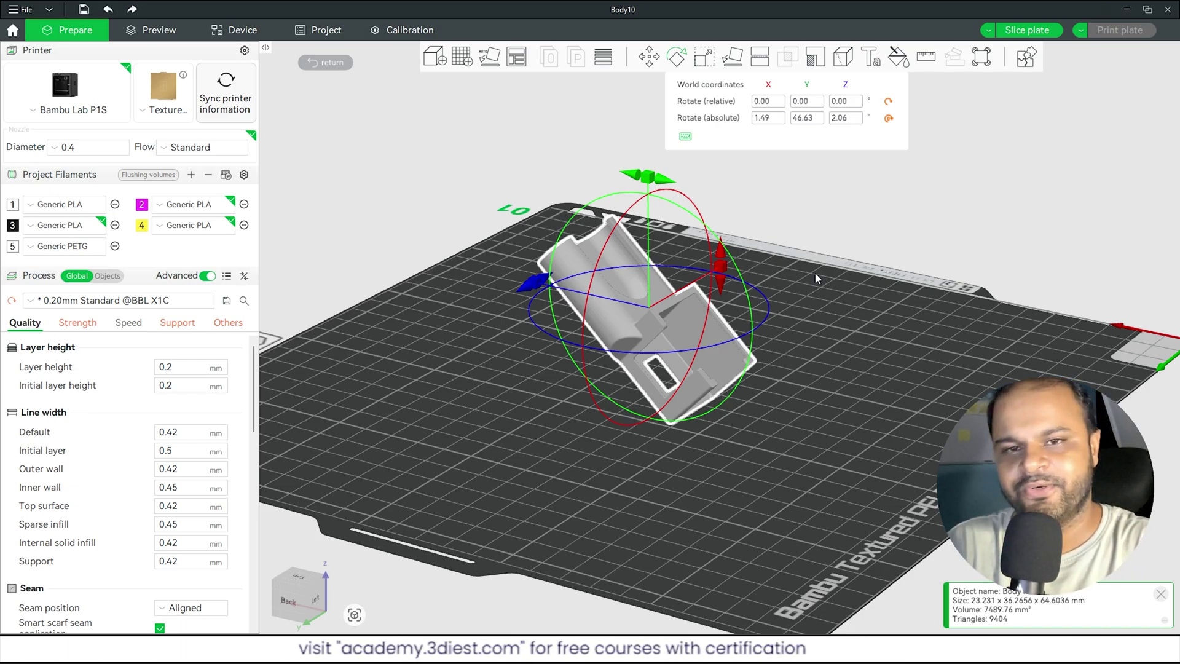
{"action": "key", "text": "ctrl+z"}
{"action": "key", "text": "ctrl+z"}
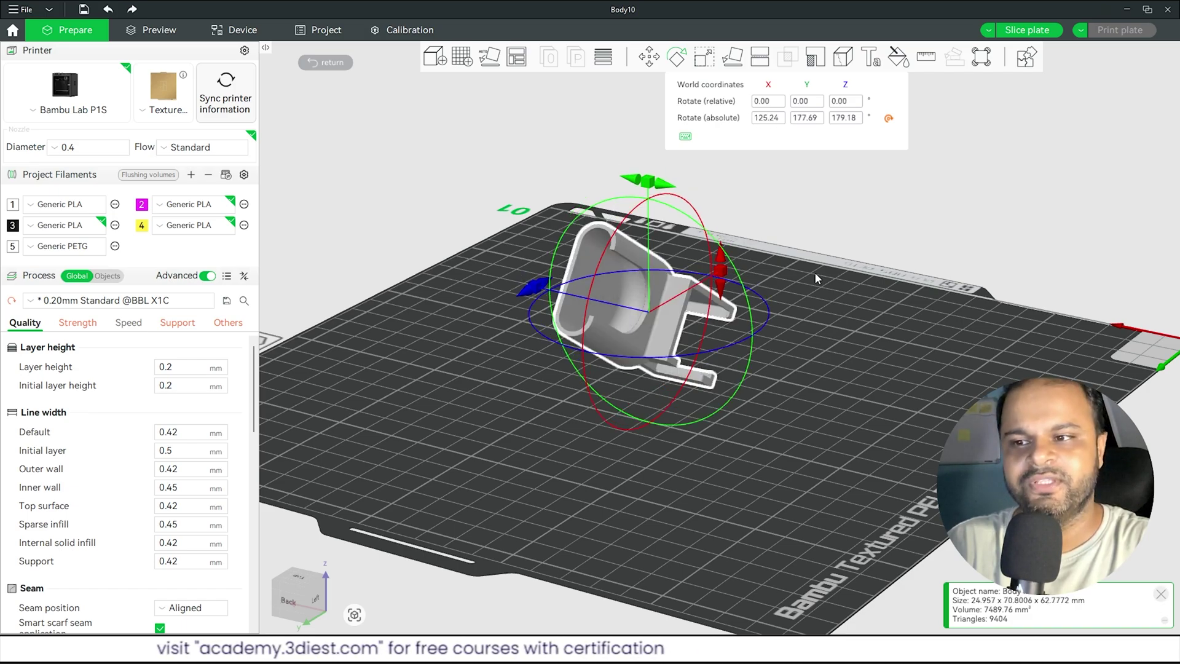
{"action": "key", "text": "ctrl+z"}
{"action": "key", "text": "ctrl+z"}
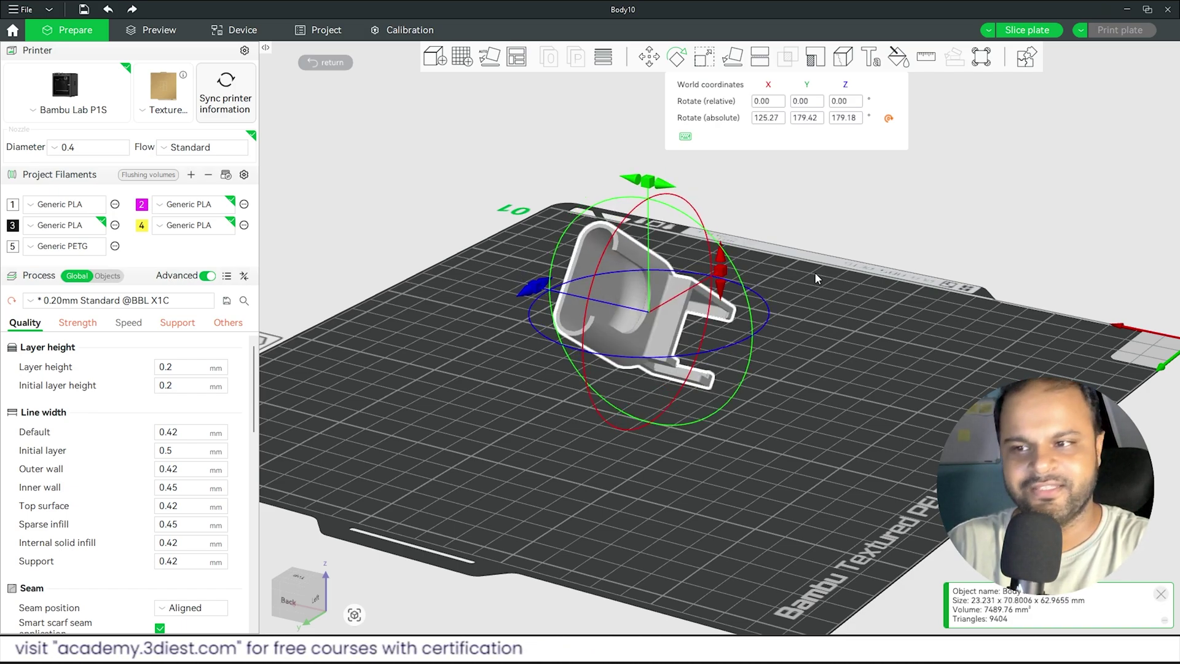
{"action": "key", "text": "ctrl+z"}
Step: Undo the last move to recentre Body10 at X 128.00, Y 128.00, Z 32.30 mm
{"action": "key", "text": "m"}
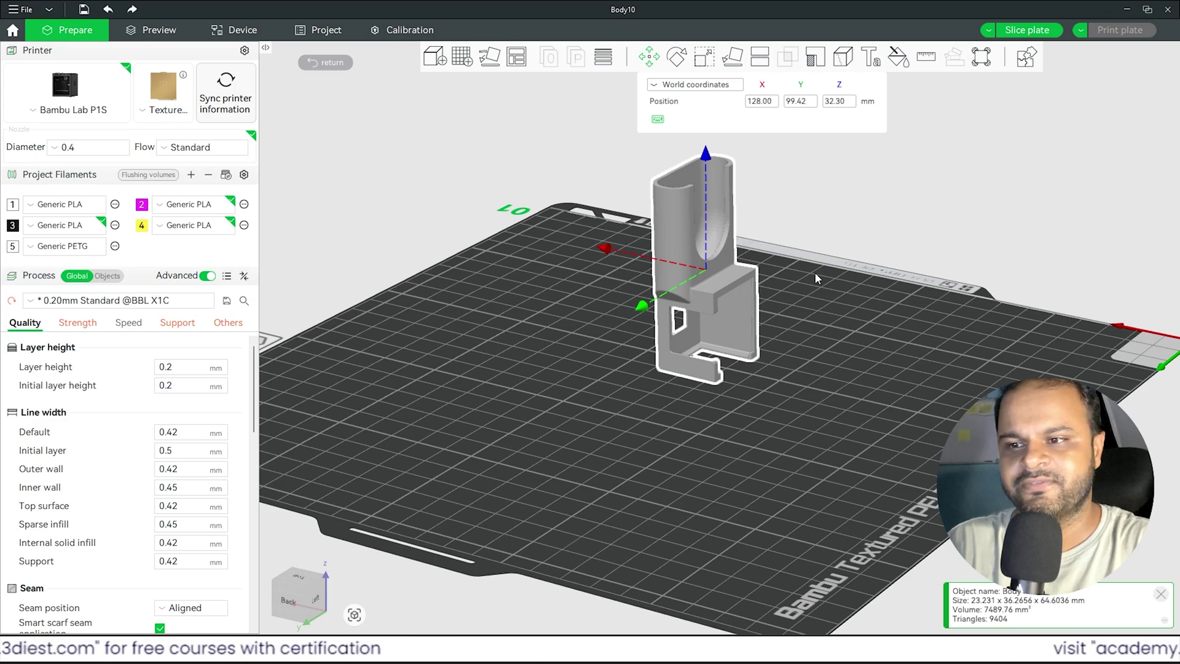
{"action": "left_click_drag", "start_coordinate": [808, 305], "coordinate": [762, 378]}
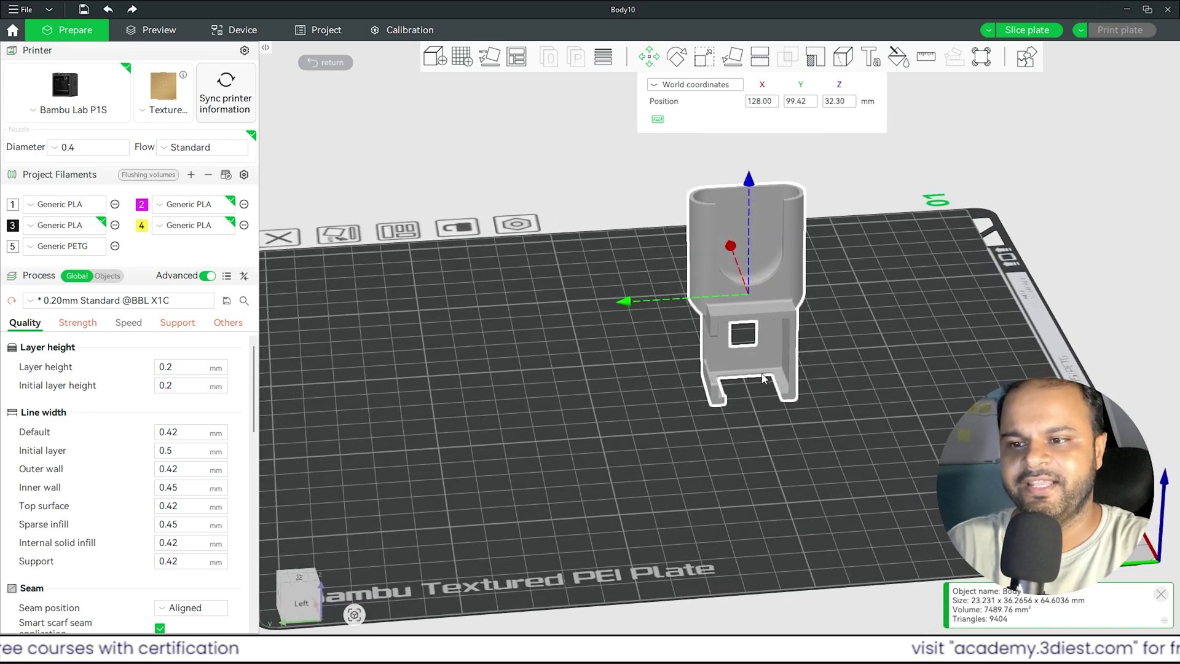
{"action": "key", "text": "ctrl+z"}
{"action": "left_click_drag", "start_coordinate": [676, 445], "coordinate": [646, 424]}
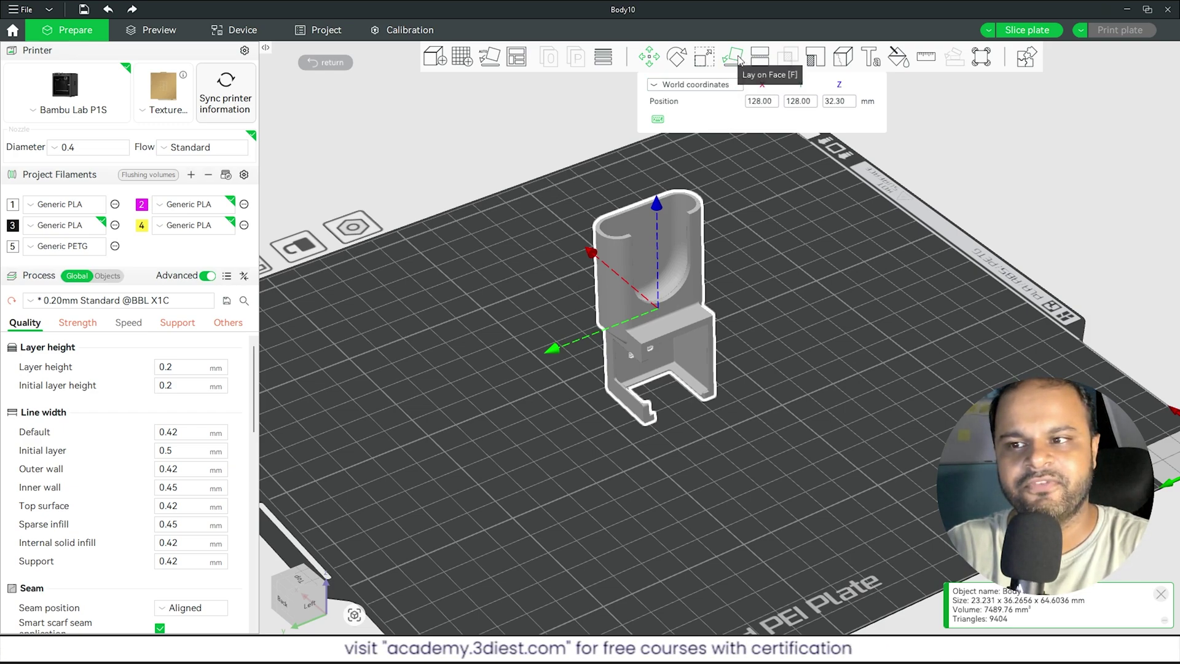
{"action": "left_click_drag", "start_coordinate": [510, 389], "coordinate": [540, 389]}
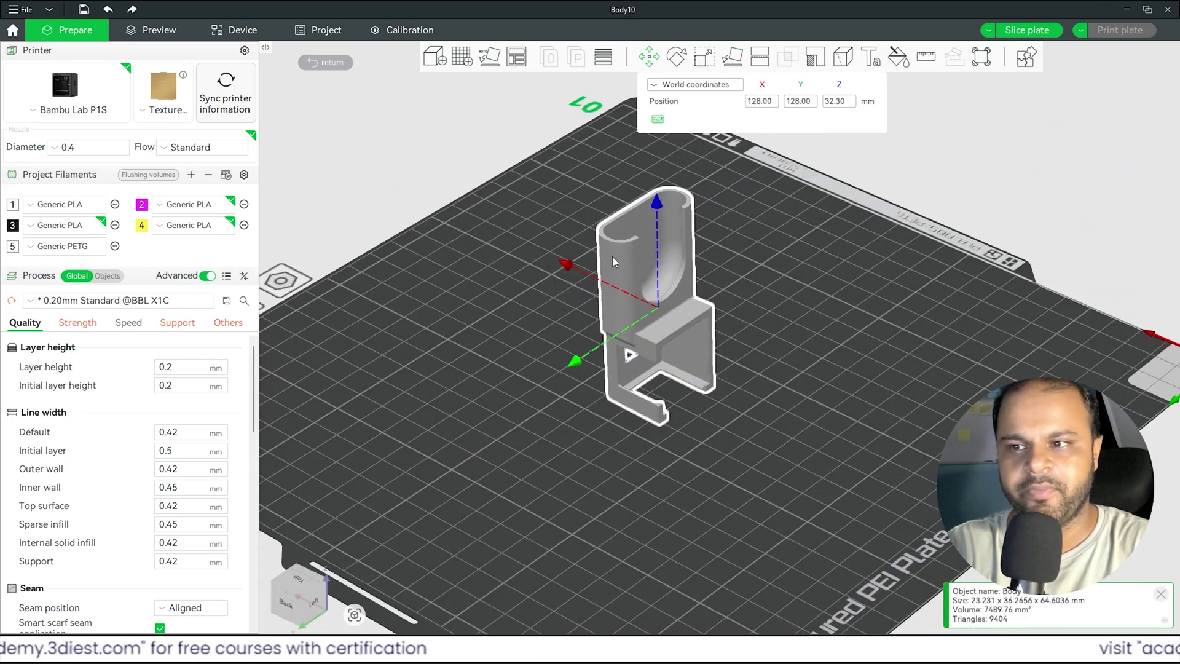
{"action": "left_click_drag", "start_coordinate": [551, 356], "coordinate": [615, 308]}
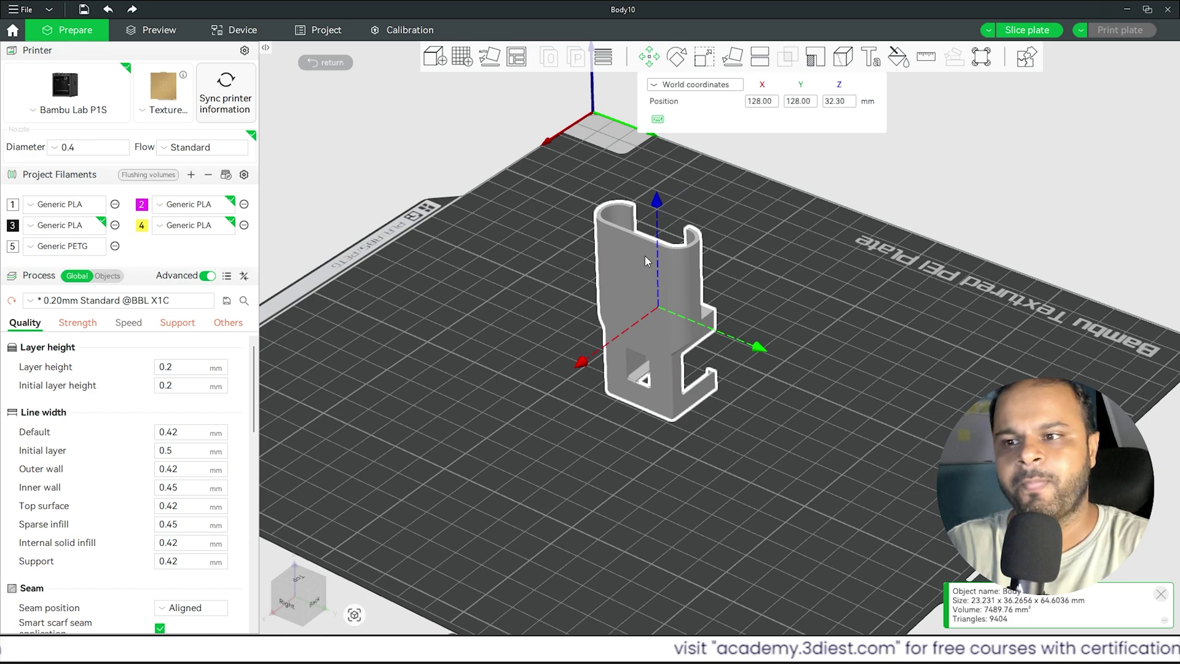
{"action": "left_click", "coordinate": [735, 58]}
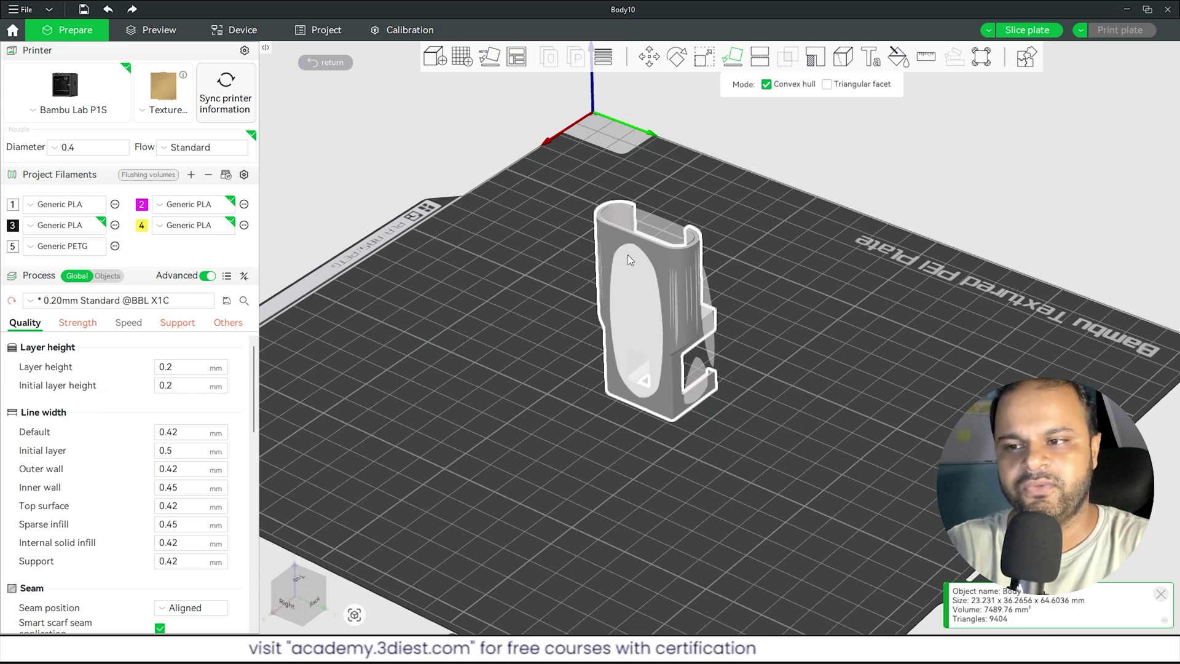
Step: Lay Body10 on its long flat side, 64.9992 x 36.2656 x 22.1 mm, and reselect it
{"action": "left_click", "coordinate": [642, 309]}
{"action": "left_click_drag", "start_coordinate": [616, 388], "coordinate": [637, 438]}
{"action": "left_click", "coordinate": [738, 441]}
{"action": "left_click_drag", "start_coordinate": [737, 440], "coordinate": [665, 433]}
{"action": "left_click", "coordinate": [655, 382]}
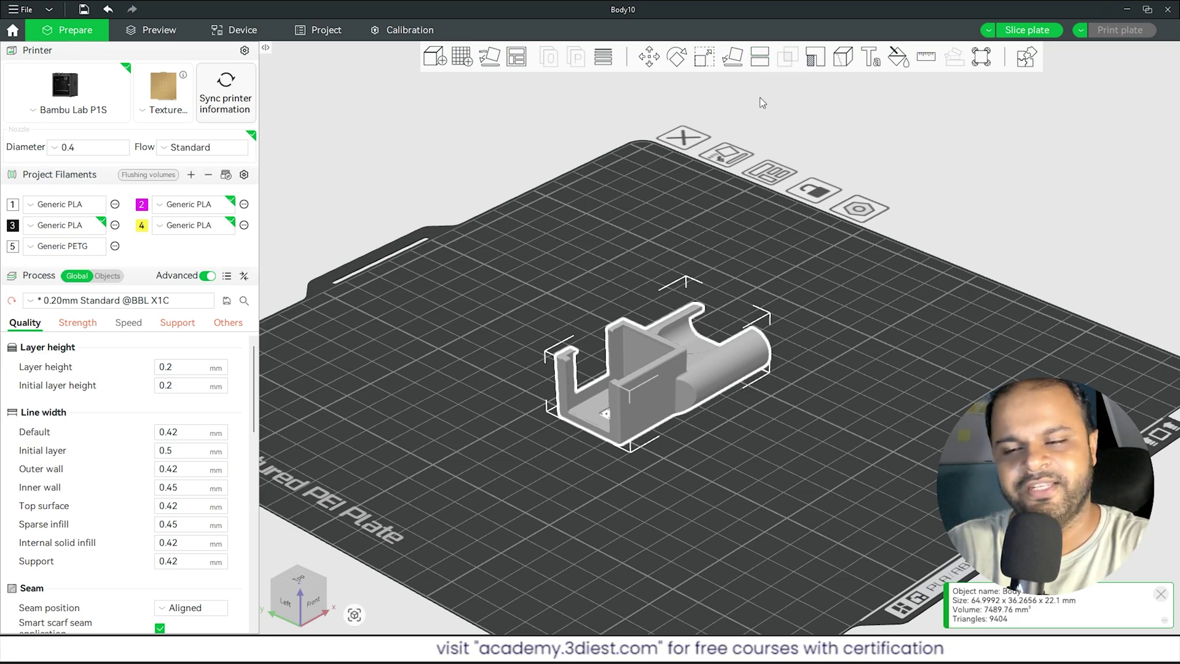
{"action": "left_click_drag", "start_coordinate": [700, 256], "coordinate": [666, 404]}
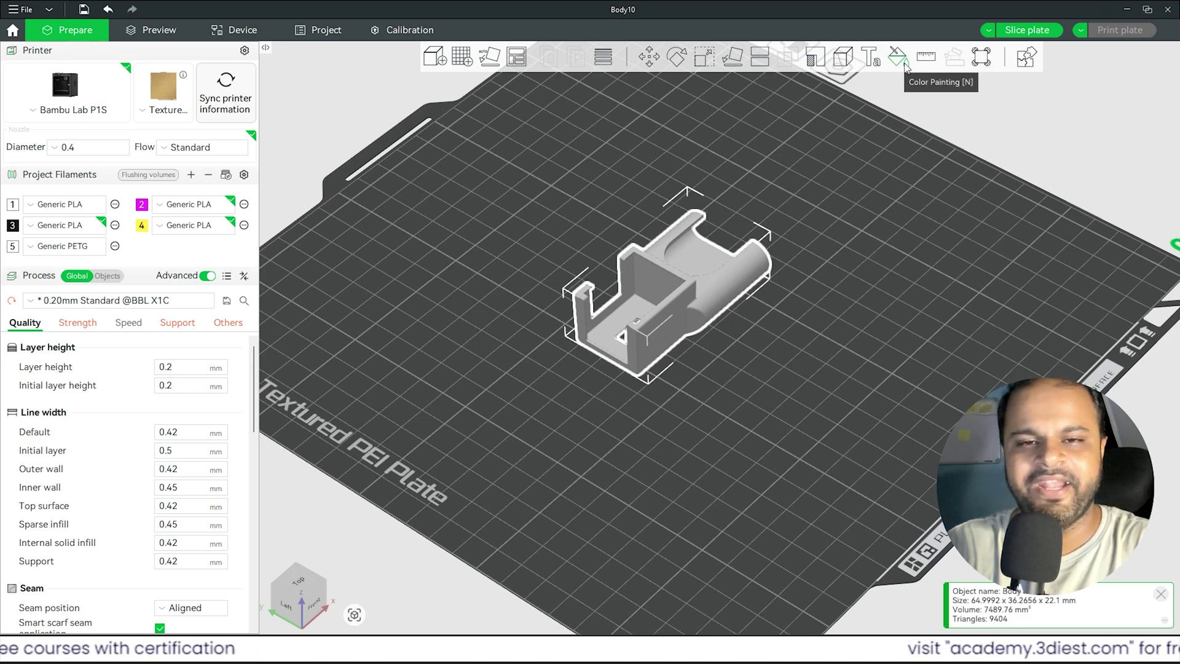
{"action": "left_click", "coordinate": [809, 228]}
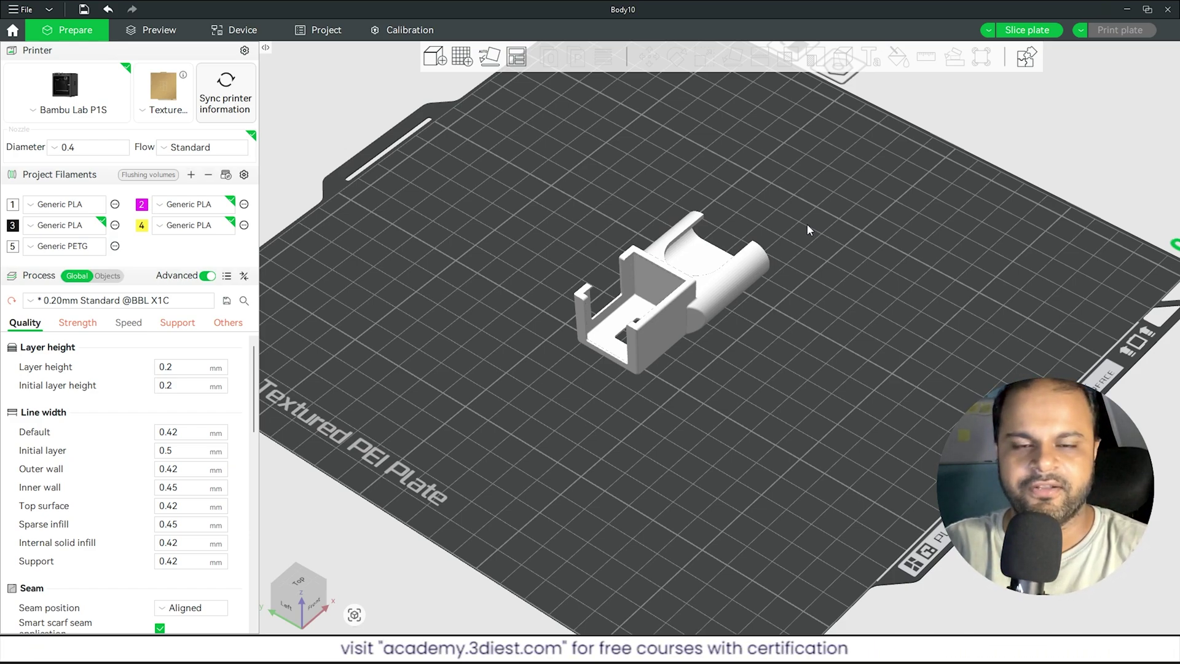
{"action": "left_click_drag", "start_coordinate": [769, 330], "coordinate": [697, 345]}
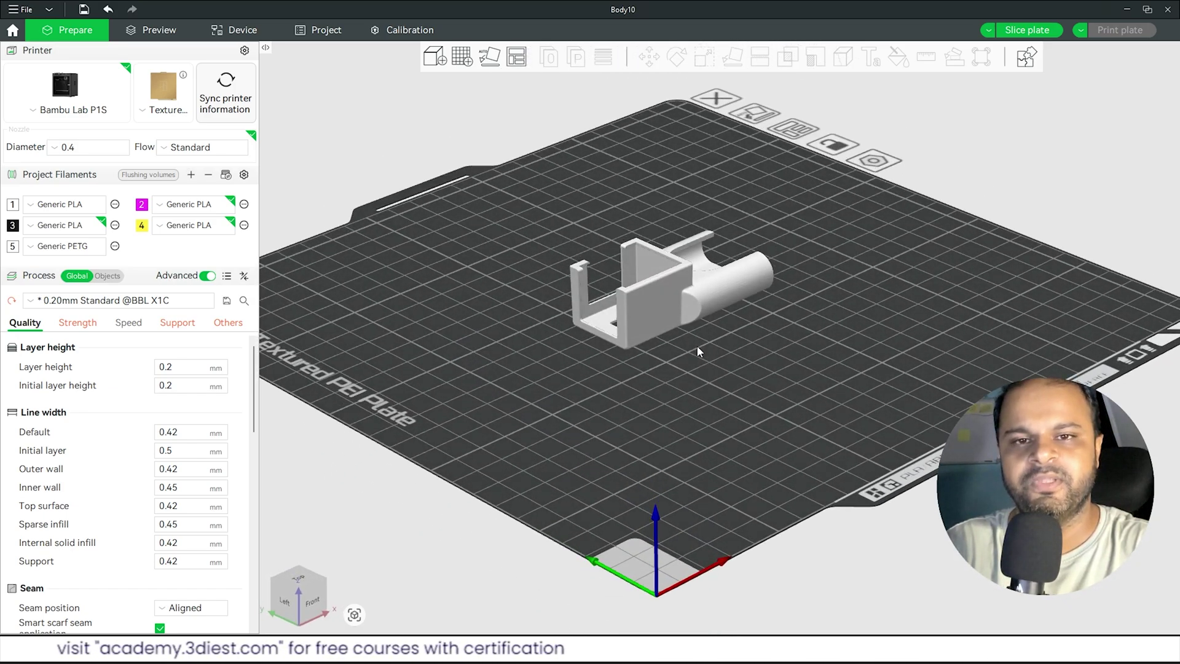
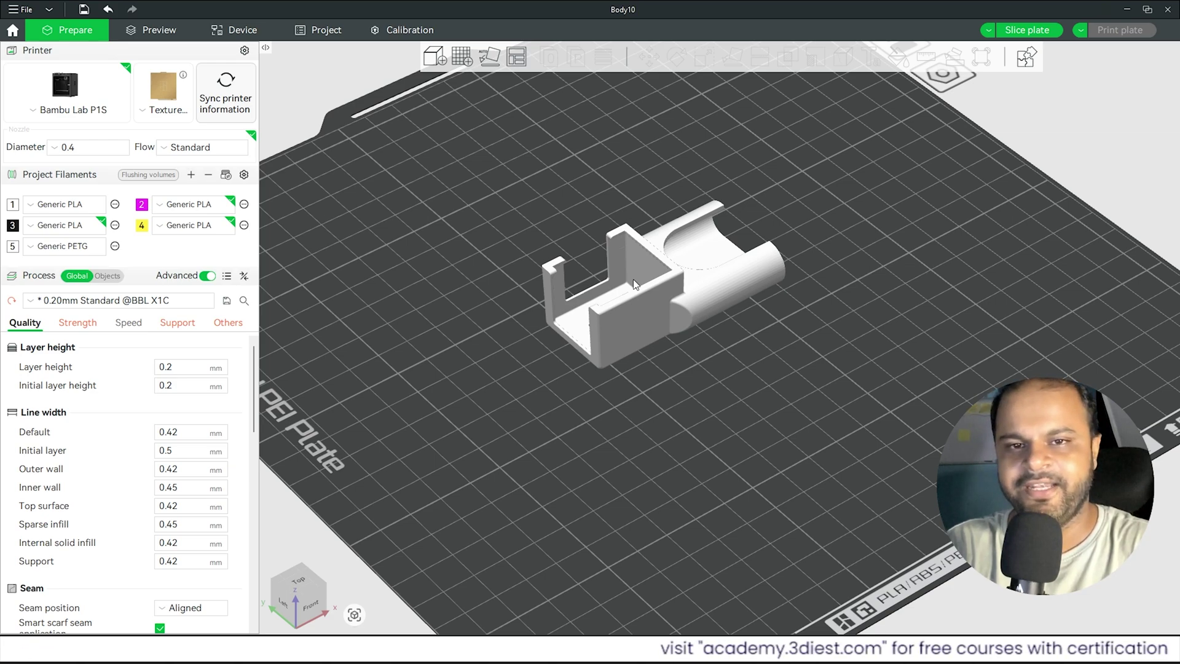
Step: Switch Process to Objects mode and select Body4.stl to view its own settings
{"action": "left_click", "coordinate": [108, 277]}
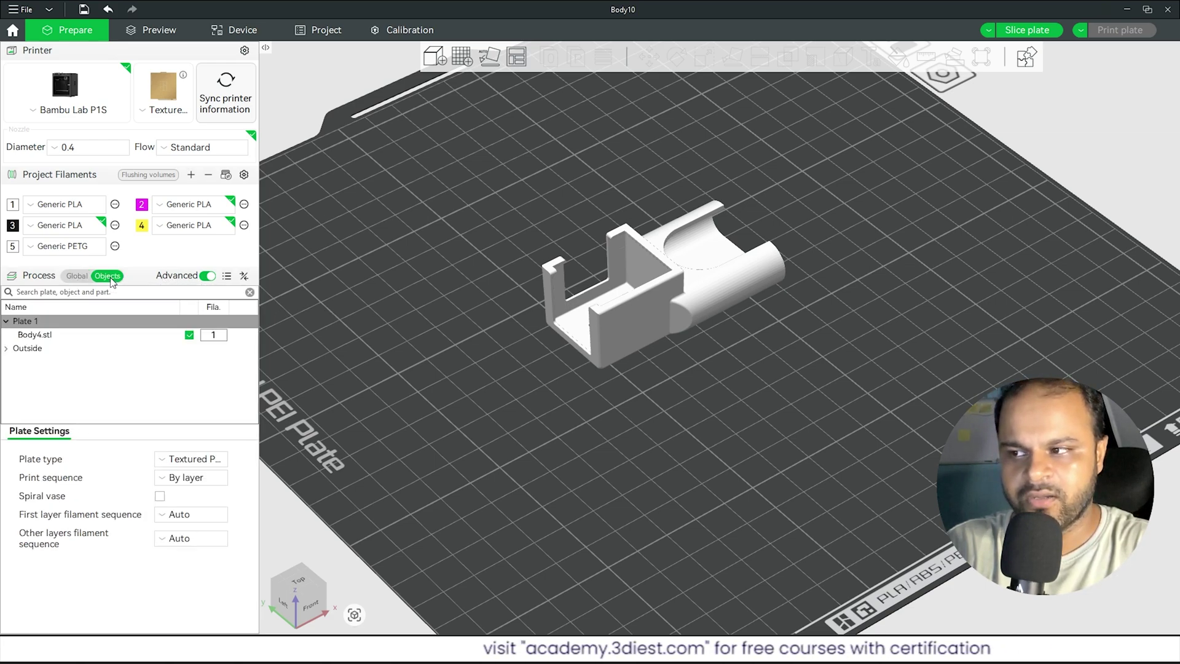
{"action": "left_click", "coordinate": [59, 336]}
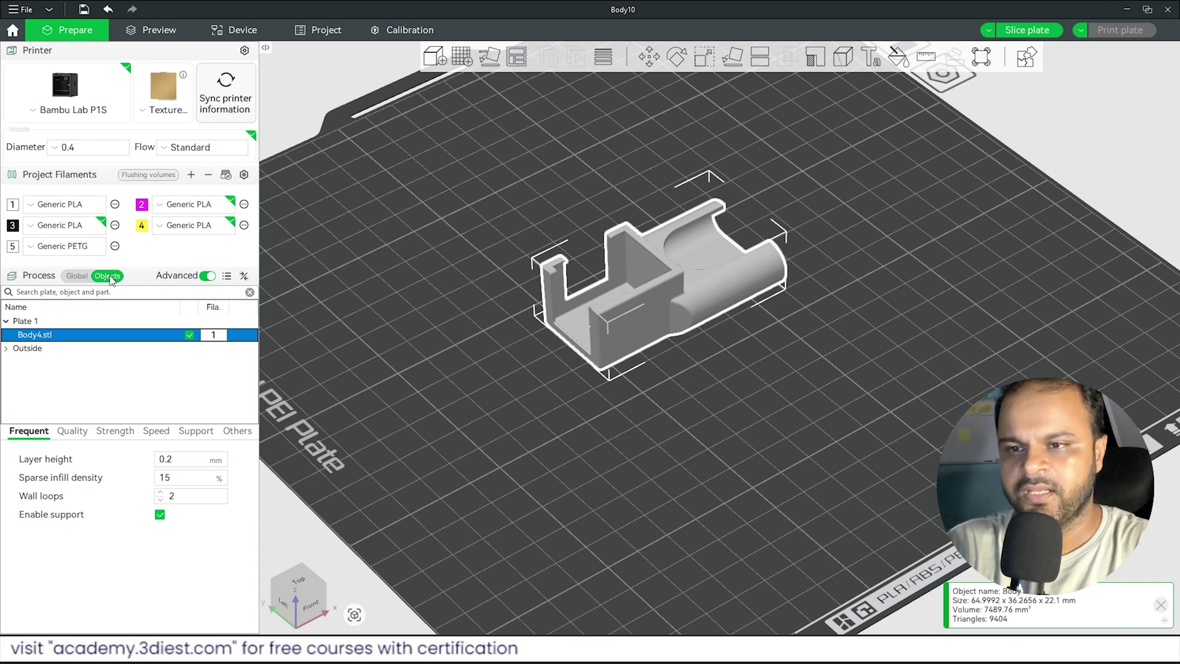
{"action": "right_click", "coordinate": [115, 340]}
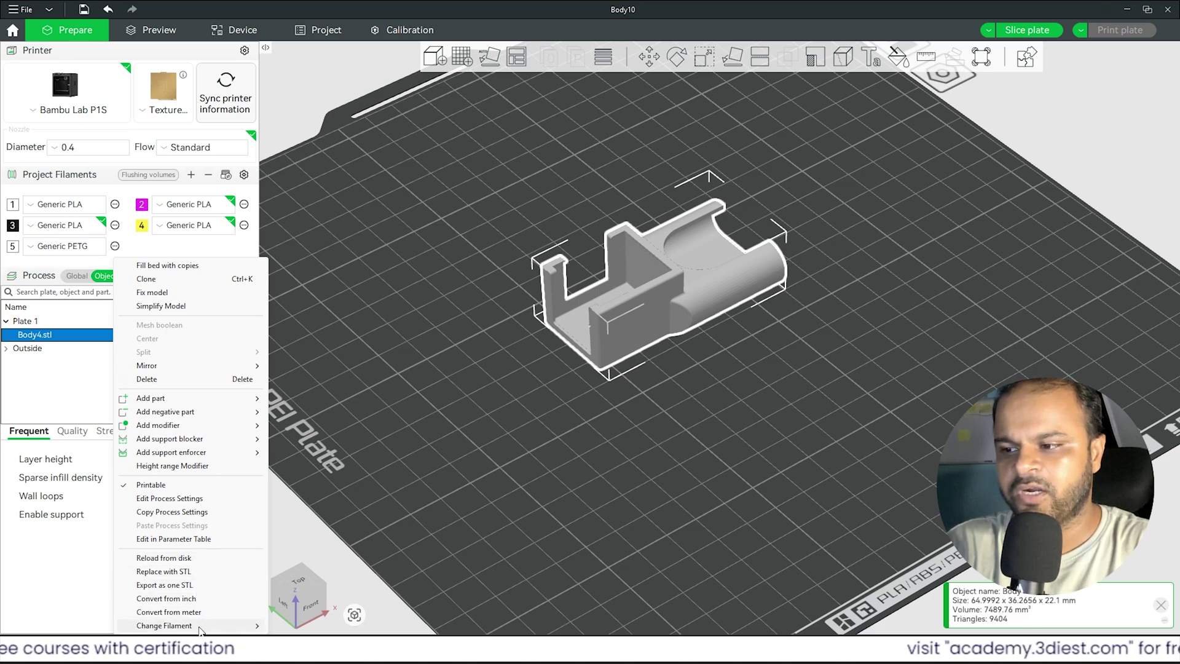
{"action": "mouse_move", "coordinate": [200, 627]}
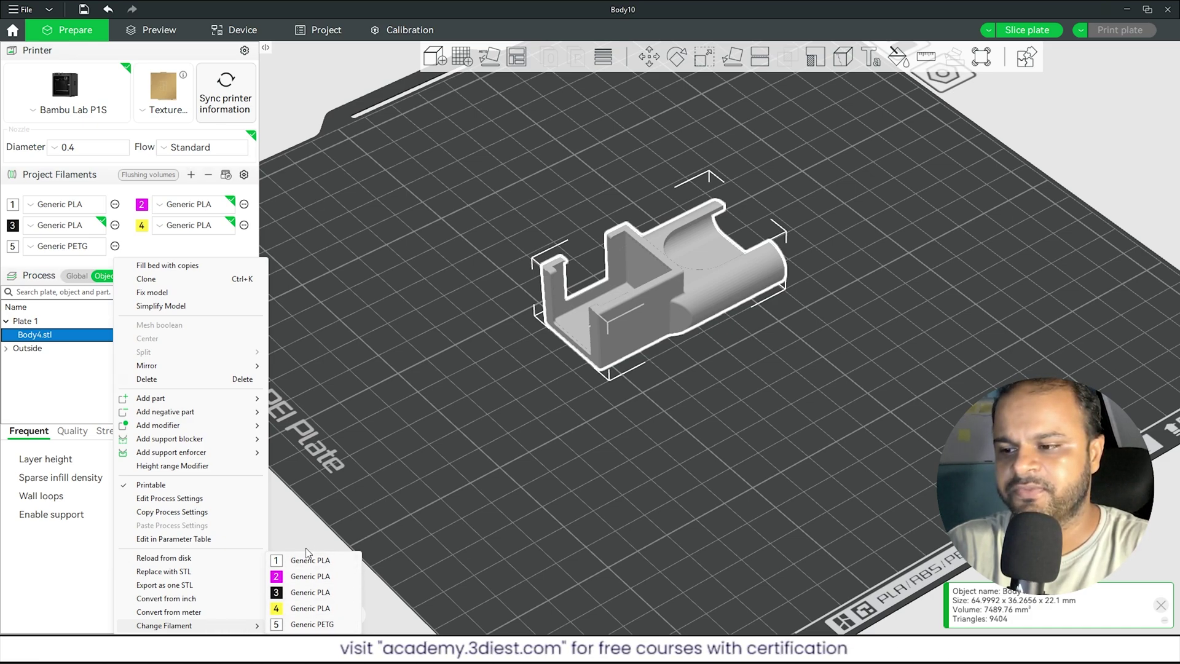
{"action": "key", "text": "Escape"}
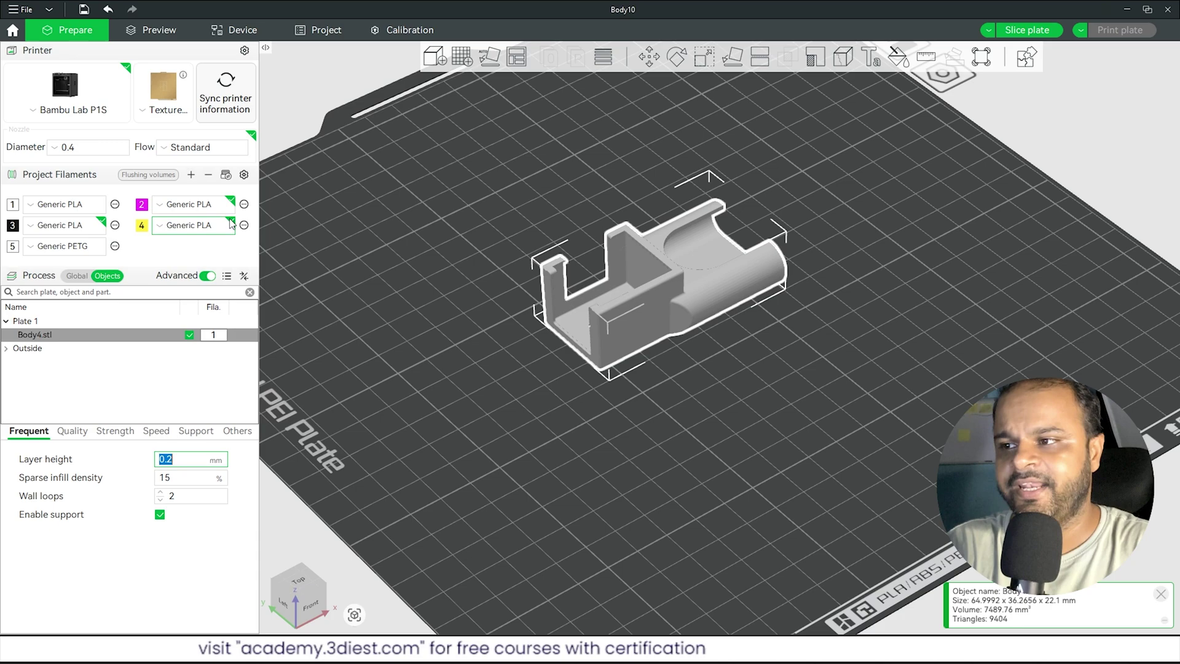
Step: Sync filaments from the AMS, then re-sync by overwriting to get black PLA, red Generic ABS, magenta and yellow PLA
{"action": "left_click", "coordinate": [227, 176]}
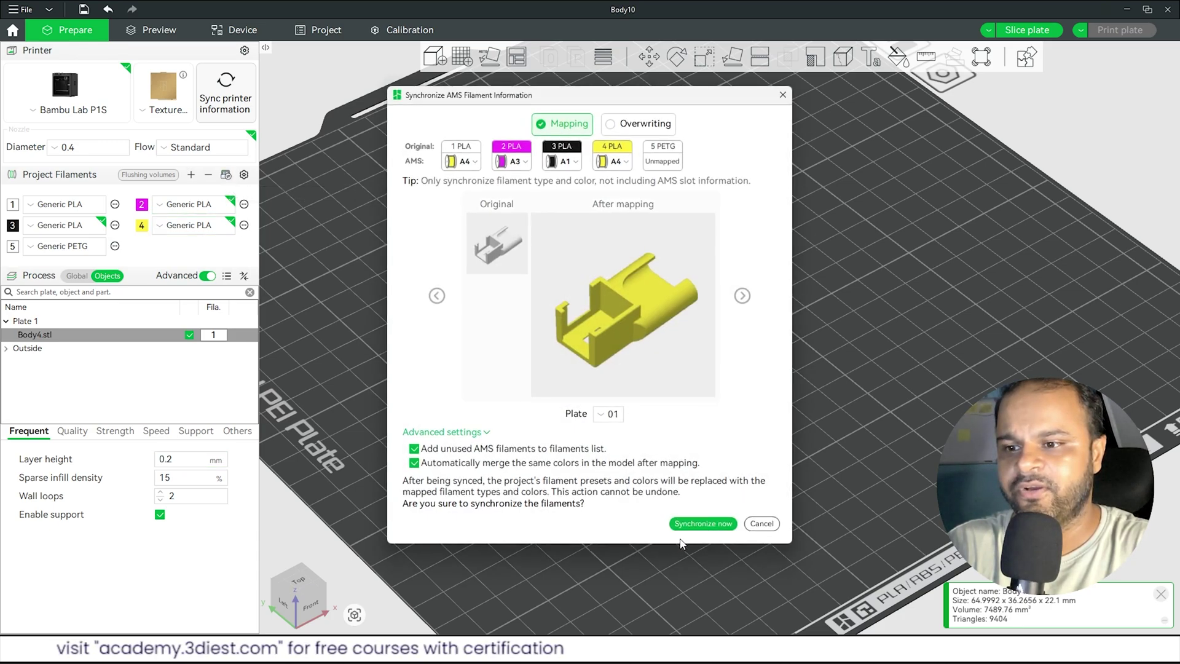
{"action": "left_click", "coordinate": [705, 528]}
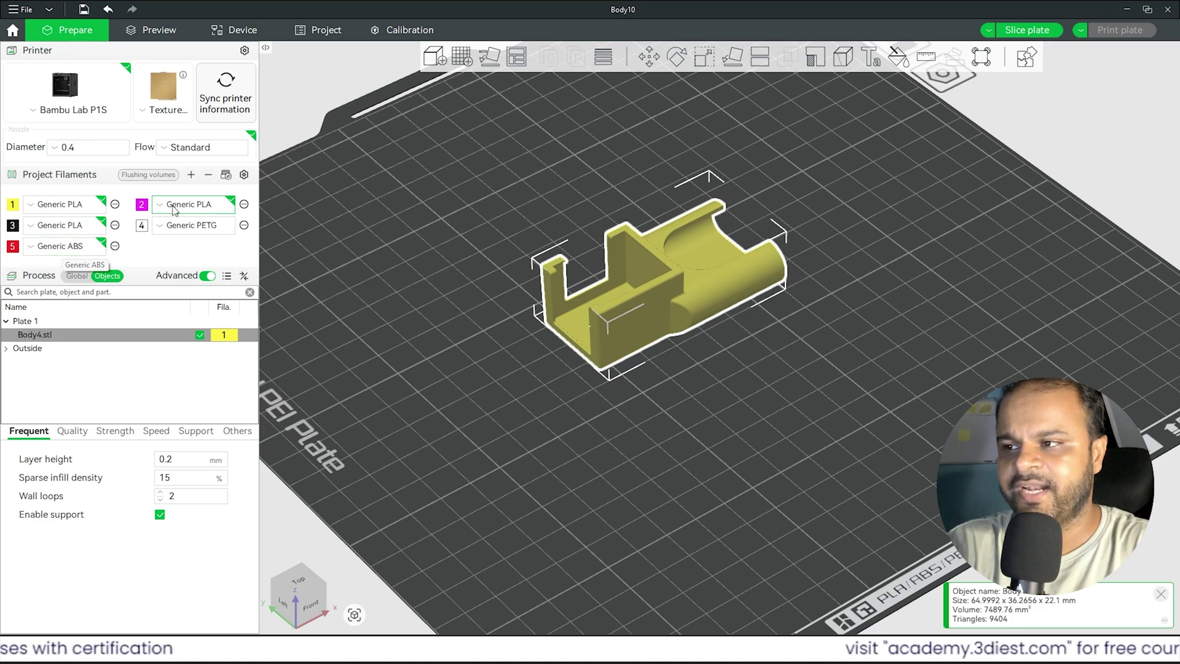
{"action": "left_click", "coordinate": [226, 176]}
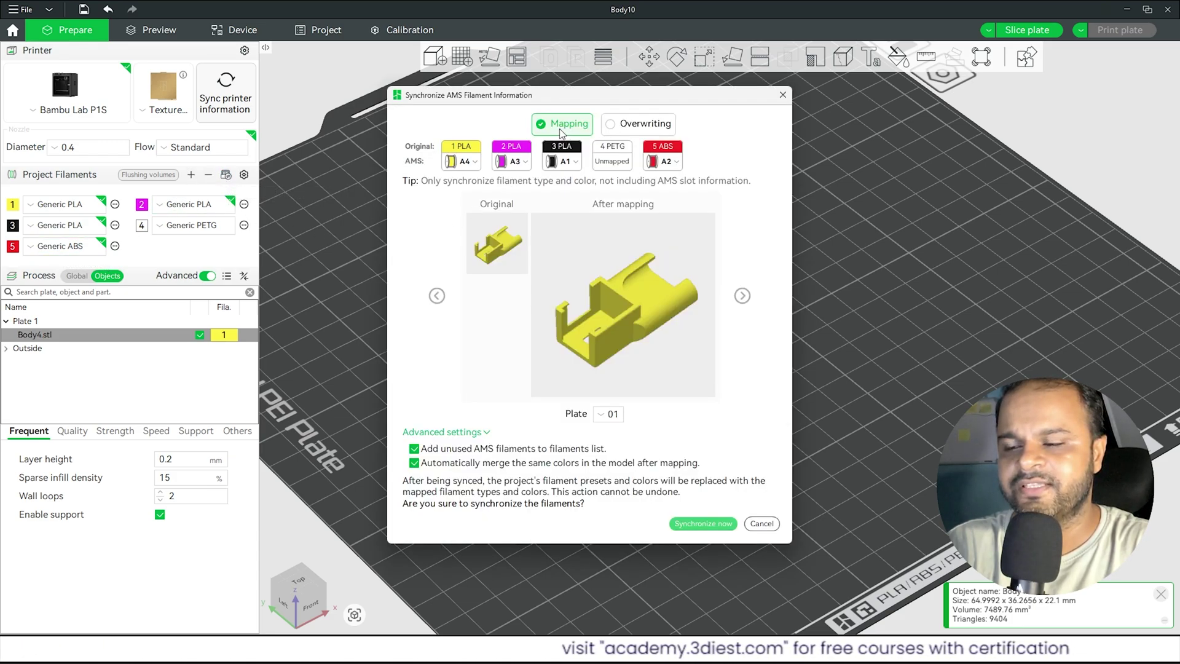
{"action": "left_click", "coordinate": [644, 126]}
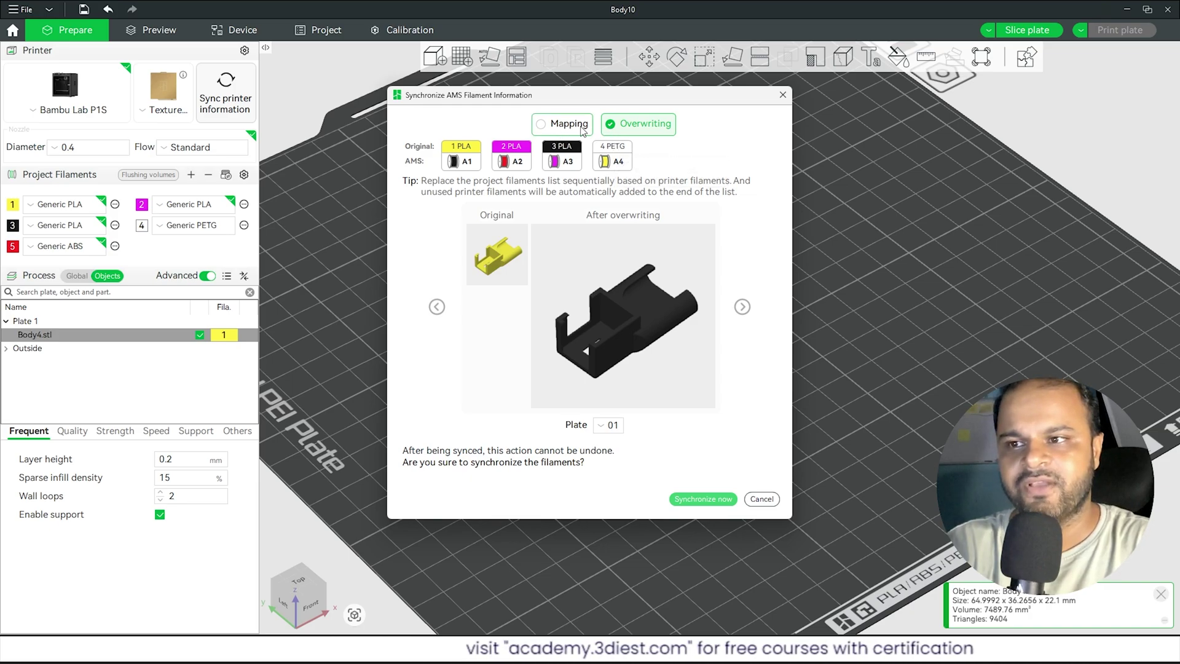
{"action": "left_click", "coordinate": [719, 506]}
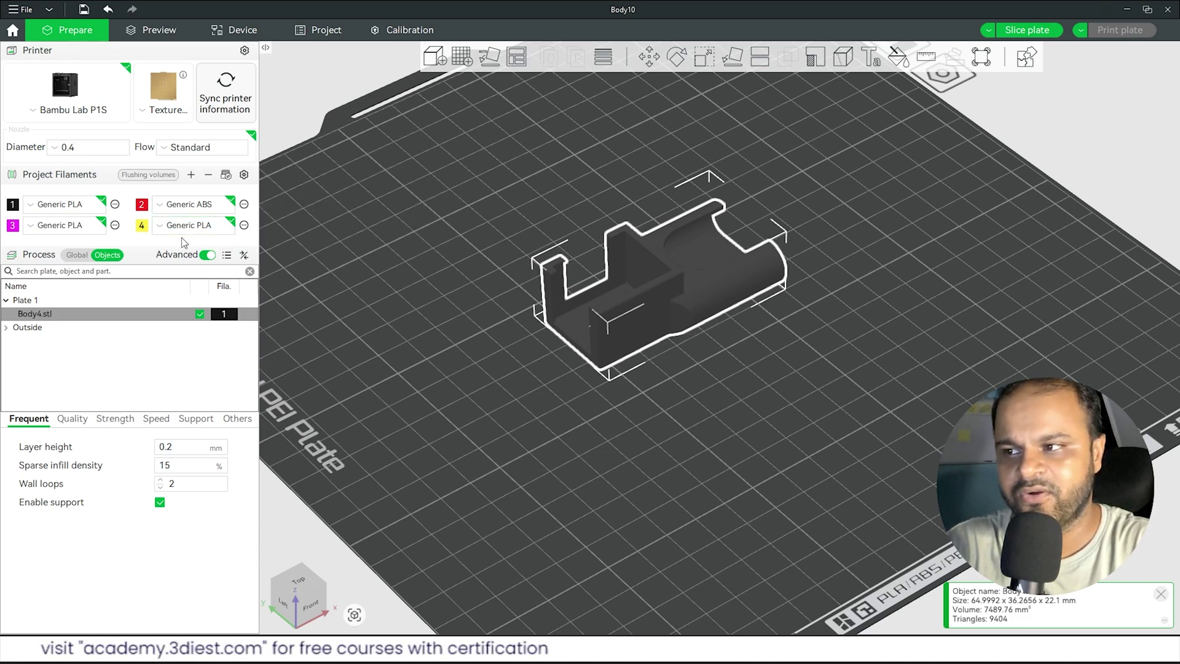
Step: Change Body4.stl's filament to 2 Generic ABS and deselect the bracket
{"action": "right_click", "coordinate": [113, 317]}
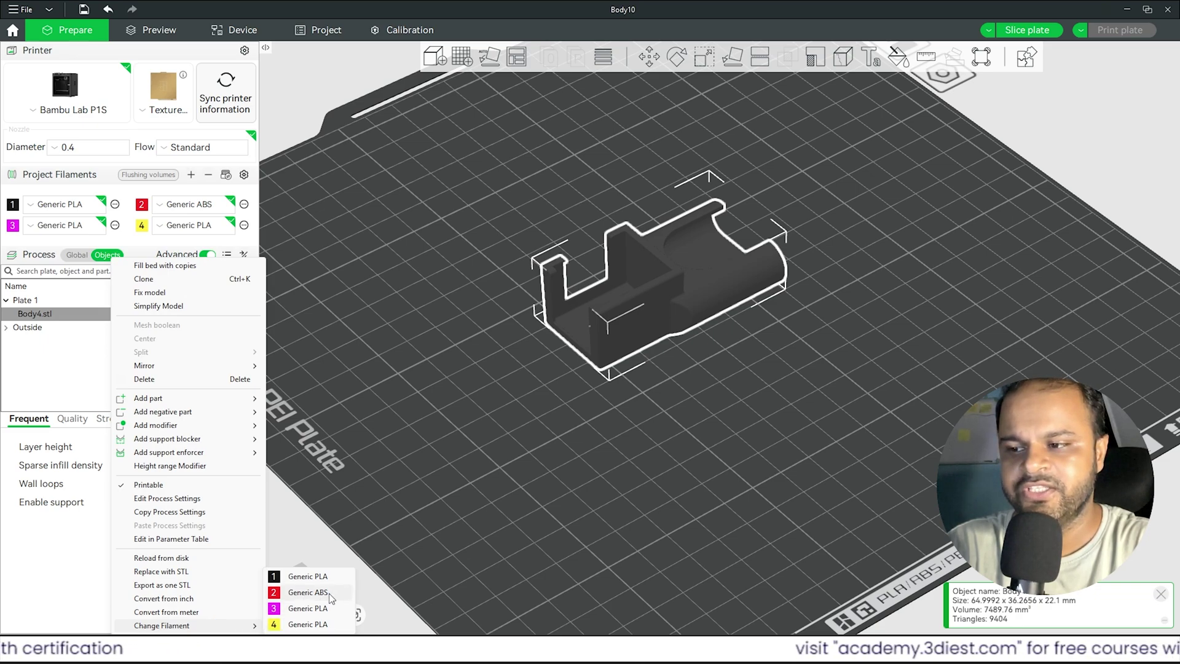
{"action": "left_click", "coordinate": [298, 594]}
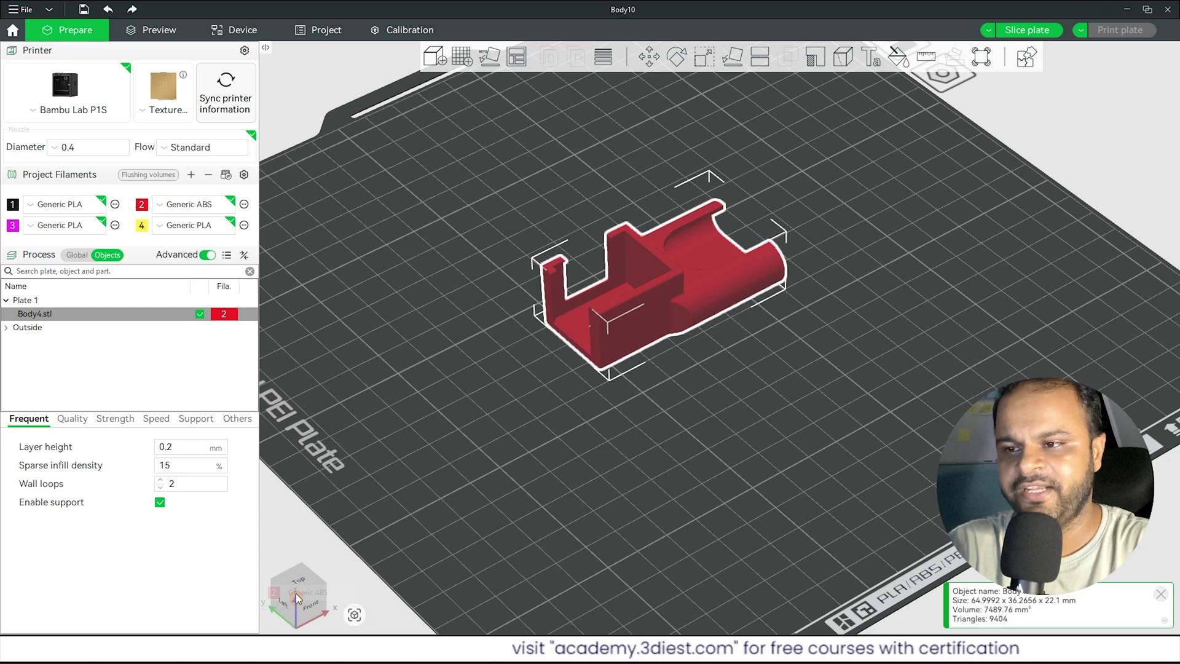
{"action": "left_click", "coordinate": [515, 478]}
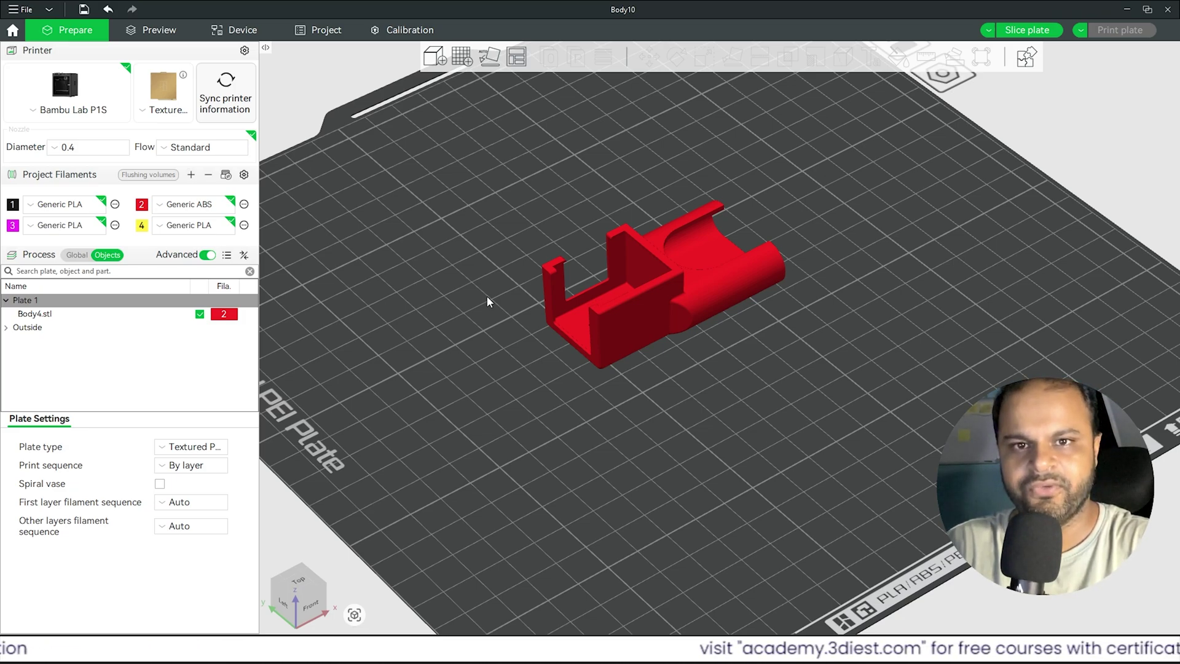
Step: Check the bracket in Front and default views, then show the global 0.20mm Standard settings
{"action": "left_click_drag", "start_coordinate": [487, 296], "coordinate": [651, 359]}
{"action": "key", "text": "3"}
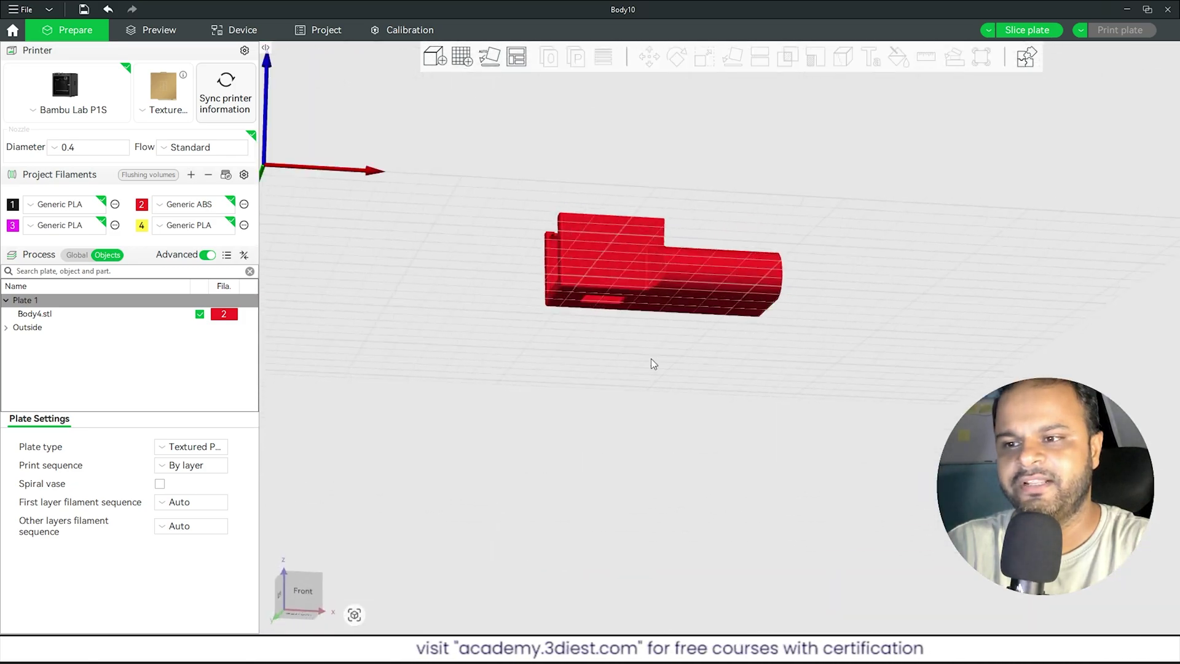
{"action": "key", "text": "0"}
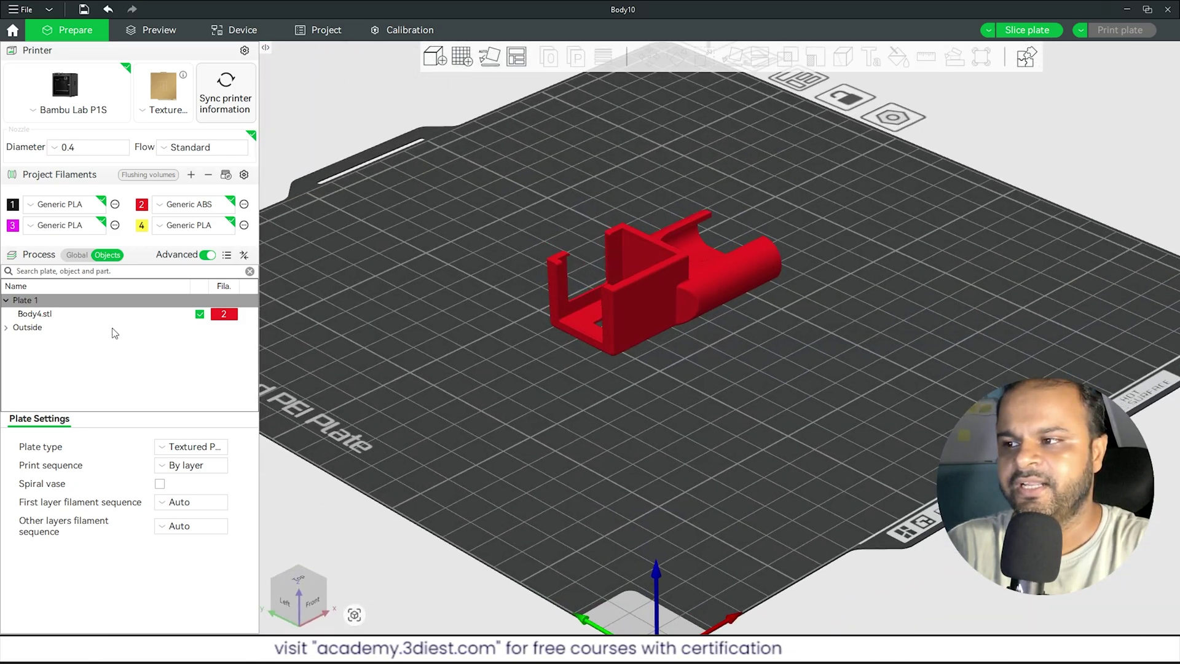
{"action": "left_click", "coordinate": [77, 254]}
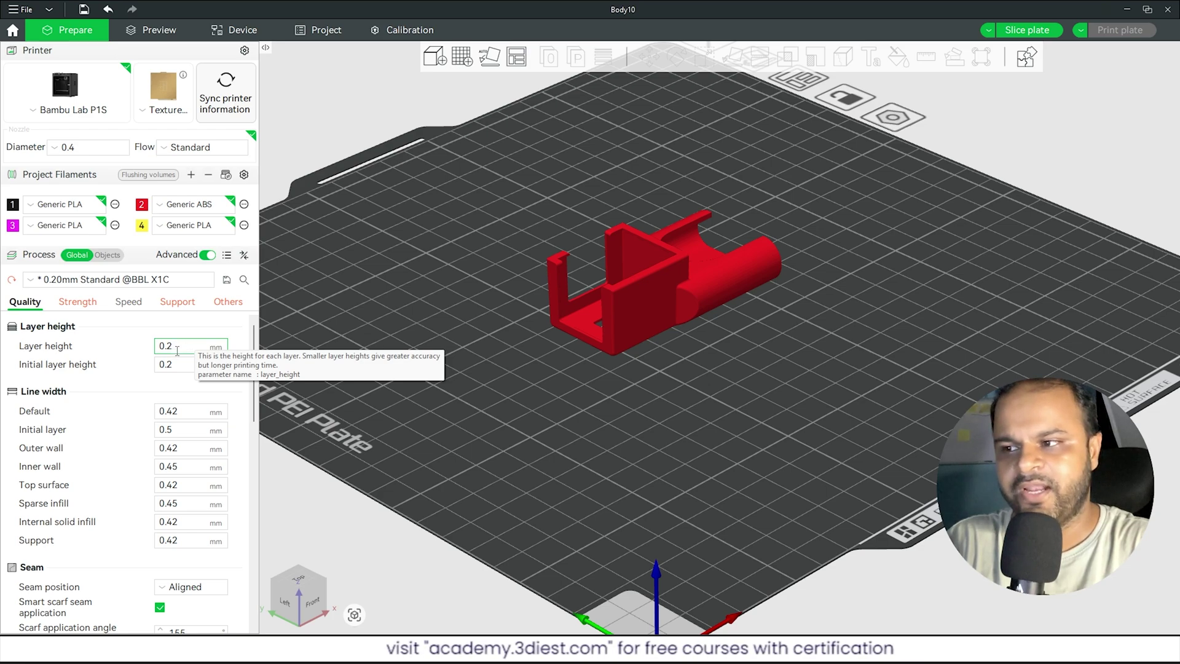
{"action": "left_click", "coordinate": [36, 281]}
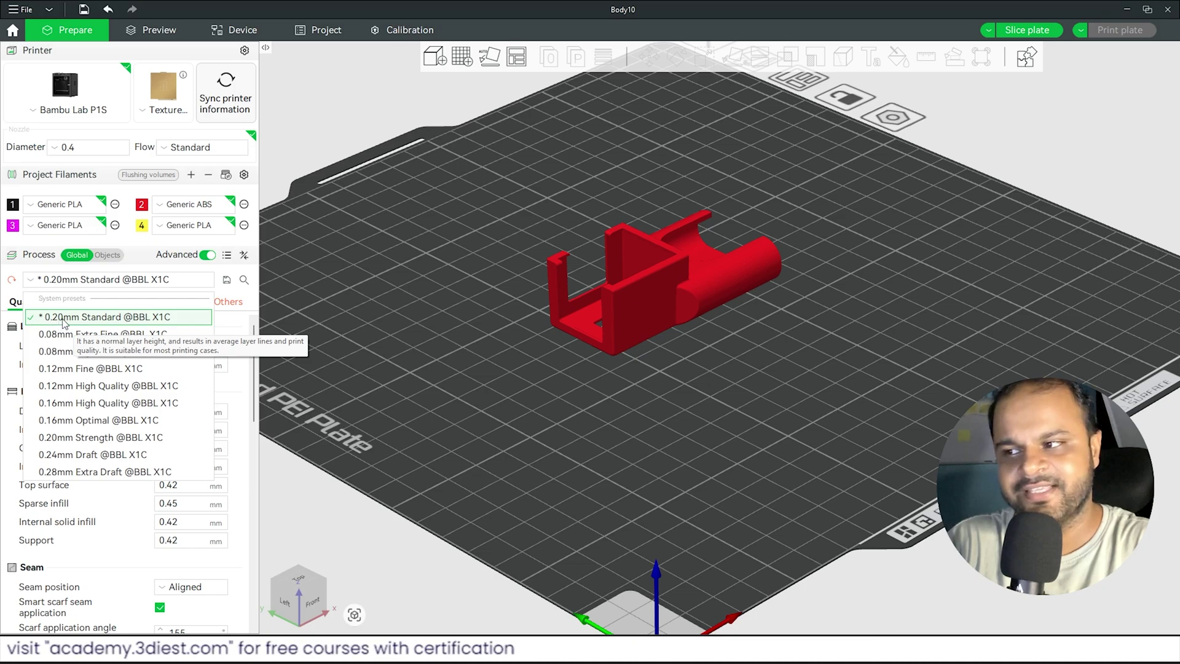
{"action": "left_click", "coordinate": [123, 281]}
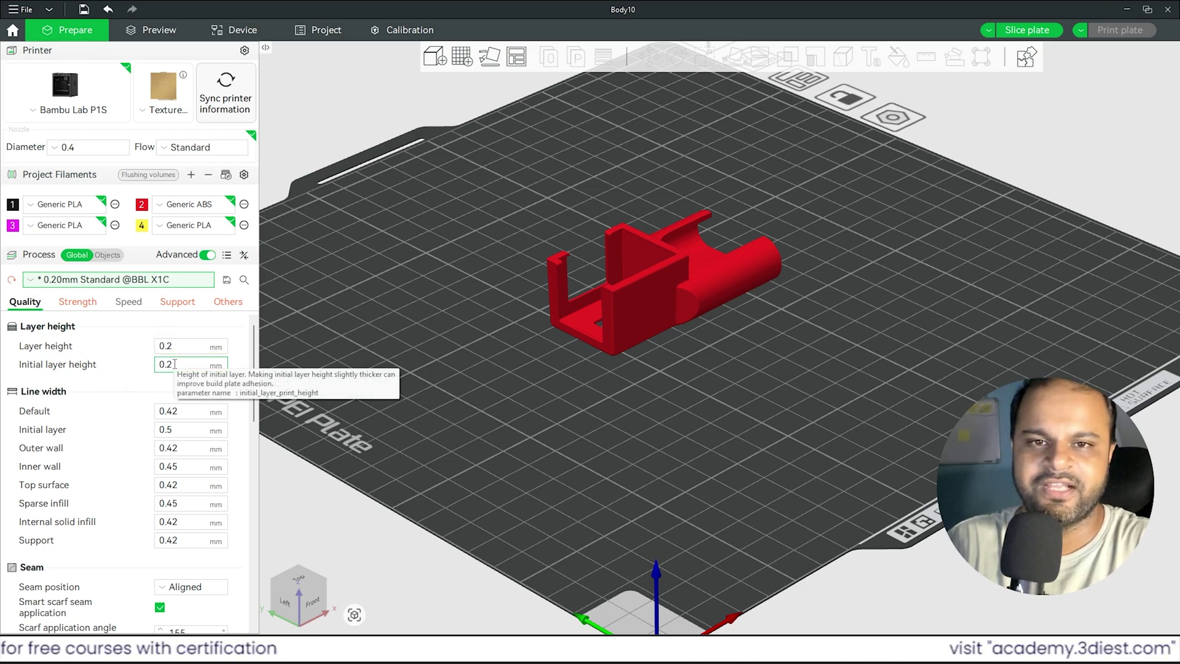
{"action": "scroll", "coordinate": [120, 391], "scroll_direction": "down", "scroll_amount": 3}
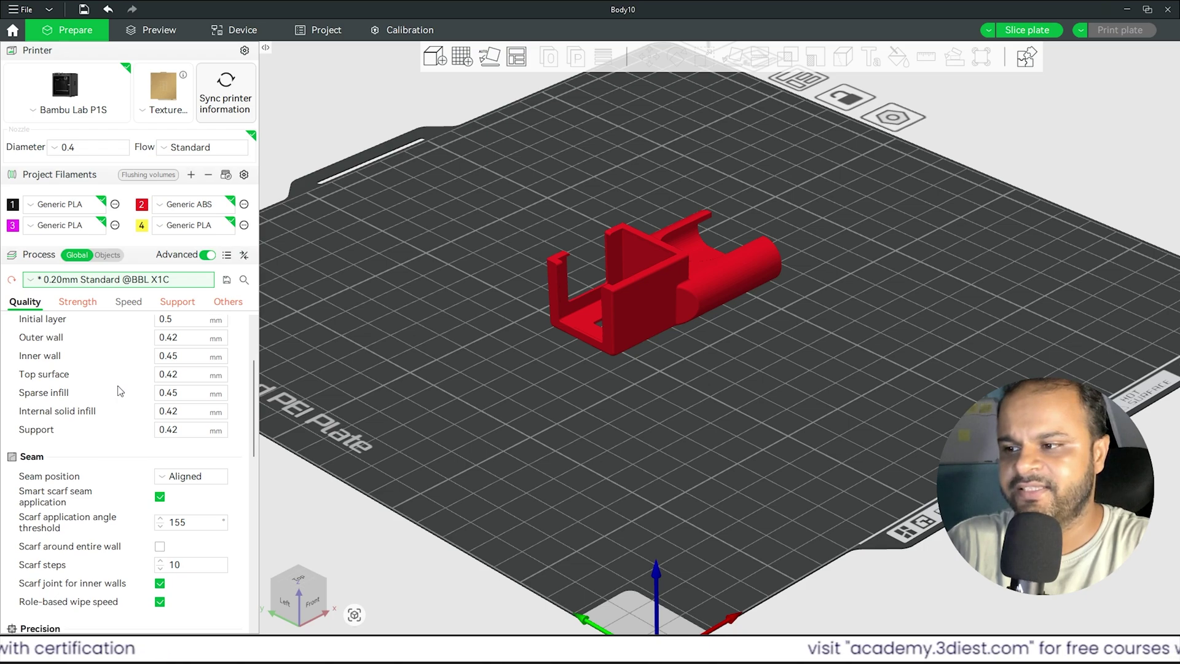
{"action": "scroll", "coordinate": [120, 391], "scroll_direction": "down", "scroll_amount": 3}
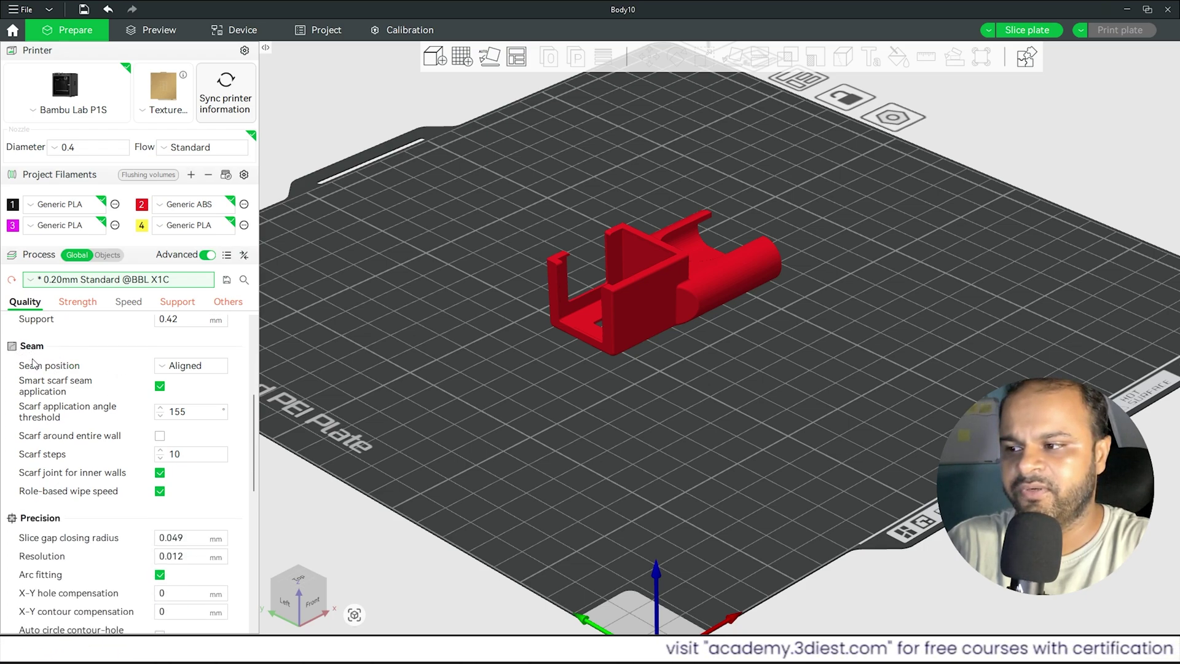
{"action": "scroll", "coordinate": [111, 424], "scroll_direction": "down", "scroll_amount": 8}
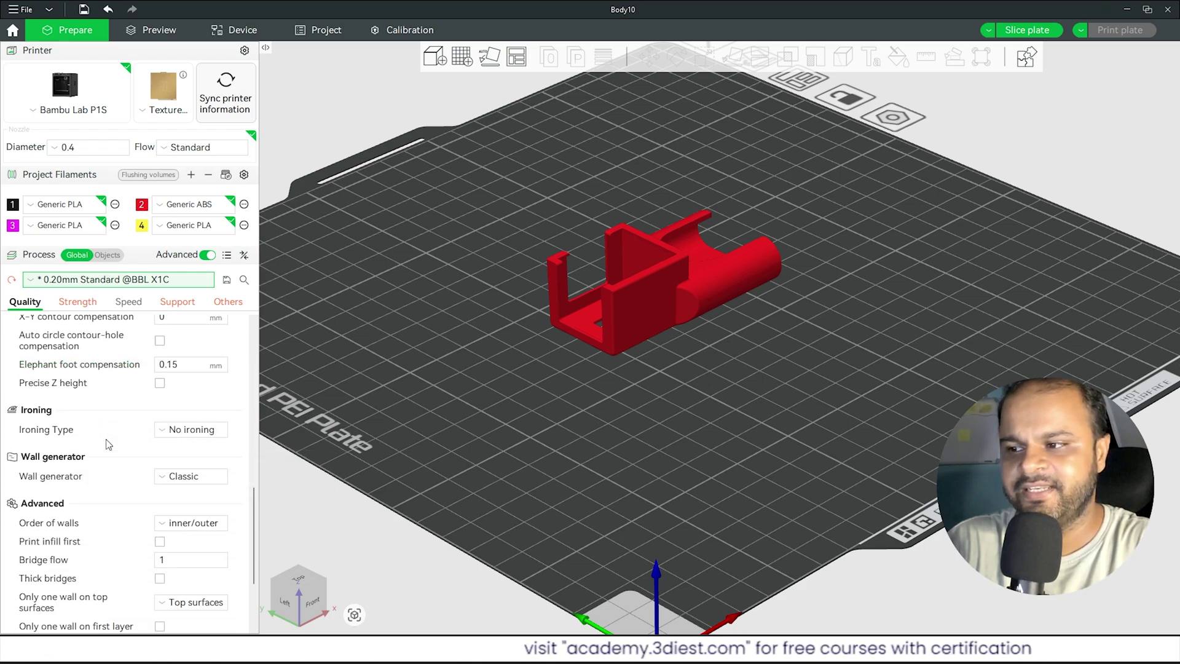
{"action": "scroll", "coordinate": [108, 443], "scroll_direction": "down", "scroll_amount": 3}
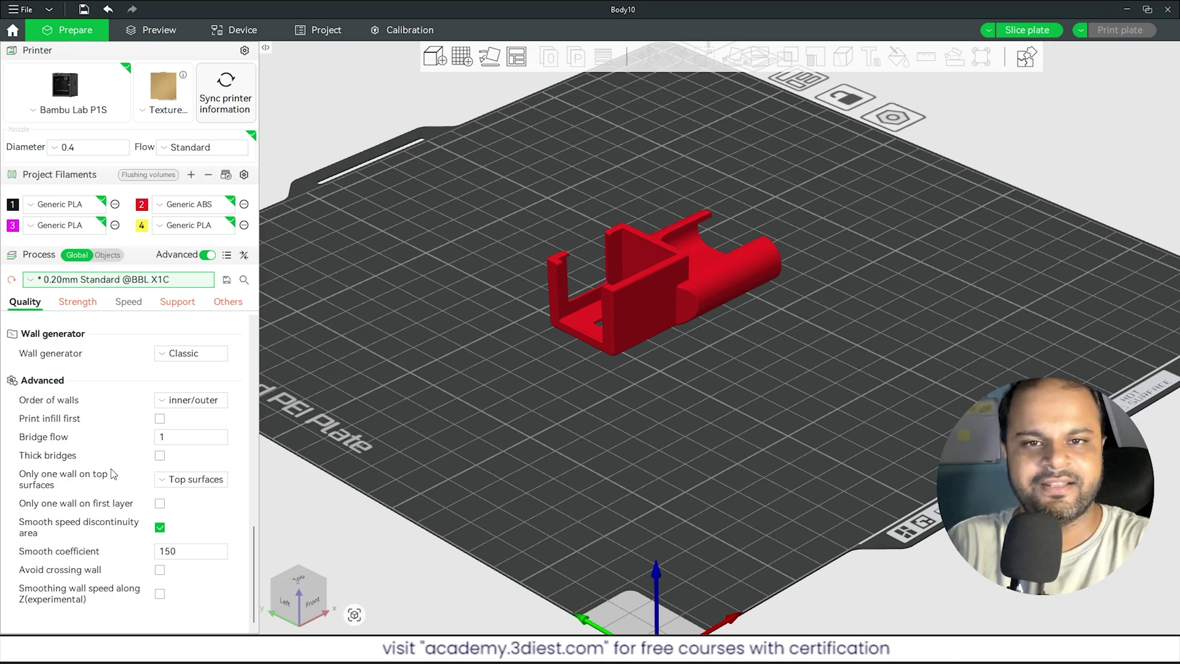
{"action": "scroll", "coordinate": [113, 474], "scroll_direction": "up", "scroll_amount": 13}
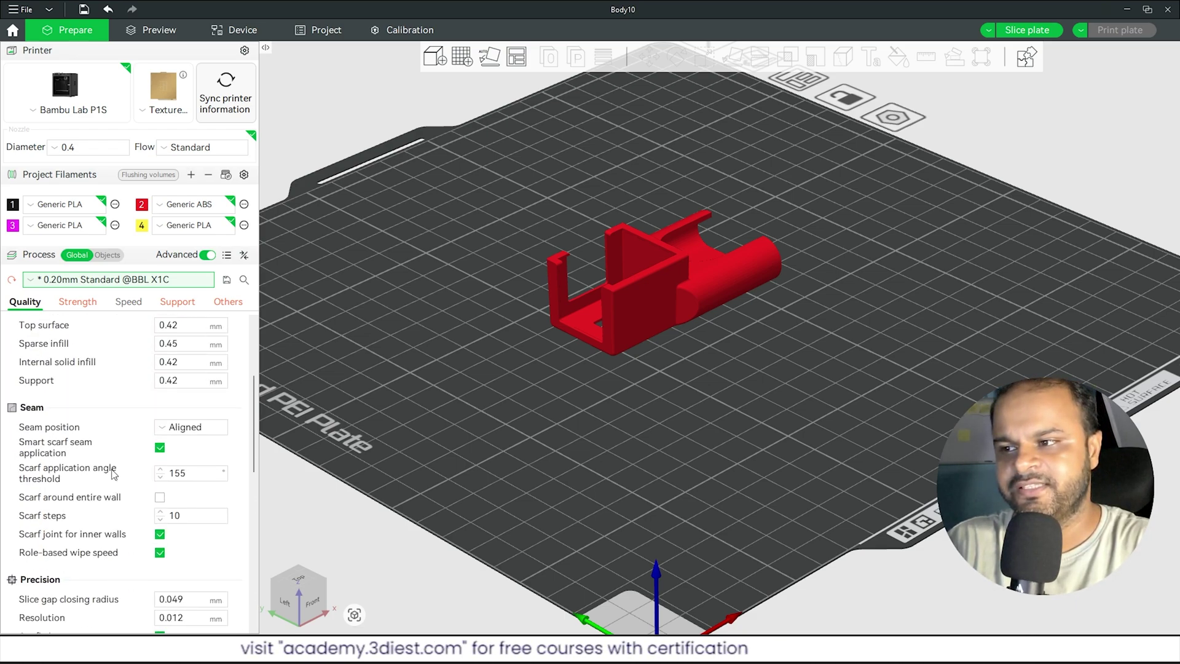
{"action": "scroll", "coordinate": [113, 474], "scroll_direction": "up", "scroll_amount": 4}
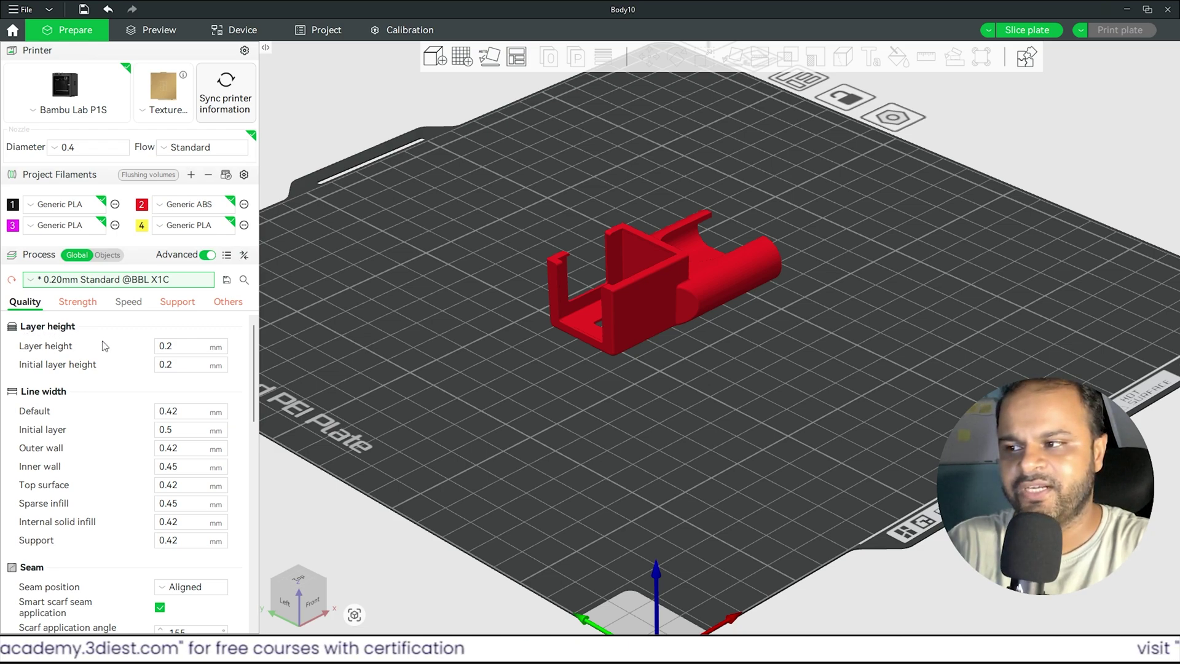
Step: In the Strength settings, change sparse infill density from 15% to 35%
{"action": "left_click", "coordinate": [78, 303]}
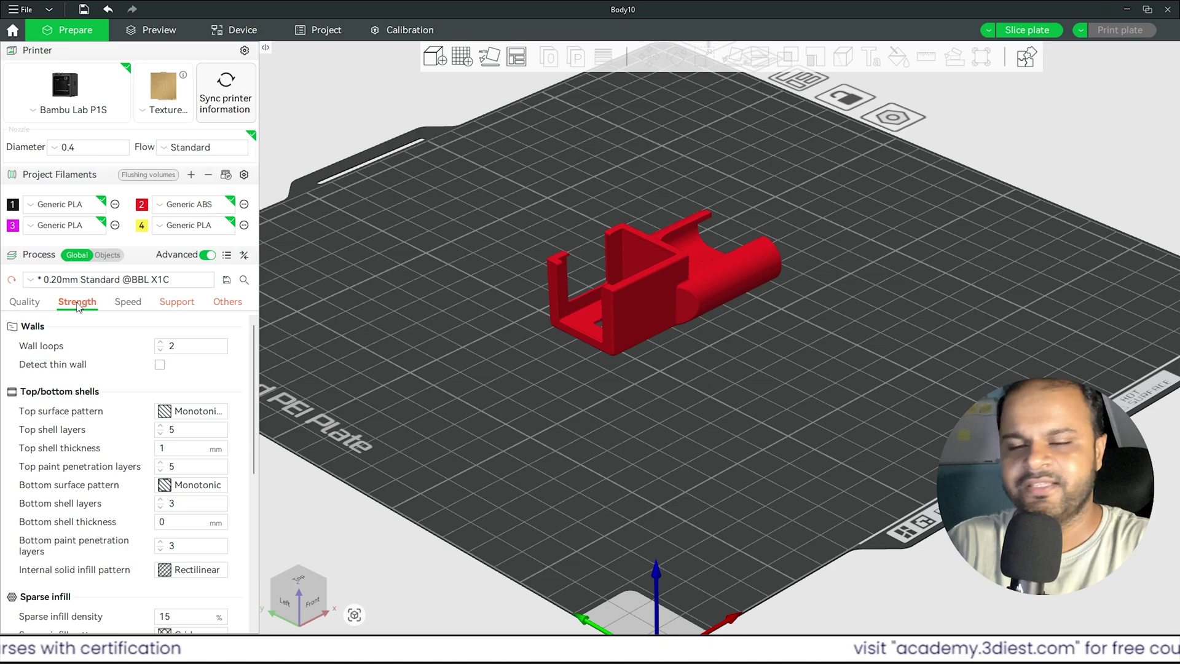
{"action": "left_click_drag", "start_coordinate": [254, 422], "coordinate": [254, 509]}
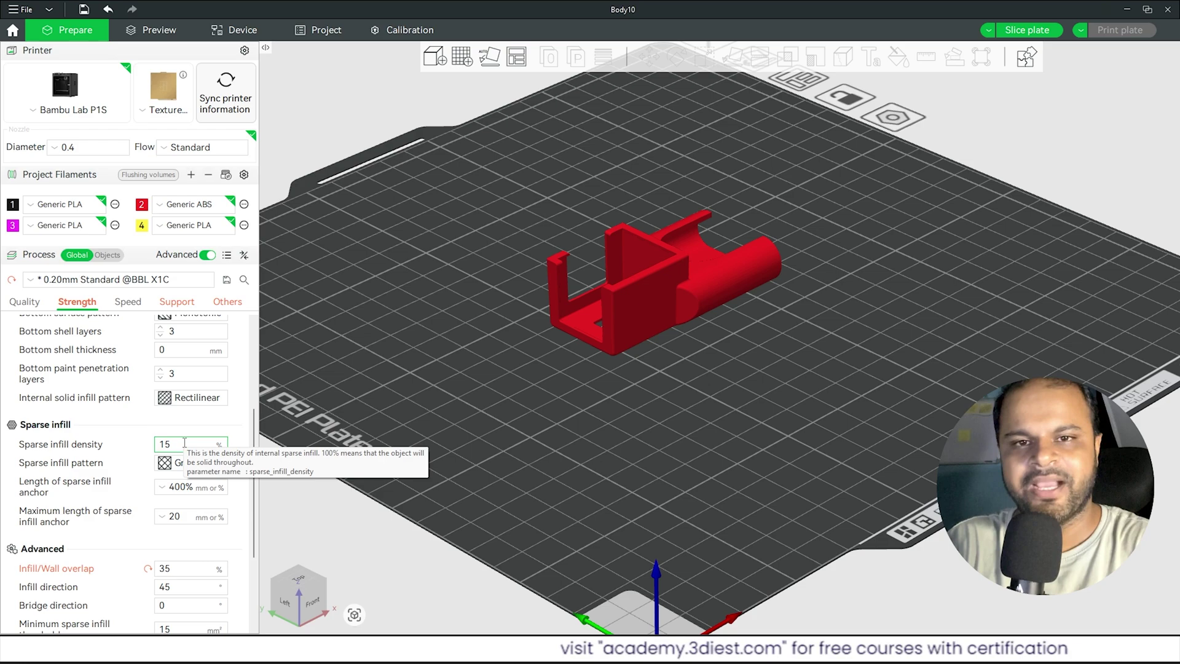
{"action": "left_click_drag", "start_coordinate": [184, 443], "coordinate": [154, 446]}
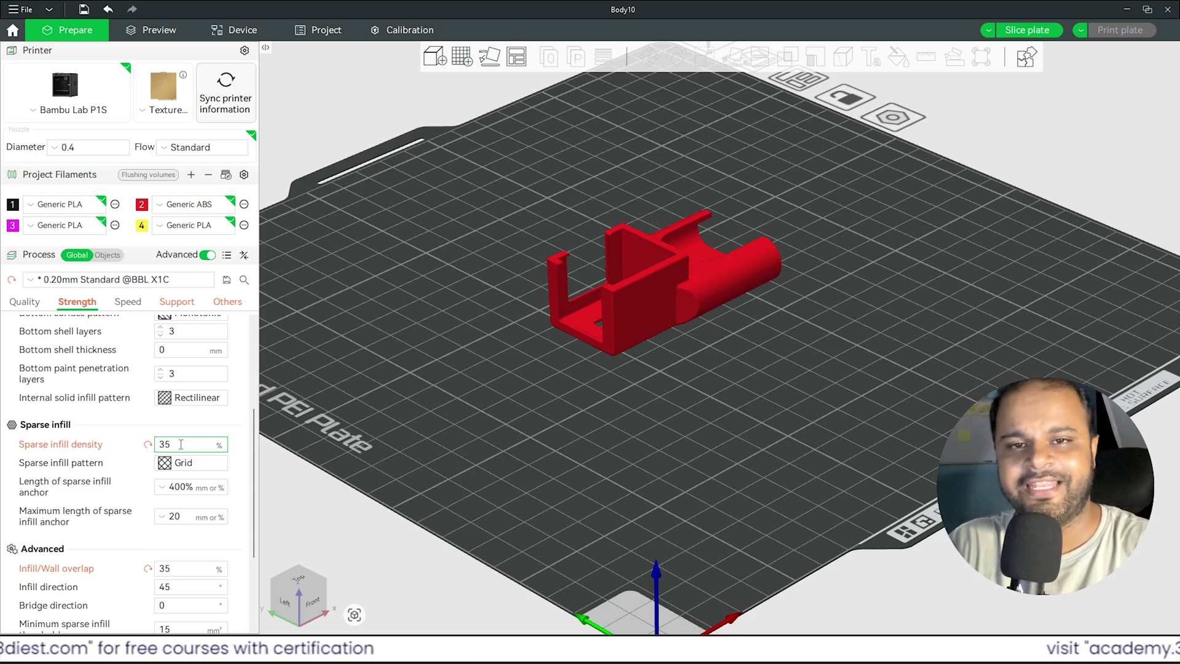
{"action": "left_click_drag", "start_coordinate": [430, 409], "coordinate": [552, 392]}
{"action": "scroll", "coordinate": [633, 343], "scroll_direction": "up", "scroll_amount": 5}
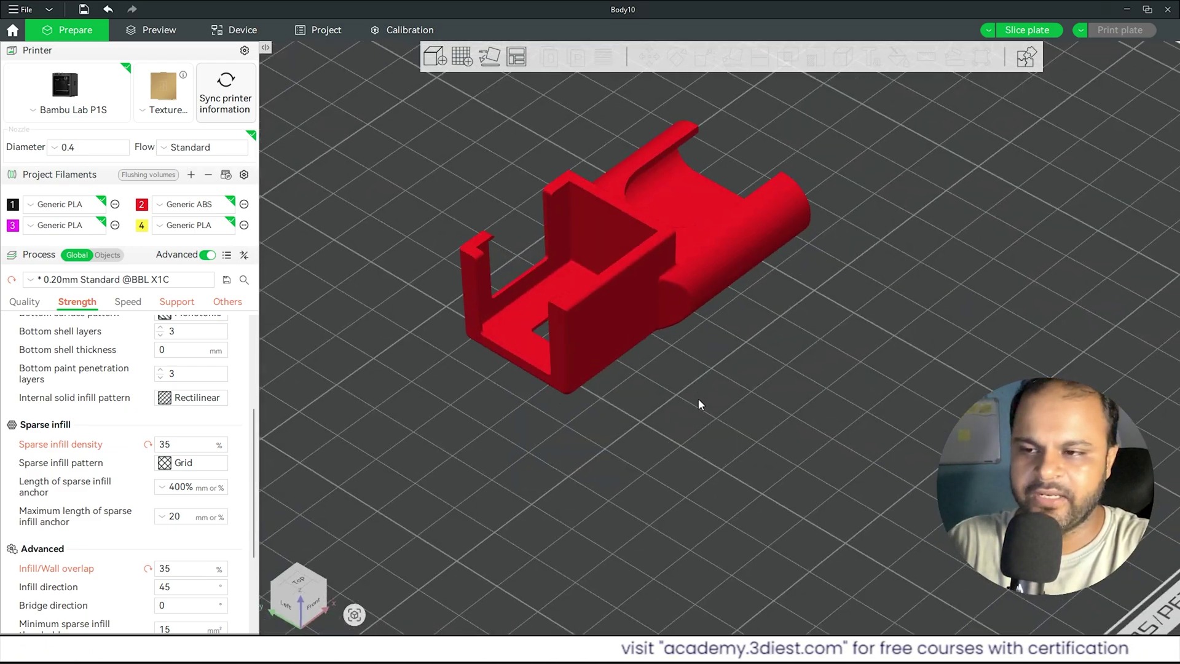
{"action": "mouse_move", "coordinate": [698, 398]}
{"action": "left_mouse_down"}
{"action": "mouse_move", "coordinate": [669, 396]}
{"action": "mouse_move", "coordinate": [703, 397]}
{"action": "left_mouse_up"}
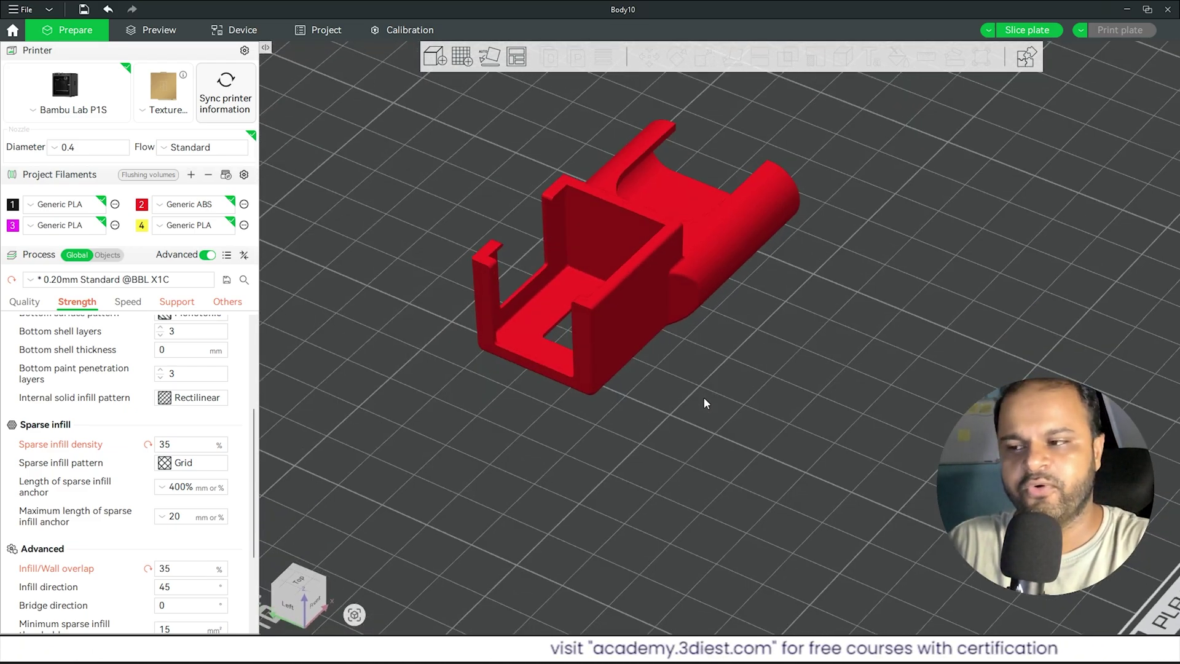
{"action": "double_click", "coordinate": [165, 444]}
{"action": "type", "text": "100"}
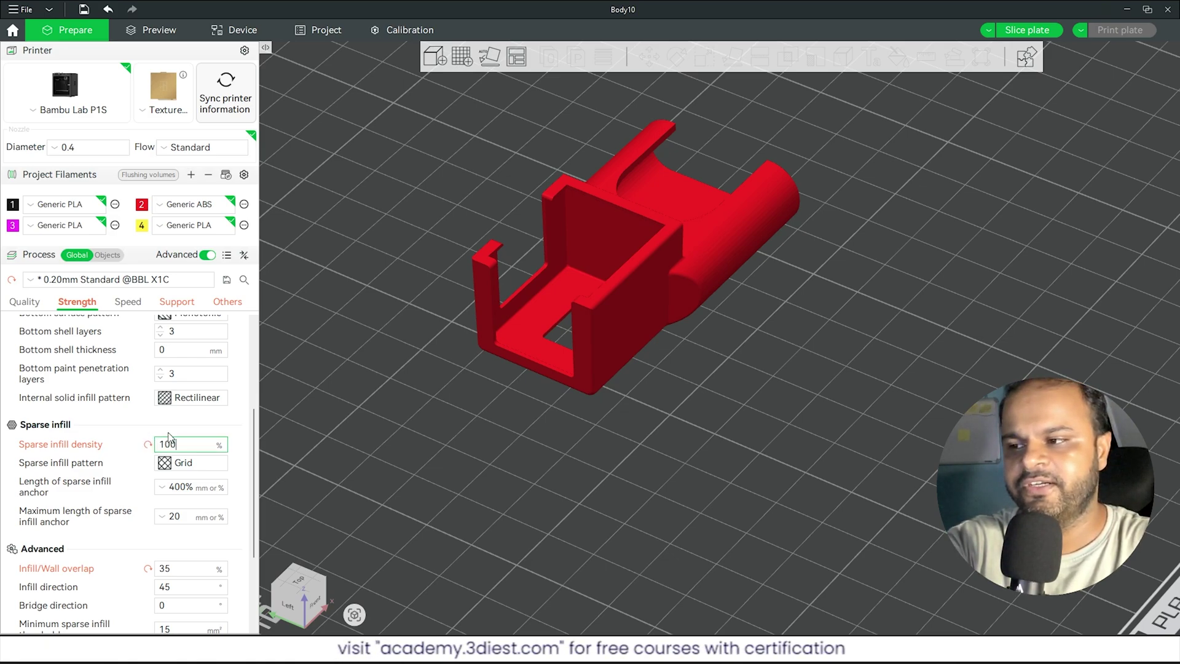
{"action": "key", "text": "Return"}
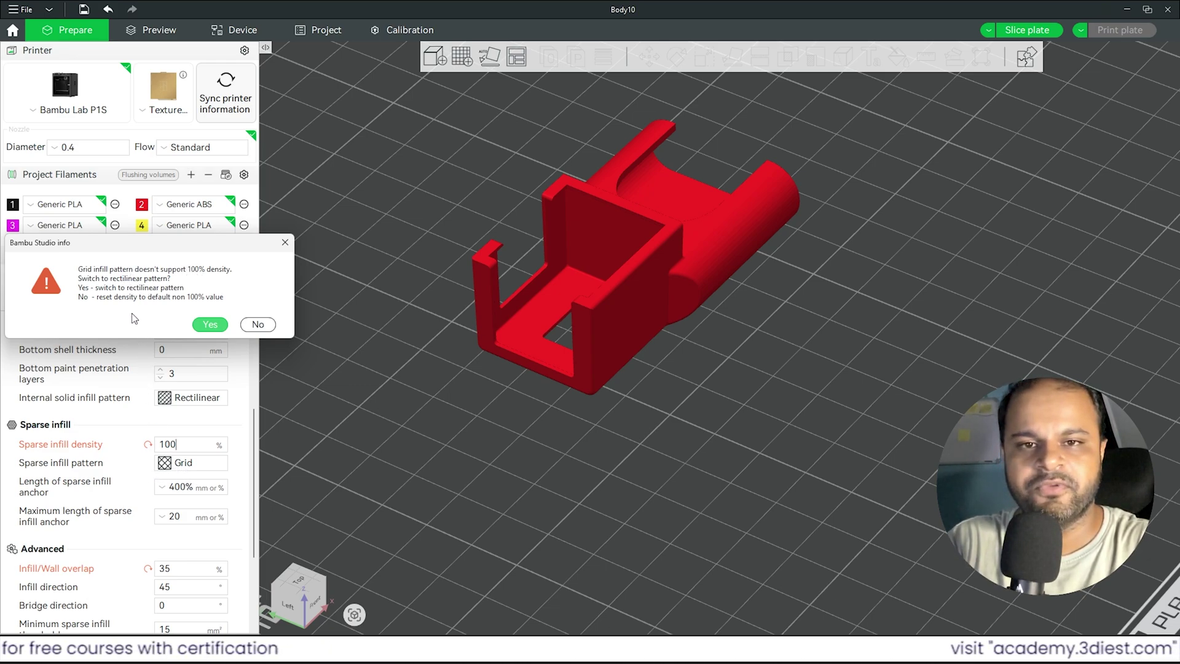
{"action": "left_click", "coordinate": [209, 324]}
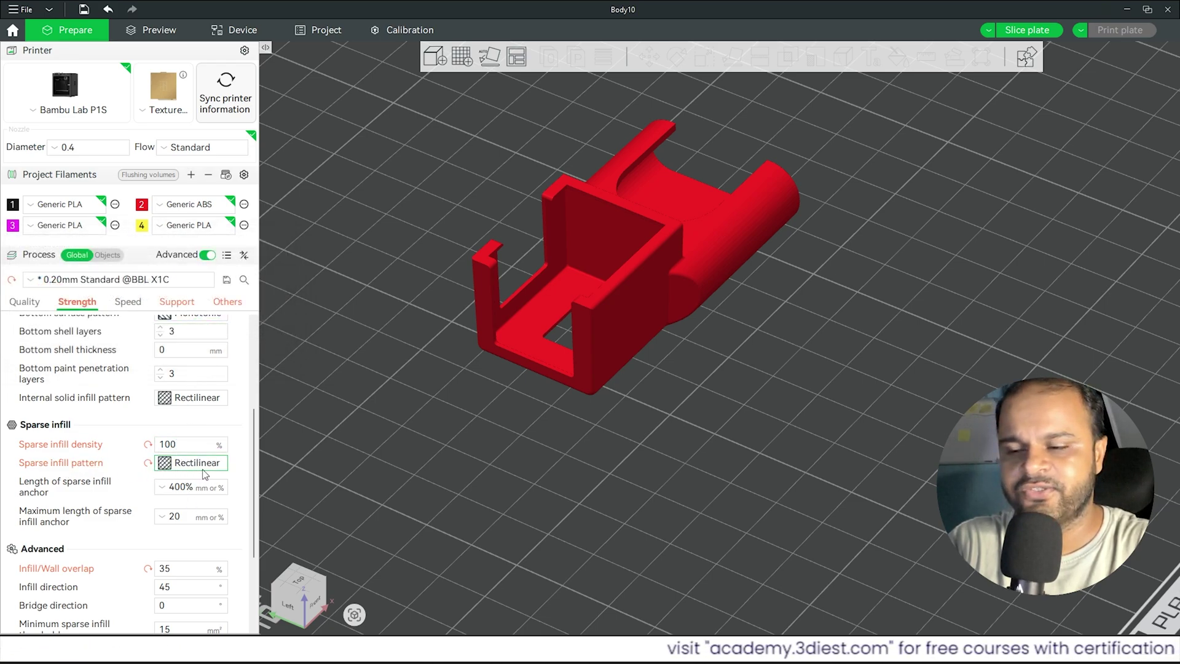
{"action": "double_click", "coordinate": [183, 444]}
{"action": "type", "text": "35"}
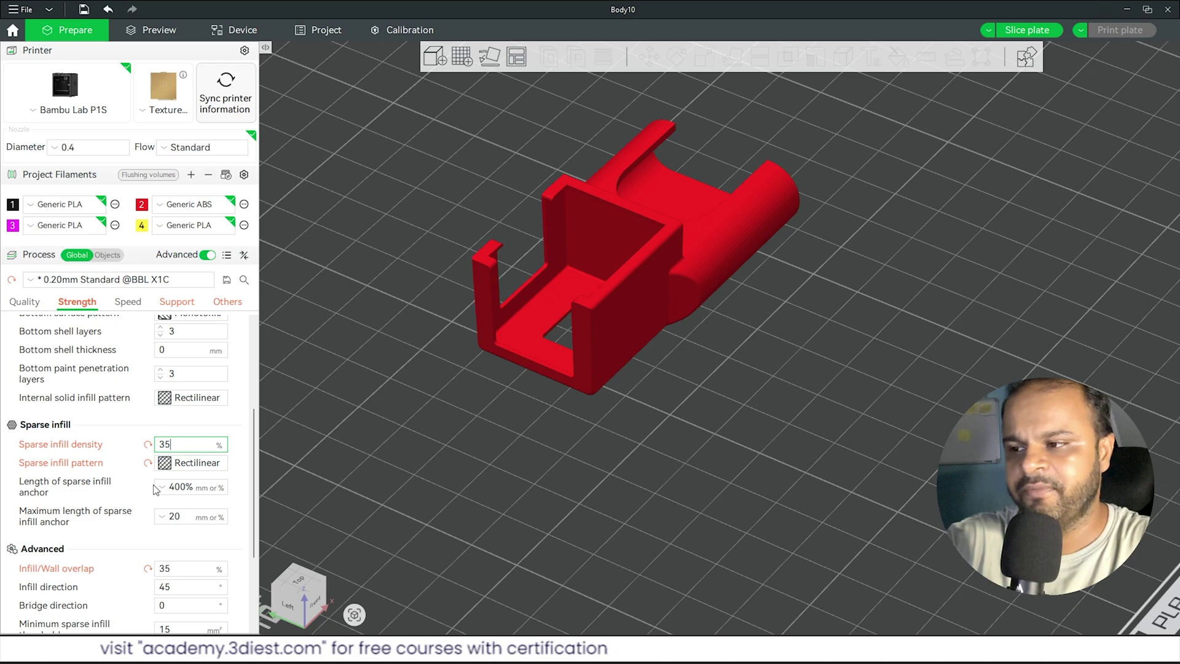
{"action": "left_click", "coordinate": [192, 462]}
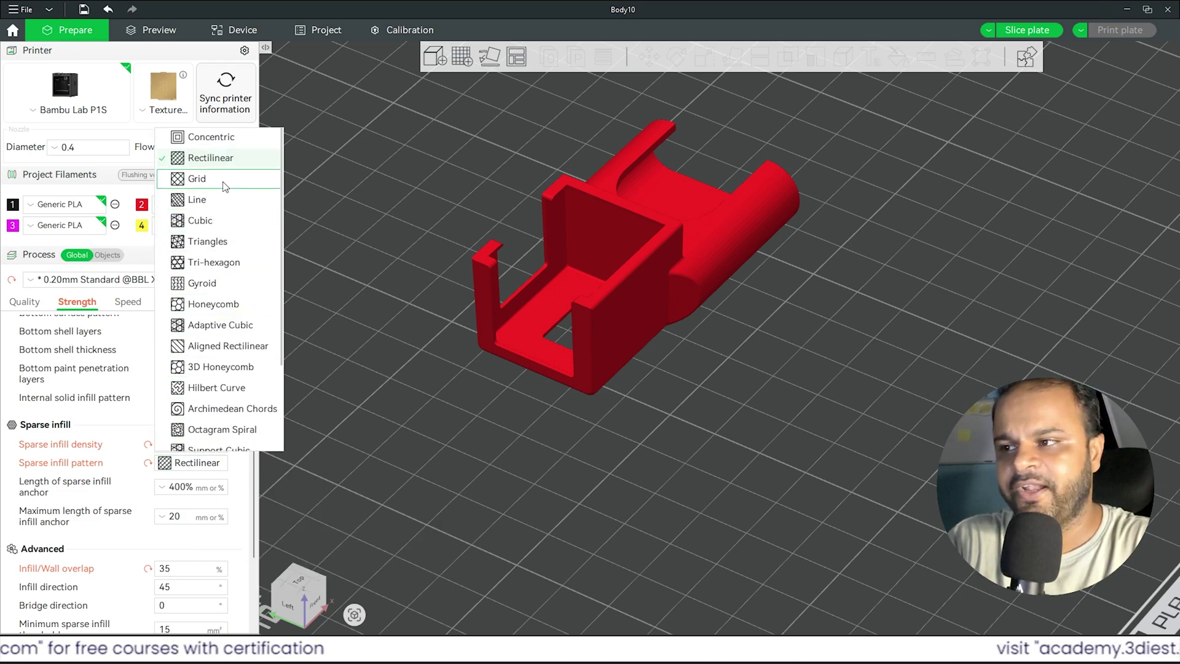
{"action": "left_click", "coordinate": [199, 178]}
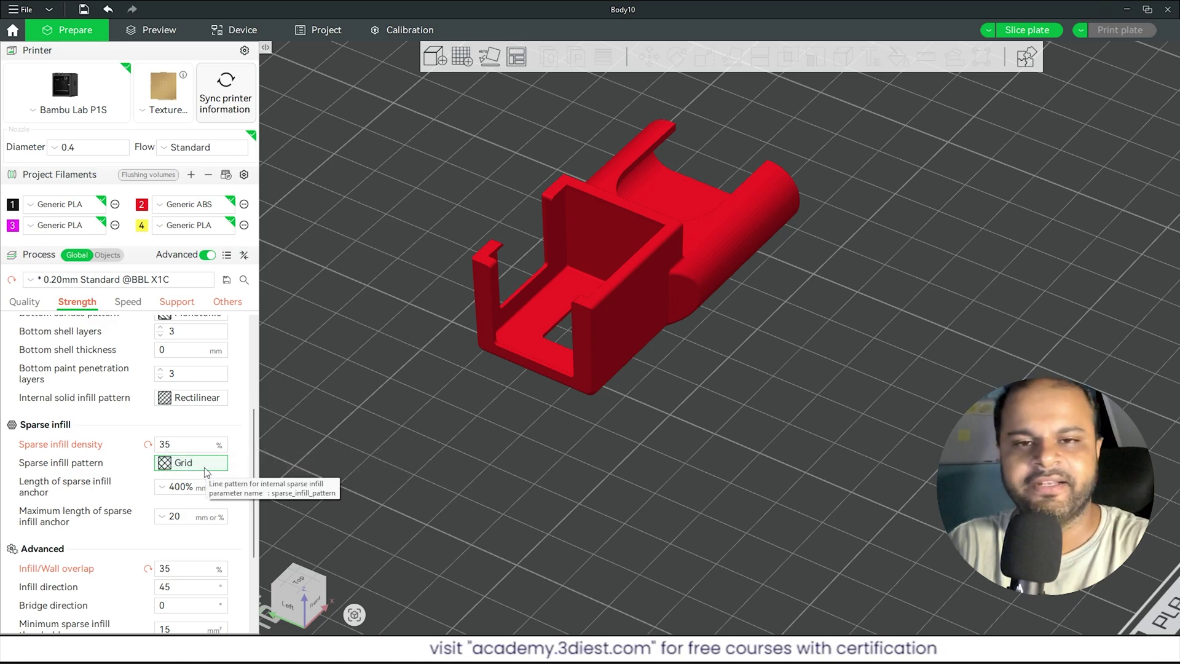
Step: Show the Speed settings: 50 mm/s initial layer, 200 mm/s outer wall, 270 mm/s sparse infill
{"action": "left_click", "coordinate": [127, 302]}
{"action": "scroll", "coordinate": [258, 416], "scroll_direction": "up", "scroll_amount": 2}
{"action": "scroll", "coordinate": [258, 416], "scroll_direction": "up", "scroll_amount": 3}
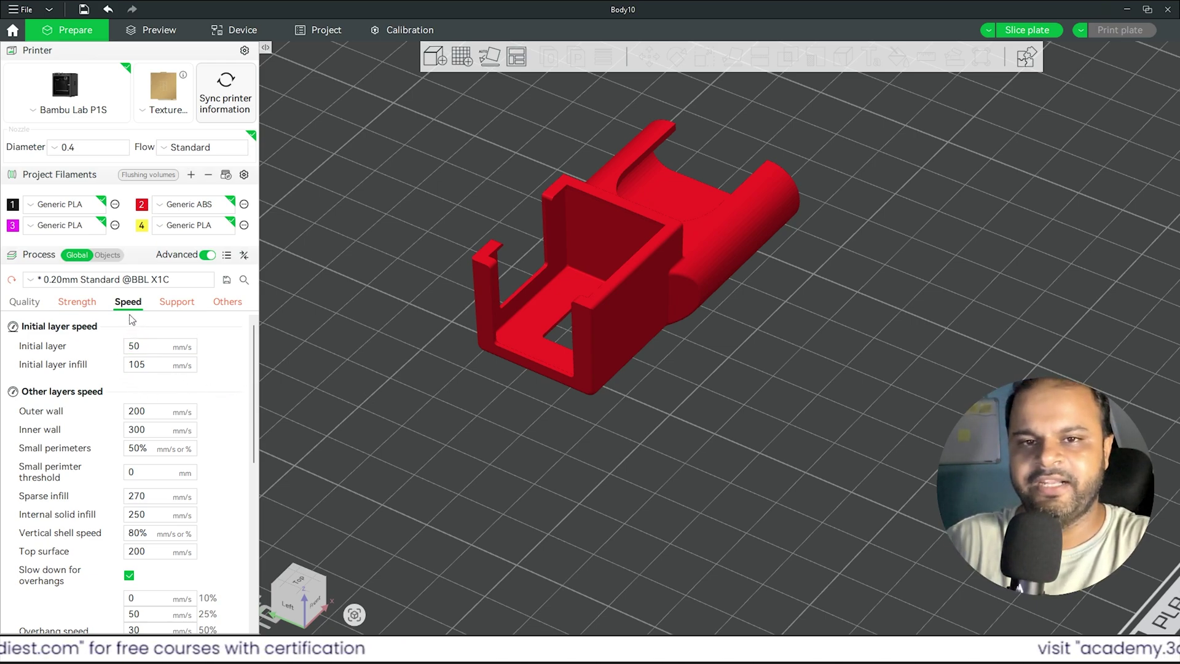
Step: Open the Support settings and view the bracket from the side and from above
{"action": "left_click", "coordinate": [177, 302]}
{"action": "left_click_drag", "start_coordinate": [586, 447], "coordinate": [745, 414]}
{"action": "scroll", "coordinate": [644, 219], "scroll_direction": "down", "scroll_amount": 2}
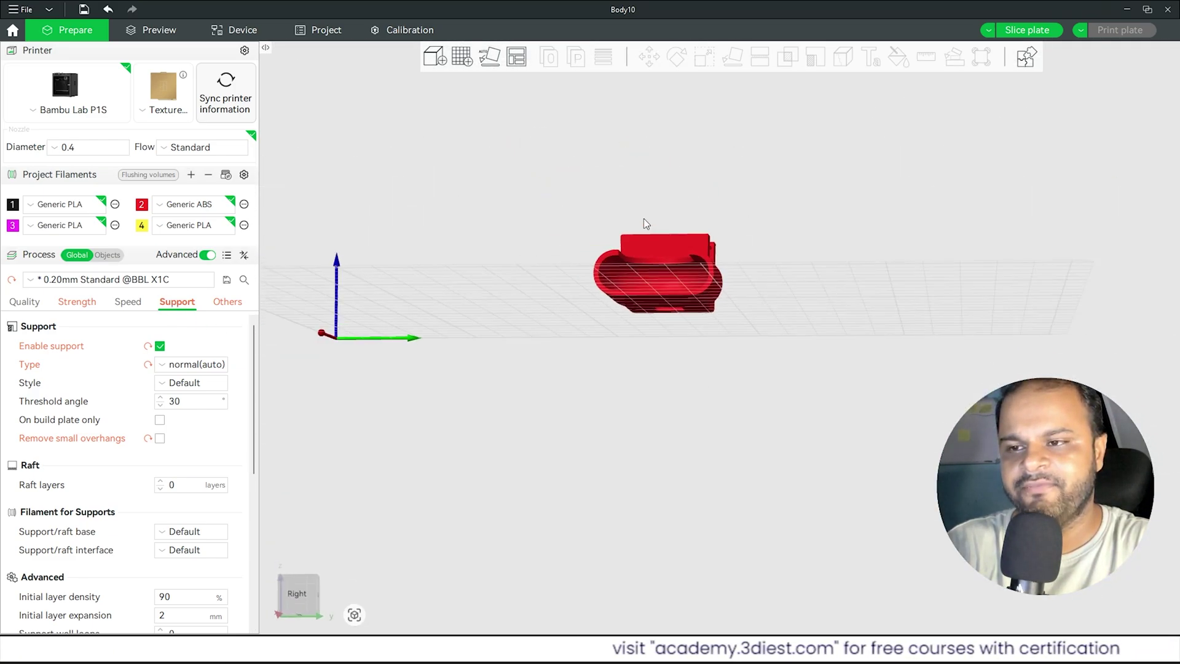
{"action": "scroll", "coordinate": [640, 235], "scroll_direction": "up", "scroll_amount": 5}
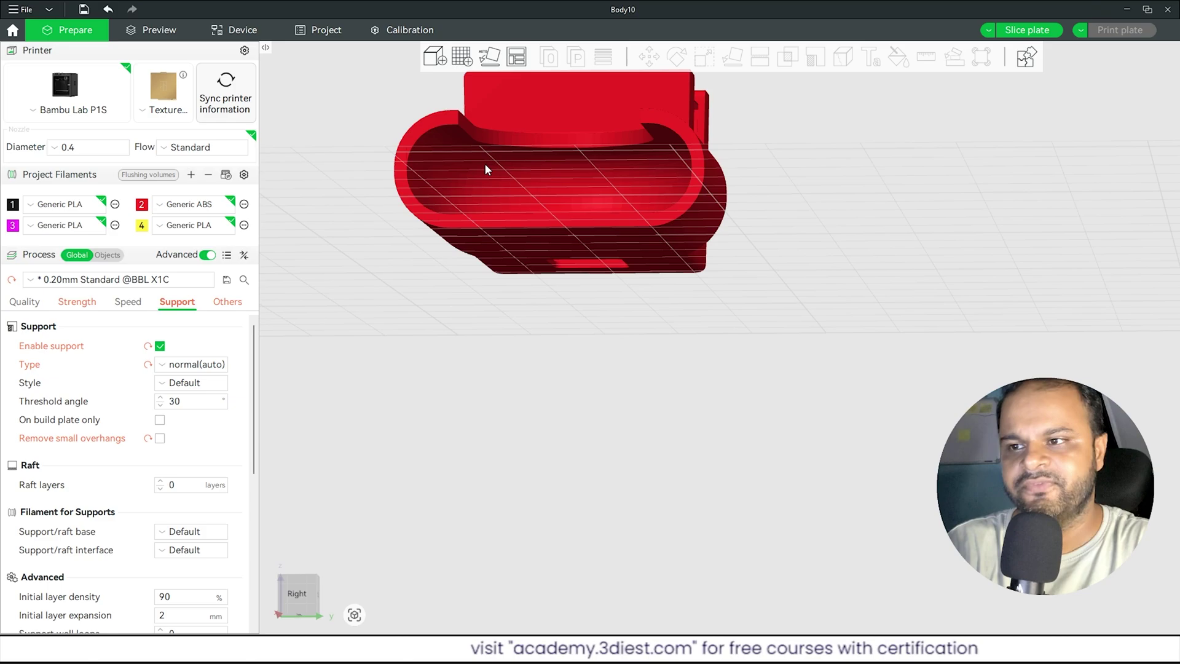
{"action": "left_click_drag", "start_coordinate": [645, 317], "coordinate": [672, 396]}
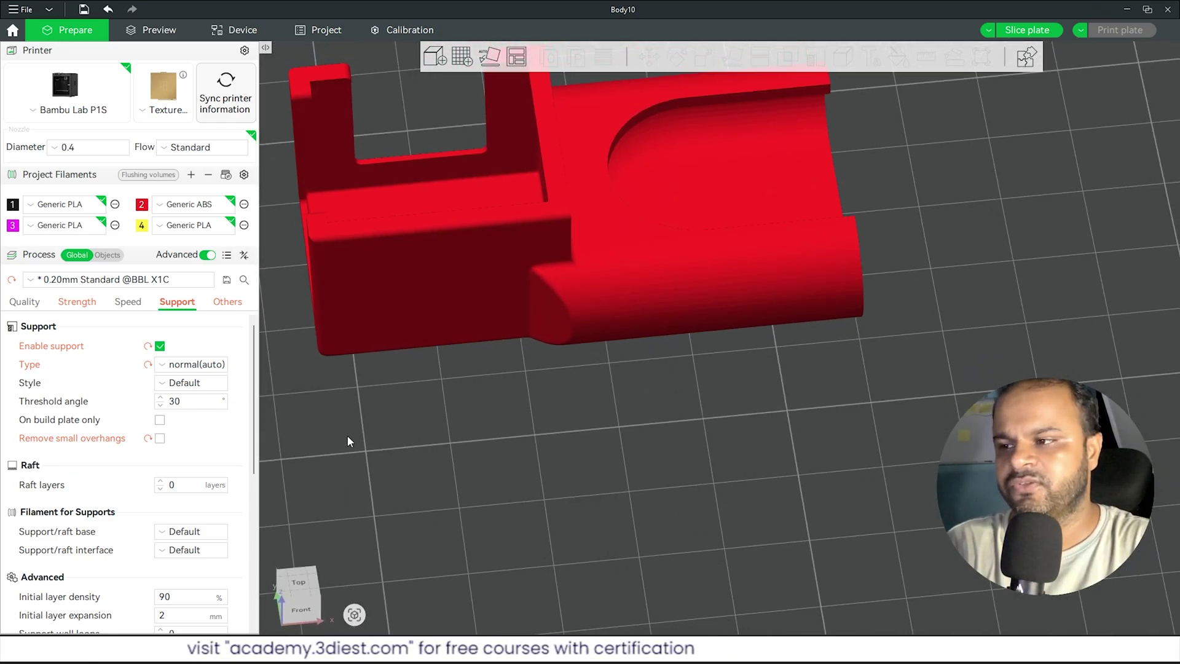
Step: Toggle Enable support off and back on, keeping the type normal(auto)
{"action": "left_click", "coordinate": [160, 347]}
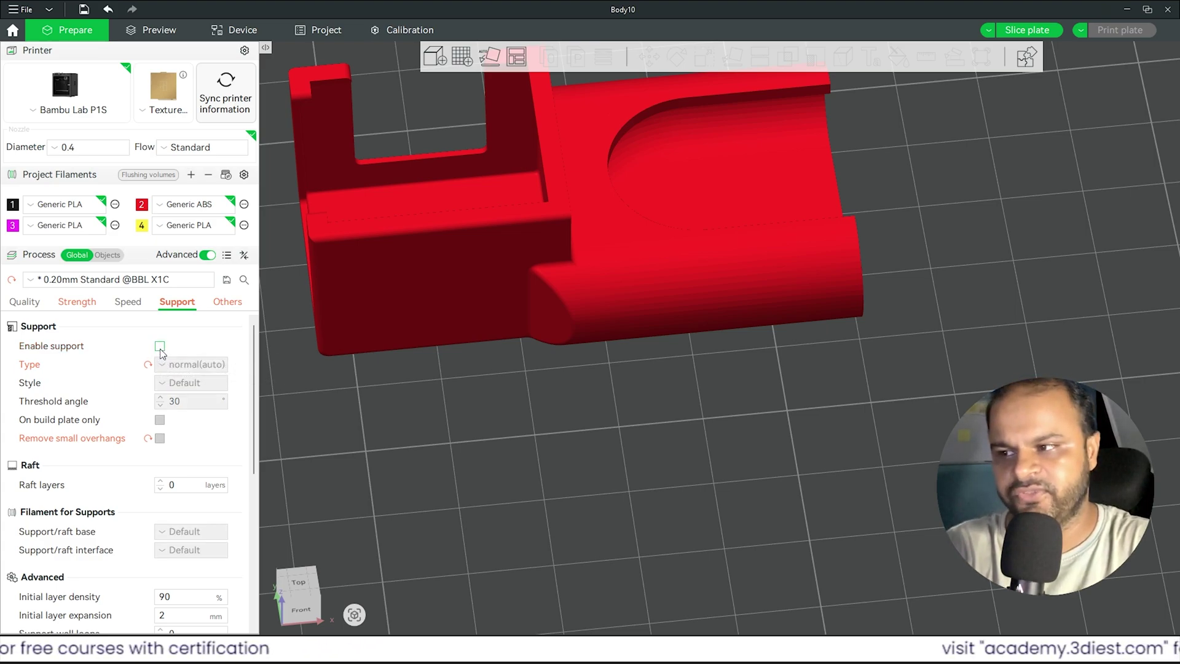
{"action": "left_click", "coordinate": [161, 346]}
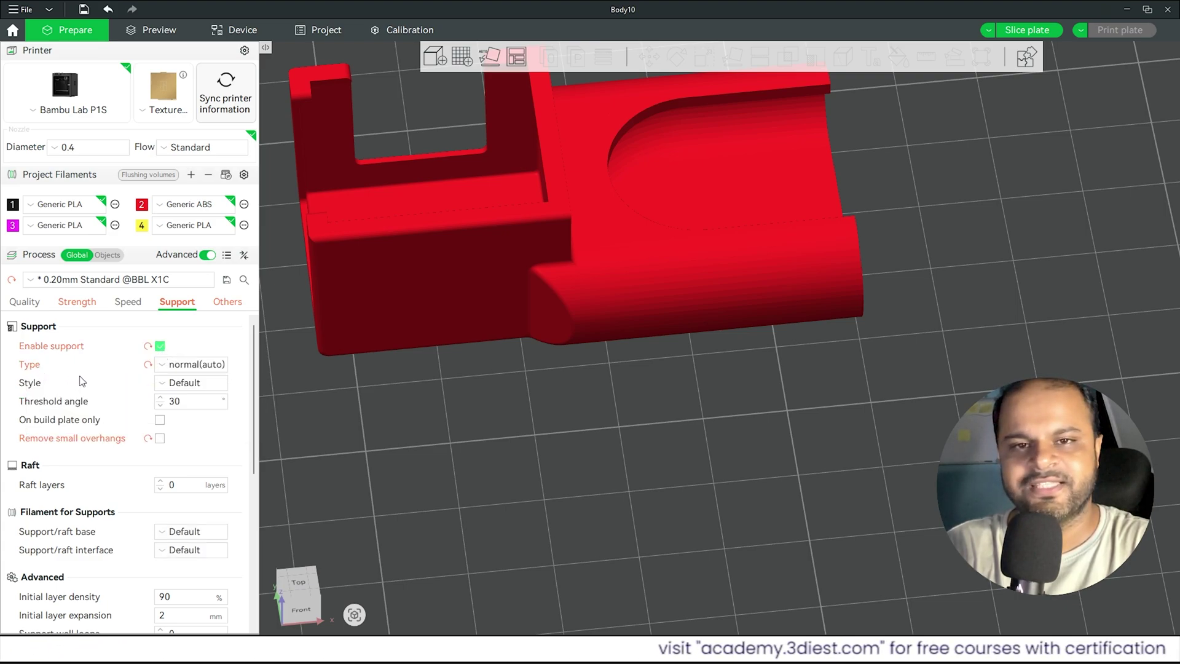
{"action": "left_click", "coordinate": [214, 369]}
{"action": "left_click", "coordinate": [195, 384]}
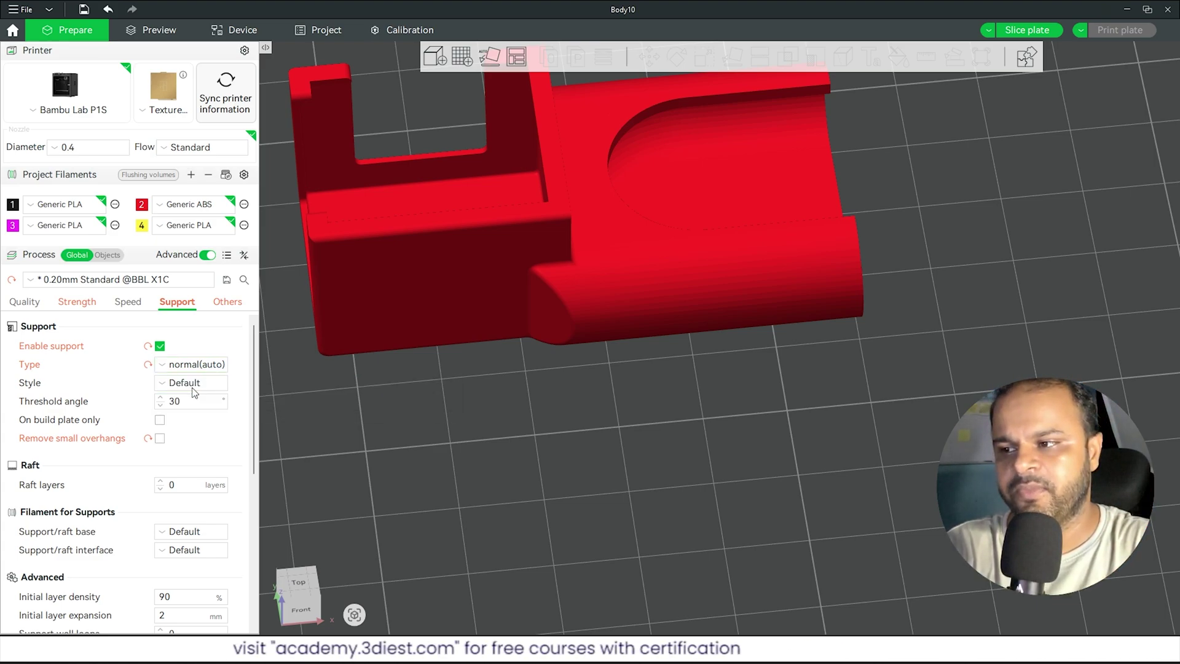
Step: Inspect the bracket from several angles and top view, leaving On build plate only unchecked
{"action": "left_click_drag", "start_coordinate": [676, 399], "coordinate": [588, 400]}
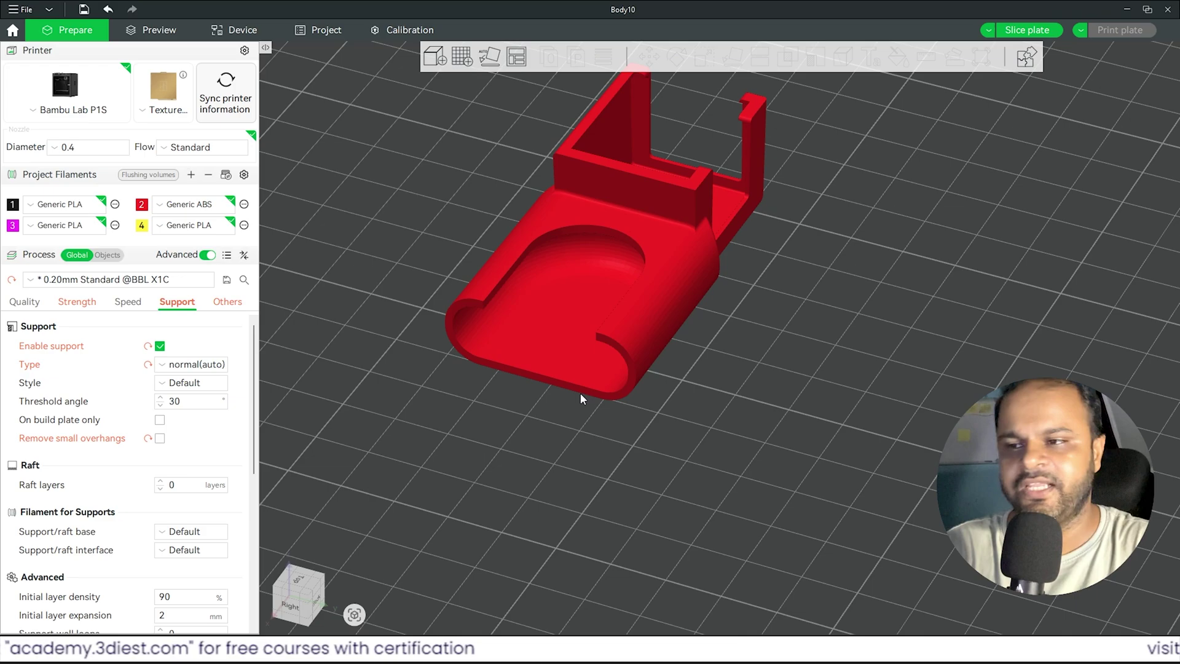
{"action": "mouse_move", "coordinate": [573, 468]}
{"action": "left_mouse_down"}
{"action": "mouse_move", "coordinate": [565, 442]}
{"action": "mouse_move", "coordinate": [573, 464]}
{"action": "left_mouse_up"}
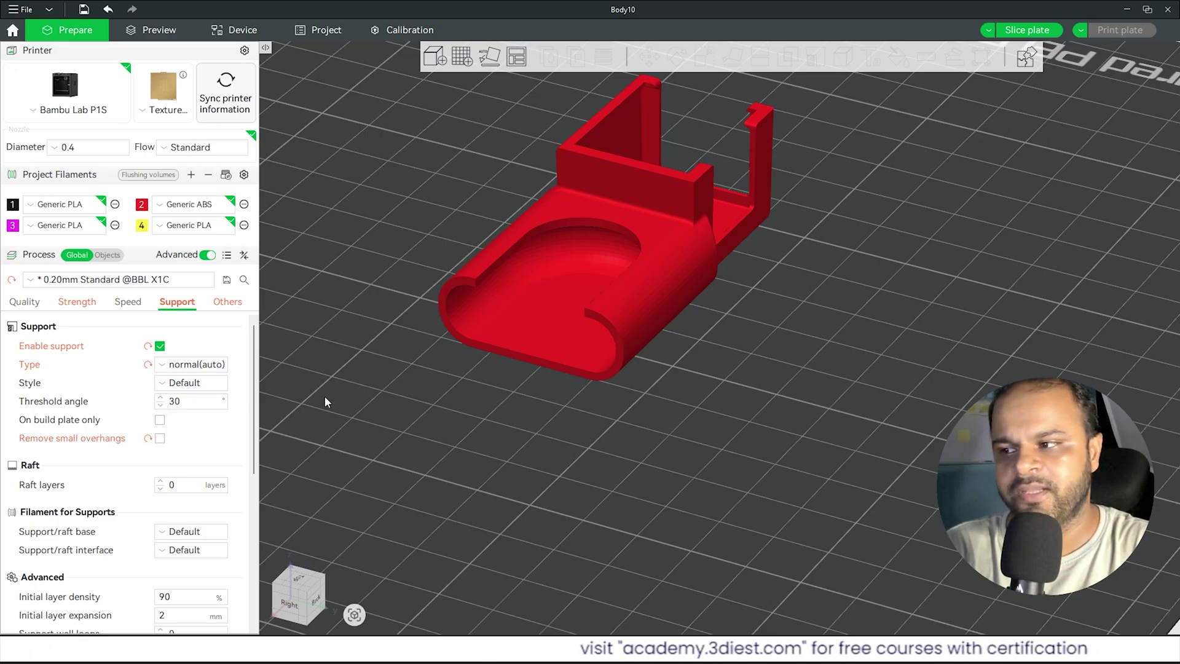
{"action": "left_click_drag", "start_coordinate": [325, 401], "coordinate": [294, 366]}
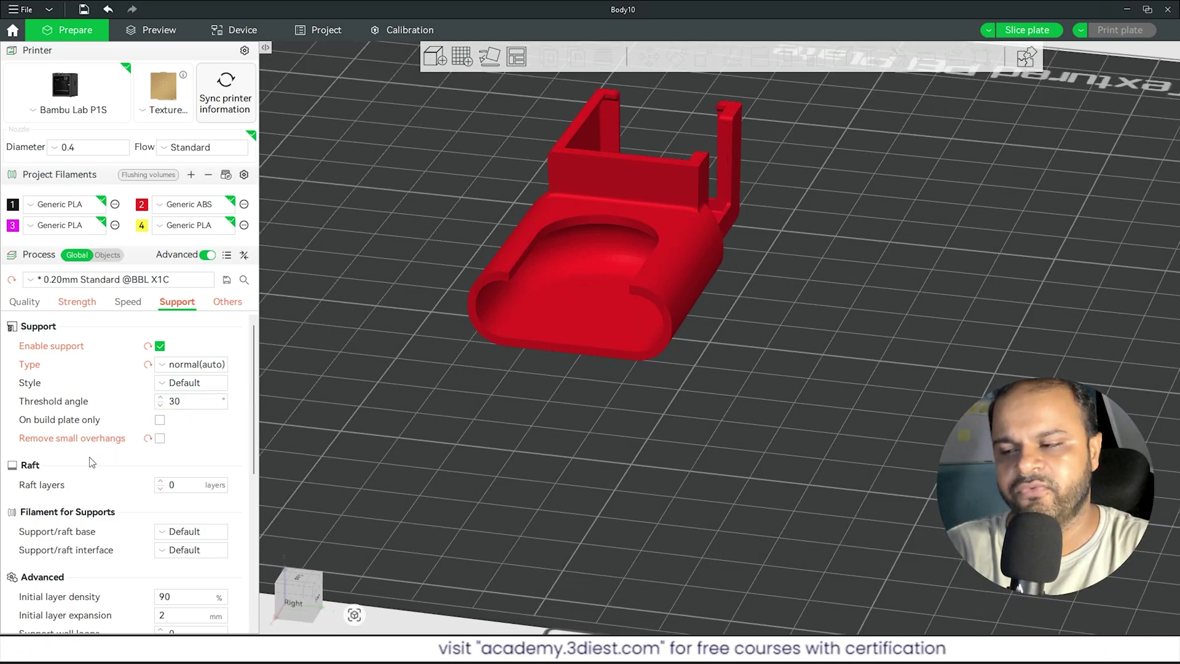
{"action": "left_click_drag", "start_coordinate": [791, 253], "coordinate": [342, 347]}
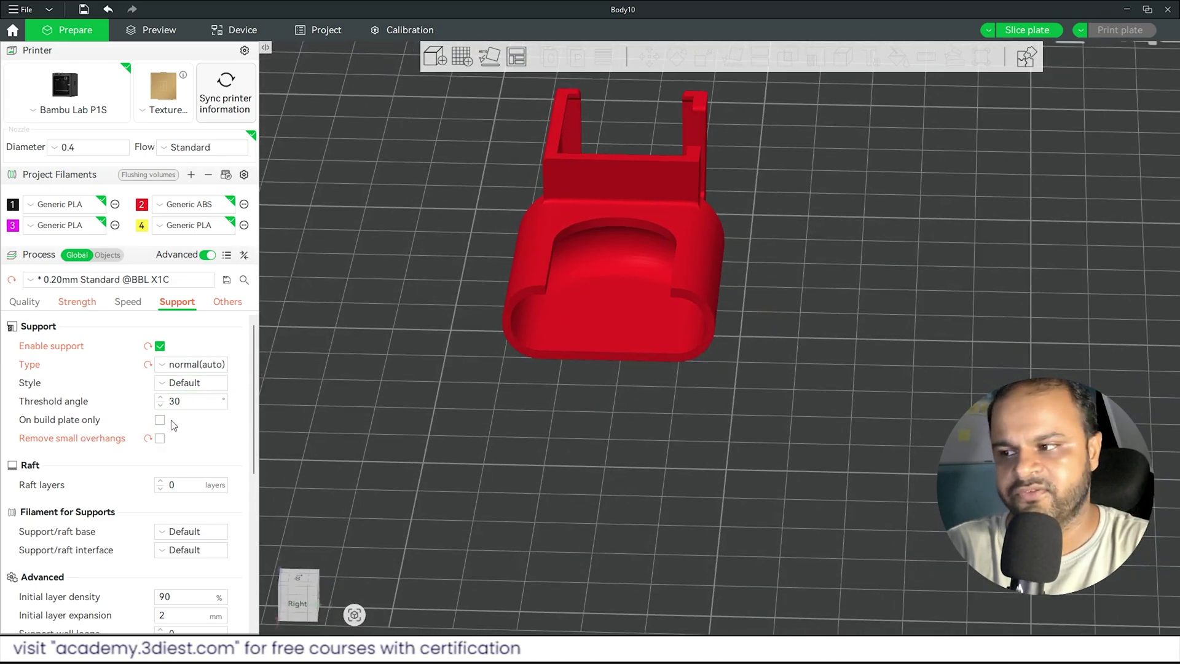
{"action": "left_click", "coordinate": [623, 348]}
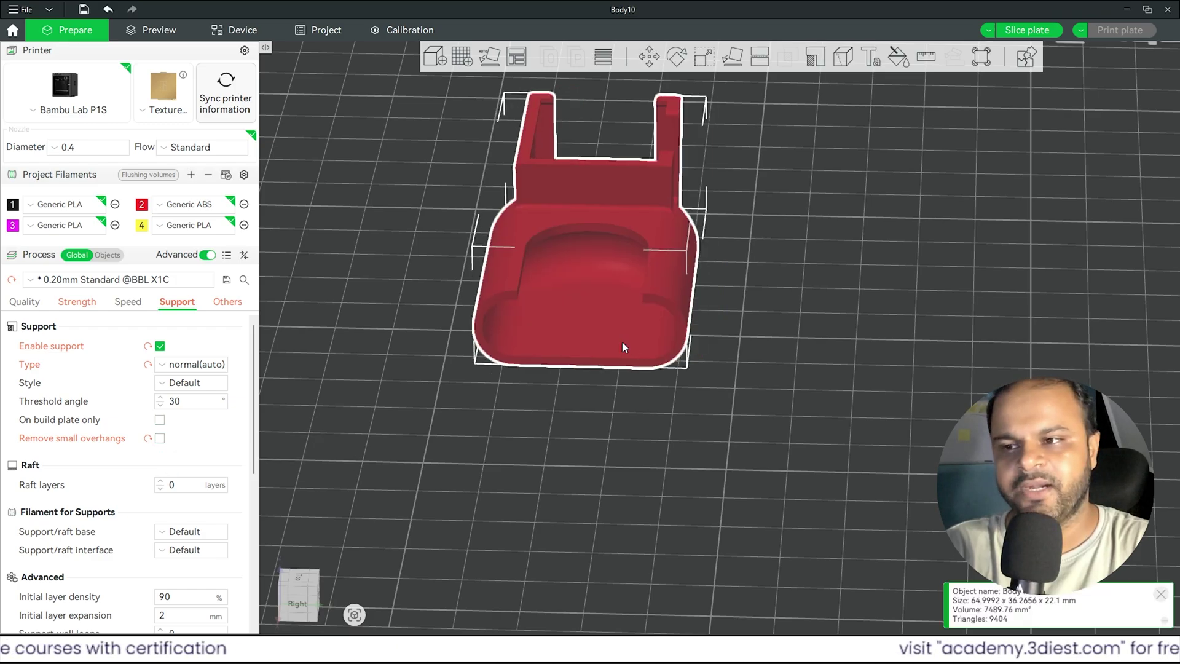
{"action": "left_click_drag", "start_coordinate": [622, 347], "coordinate": [675, 445]}
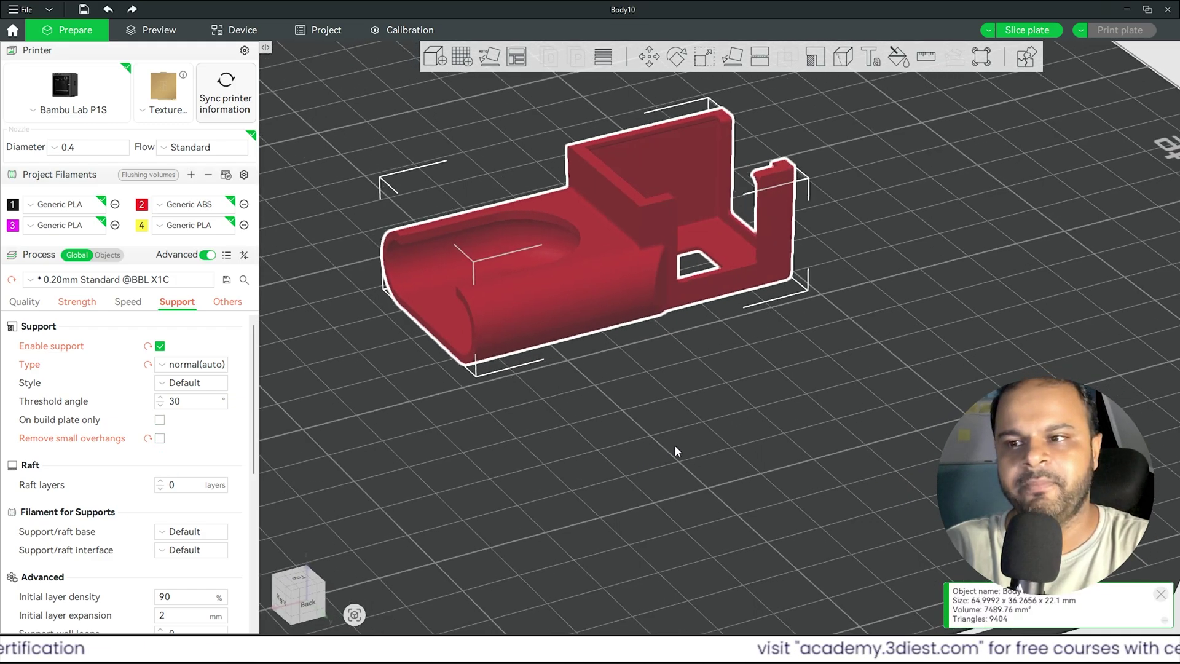
{"action": "key", "text": "1"}
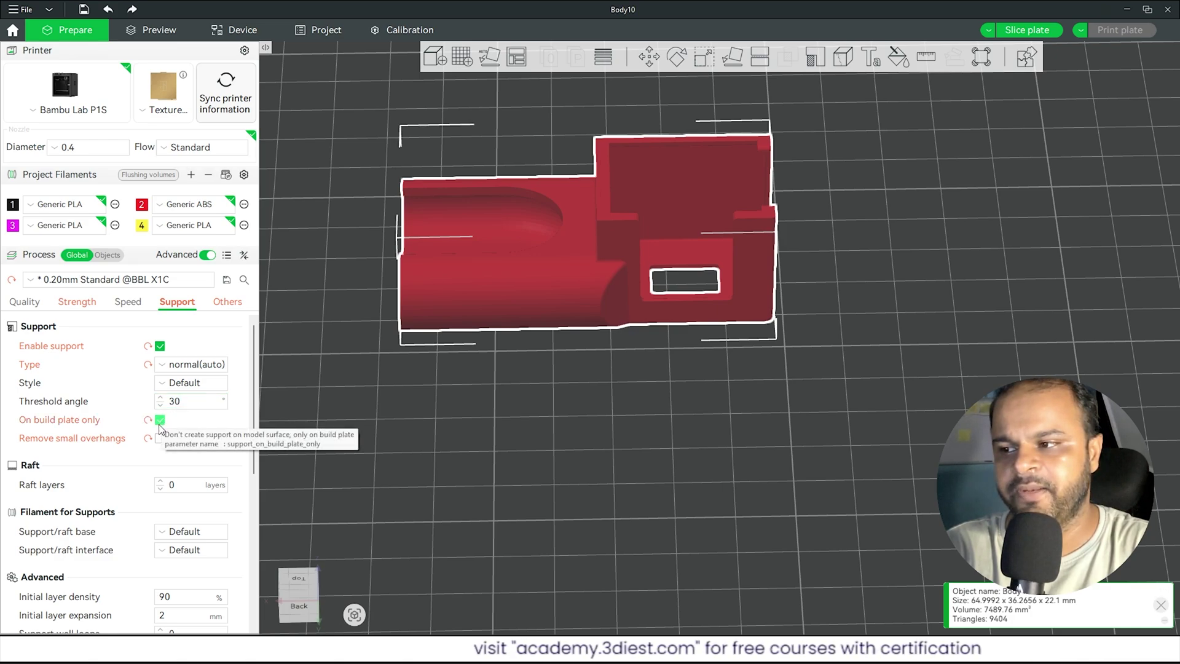
{"action": "left_click", "coordinate": [160, 421]}
{"action": "scroll", "coordinate": [799, 368], "scroll_direction": "up", "scroll_amount": 1}
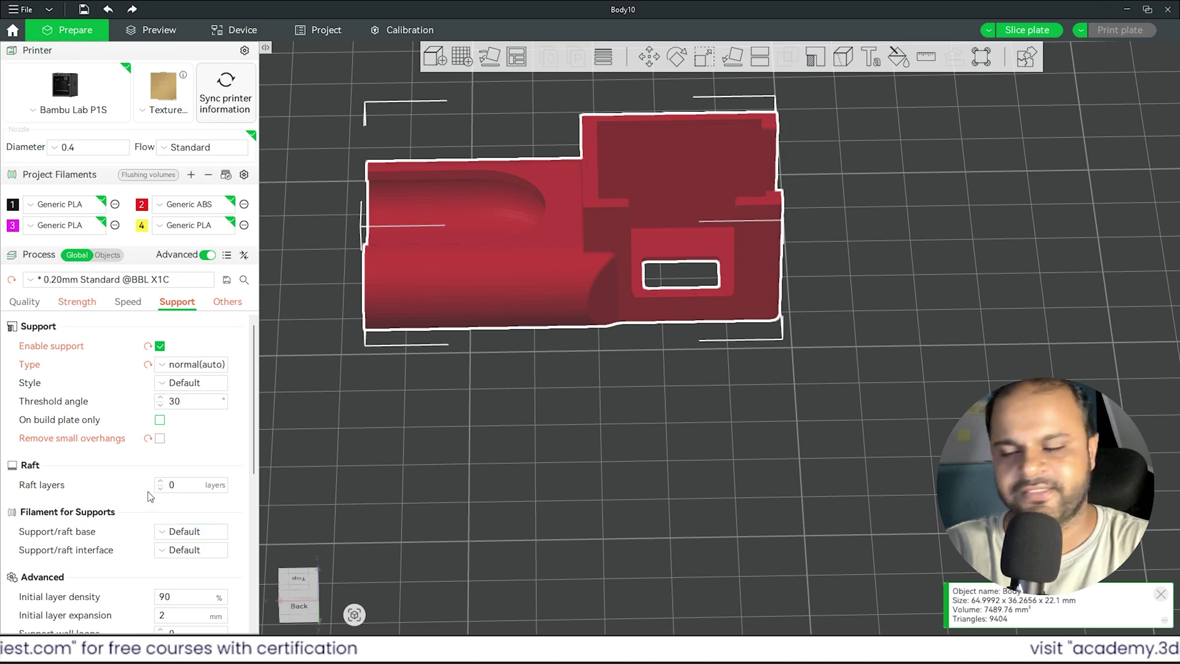
Step: Open the Others settings and enable the prime tower
{"action": "left_click", "coordinate": [228, 304]}
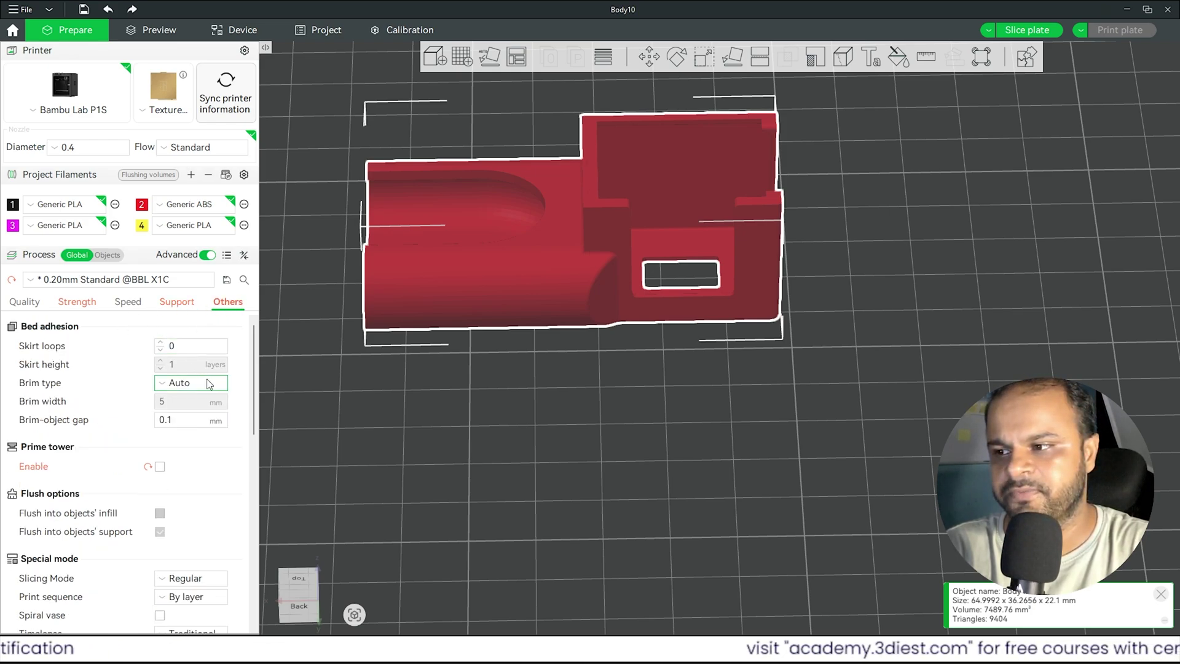
{"action": "scroll", "coordinate": [209, 384], "scroll_direction": "down", "scroll_amount": 1}
{"action": "scroll", "coordinate": [184, 391], "scroll_direction": "up", "scroll_amount": 1}
{"action": "scroll", "coordinate": [206, 396], "scroll_direction": "down", "scroll_amount": 5}
{"action": "scroll", "coordinate": [184, 408], "scroll_direction": "up", "scroll_amount": 3}
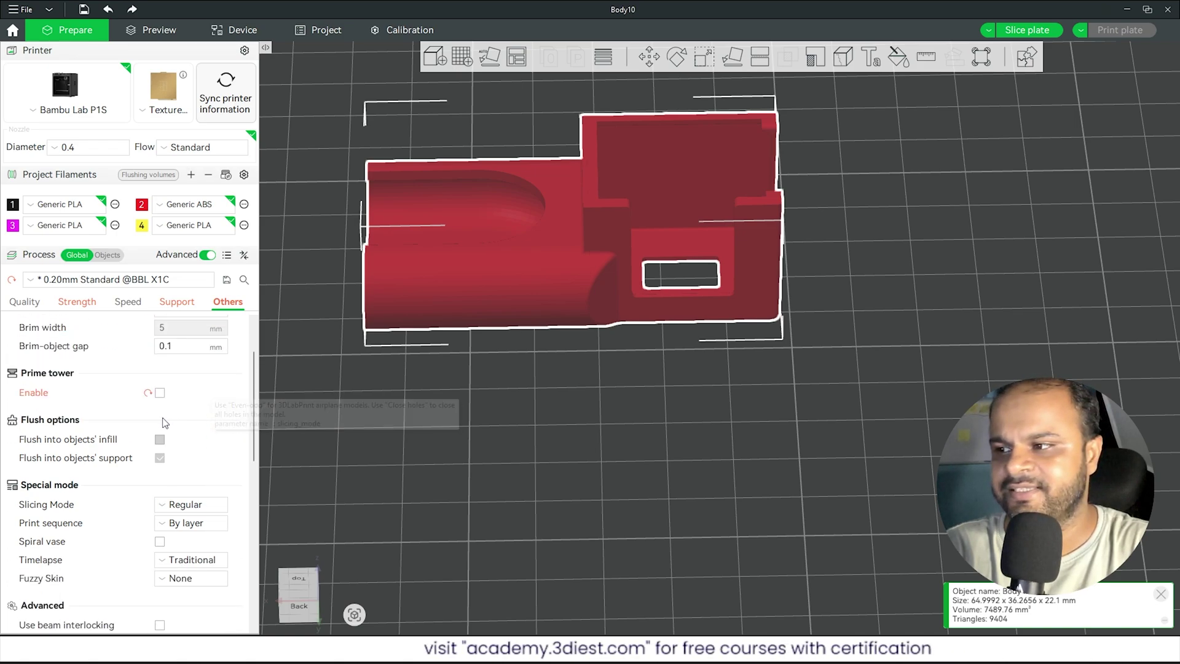
{"action": "left_click", "coordinate": [160, 393]}
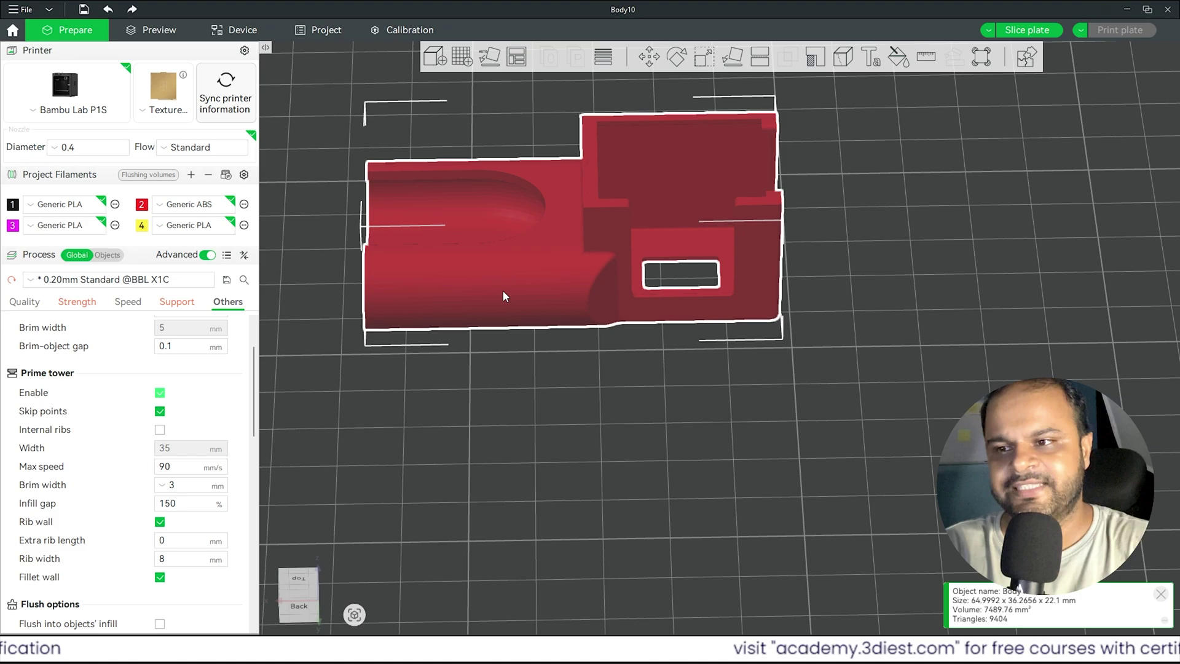
Step: Disable the prime tower again, keeping 5 mm brim width and Regular slicing
{"action": "left_click_drag", "start_coordinate": [566, 367], "coordinate": [532, 472]}
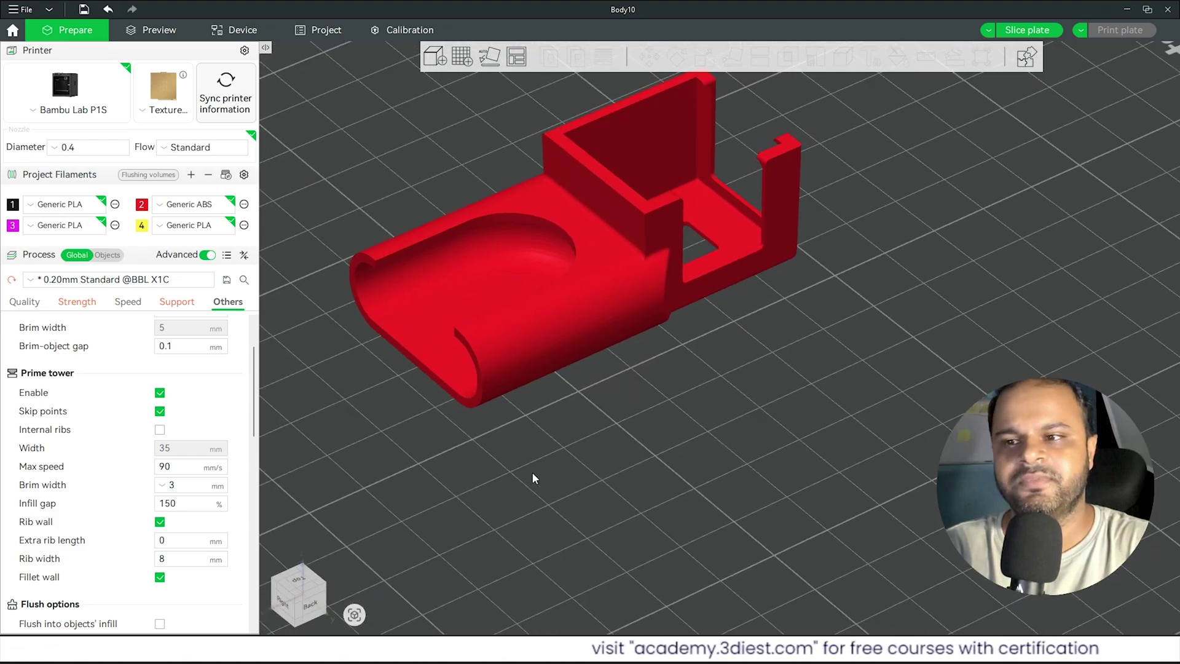
{"action": "scroll", "coordinate": [483, 163], "scroll_direction": "up", "scroll_amount": 3}
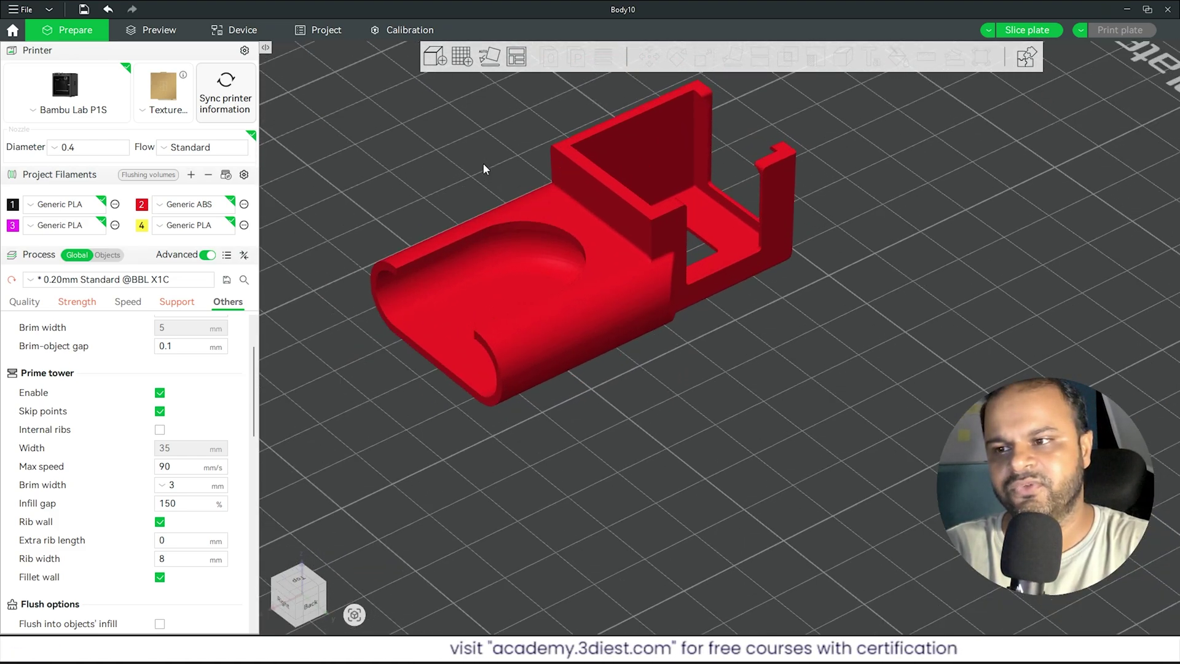
{"action": "right_click_drag", "start_coordinate": [501, 131], "coordinate": [575, 198]}
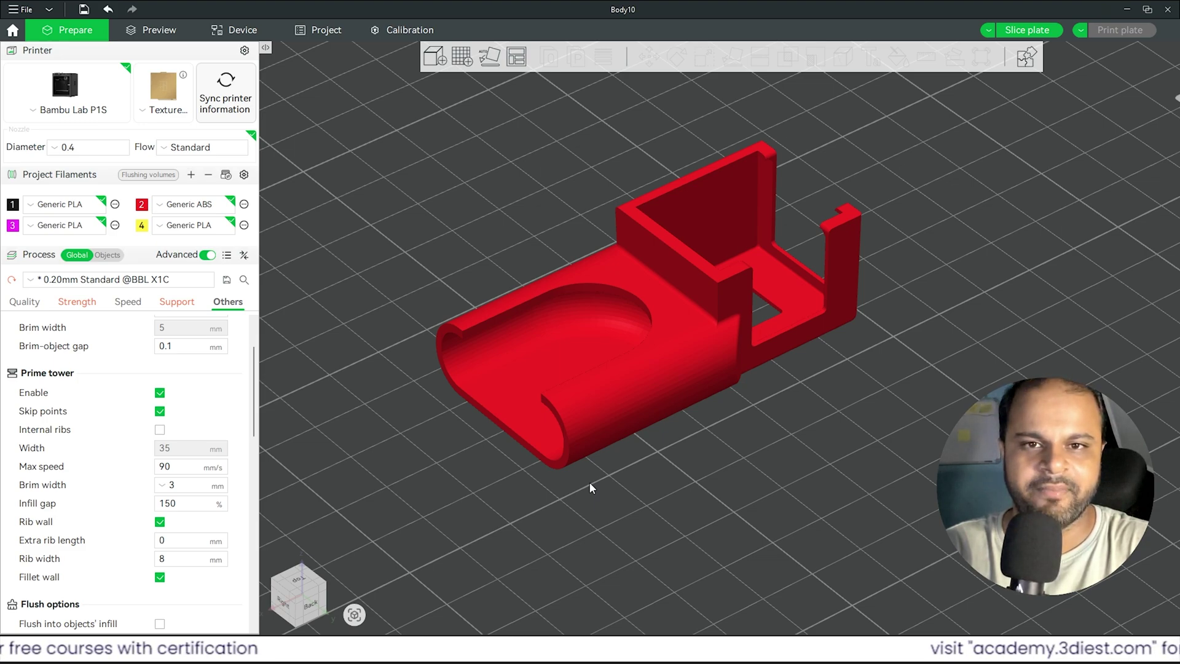
{"action": "left_click", "coordinate": [160, 392]}
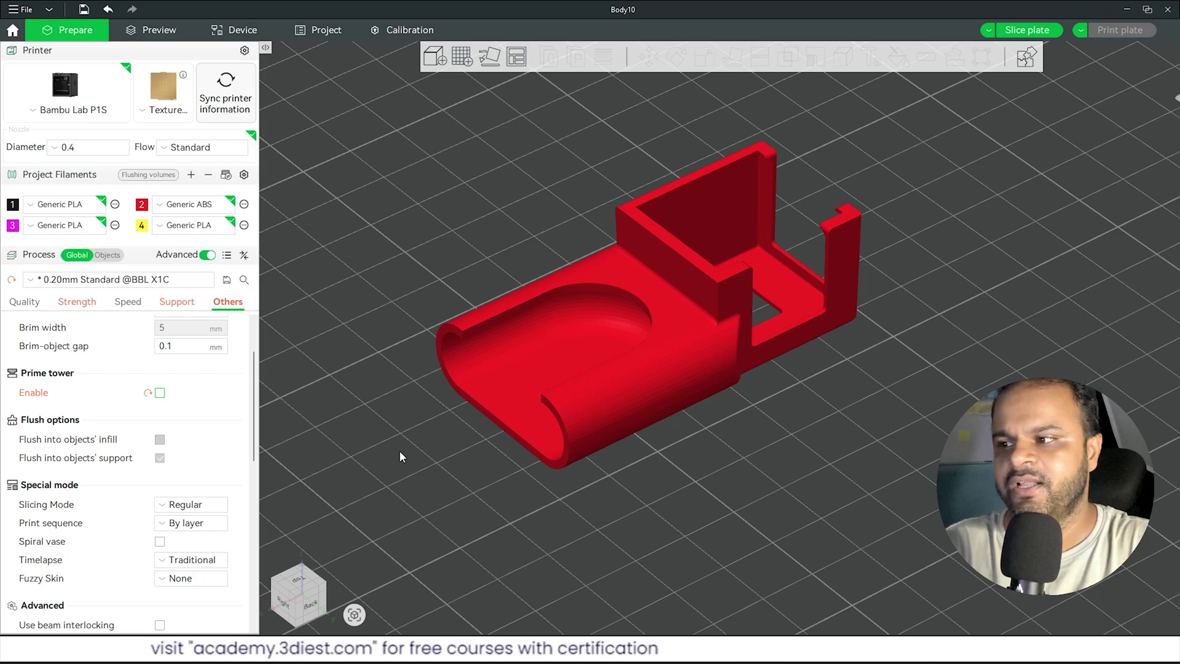
{"action": "mouse_move", "coordinate": [682, 536]}
{"action": "left_mouse_down"}
{"action": "mouse_move", "coordinate": [633, 527]}
{"action": "mouse_move", "coordinate": [635, 453]}
{"action": "mouse_move", "coordinate": [697, 532]}
{"action": "mouse_move", "coordinate": [792, 525]}
{"action": "mouse_move", "coordinate": [680, 532]}
{"action": "left_mouse_up"}
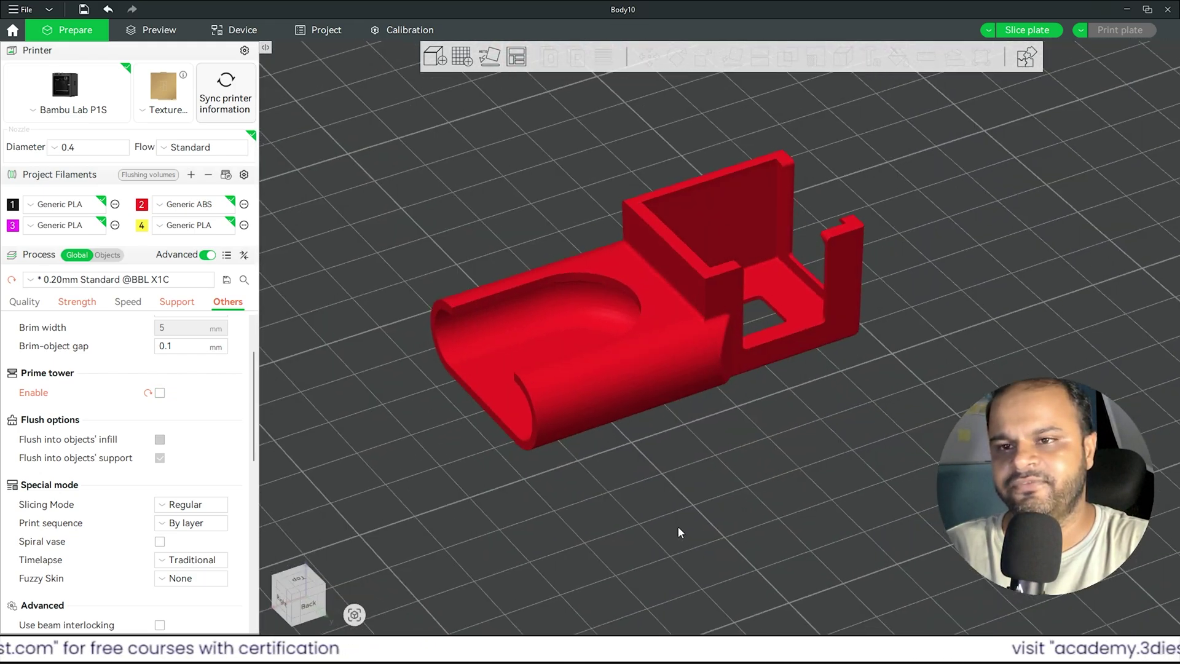
Step: Slice the plate and inspect the preview: 32m19s print time, 9.26 g filament
{"action": "left_click", "coordinate": [1024, 31]}
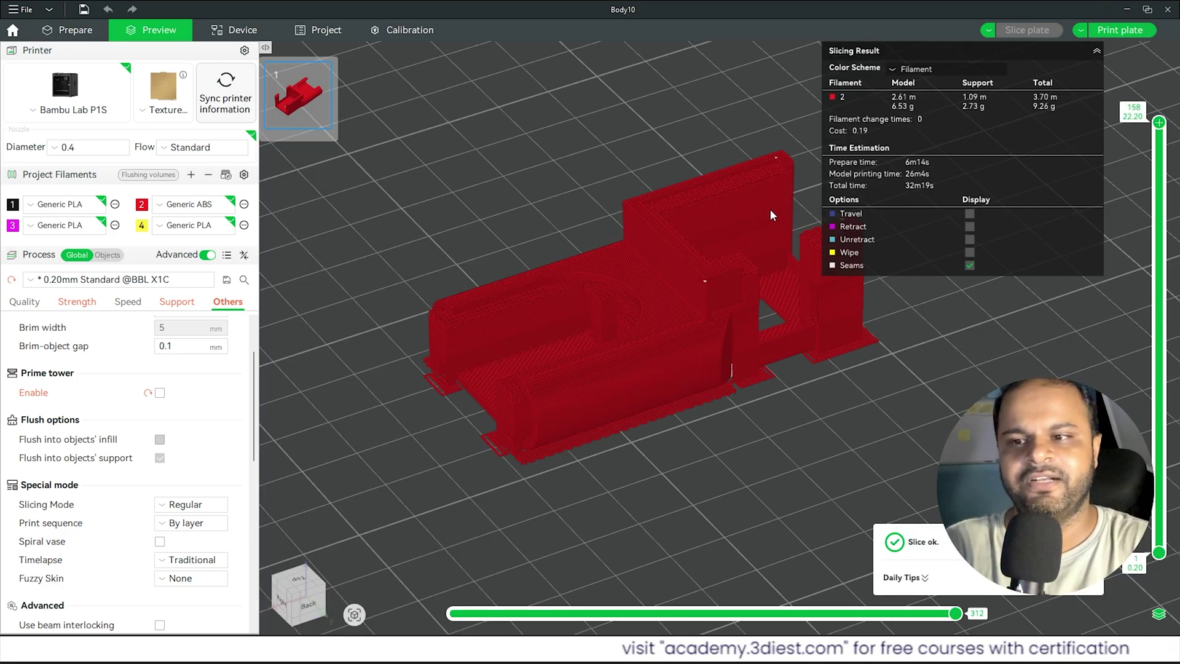
{"action": "left_click_drag", "start_coordinate": [770, 209], "coordinate": [677, 493]}
{"action": "scroll", "coordinate": [677, 493], "scroll_direction": "up", "scroll_amount": 3}
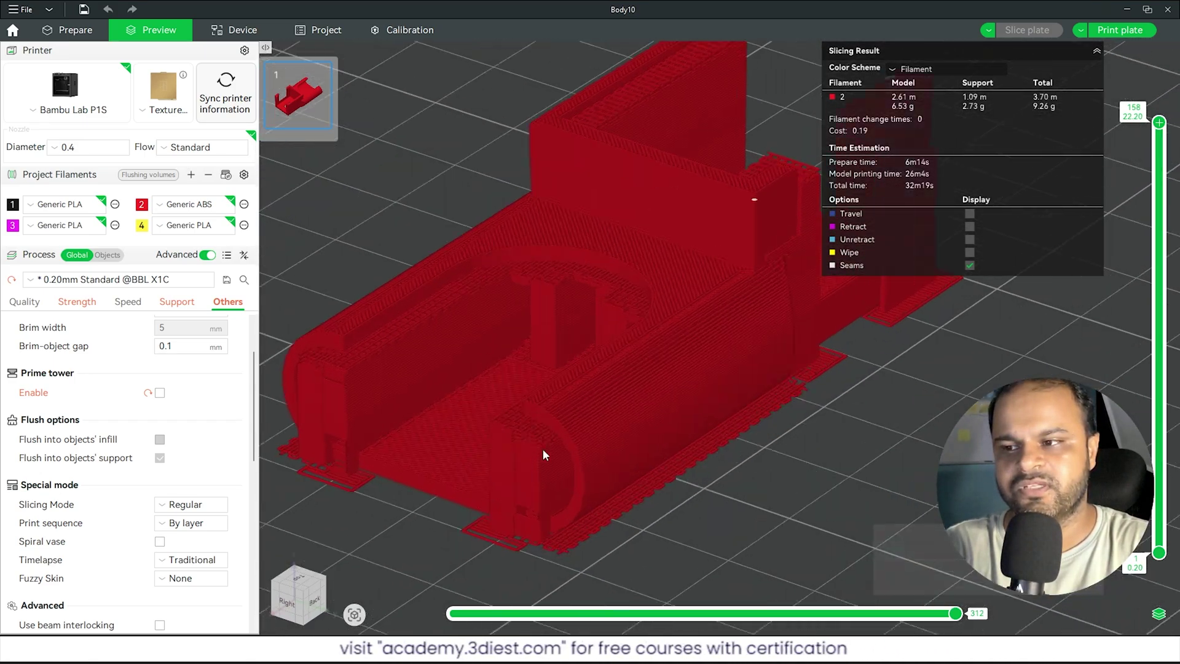
{"action": "left_click_drag", "start_coordinate": [543, 449], "coordinate": [492, 499]}
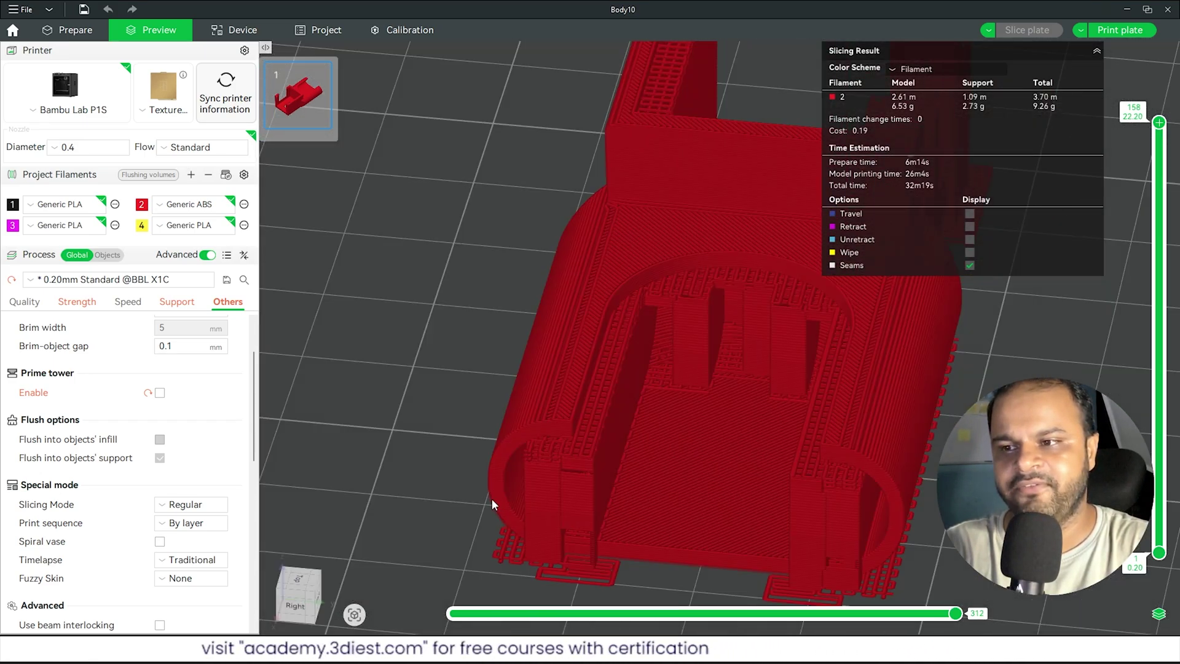
{"action": "scroll", "coordinate": [491, 499], "scroll_direction": "down", "scroll_amount": 3}
Step: Toggle Unretract, Wipe, Travel and Retract markers in the preview display options
{"action": "left_click", "coordinate": [970, 239]}
{"action": "left_click", "coordinate": [970, 265]}
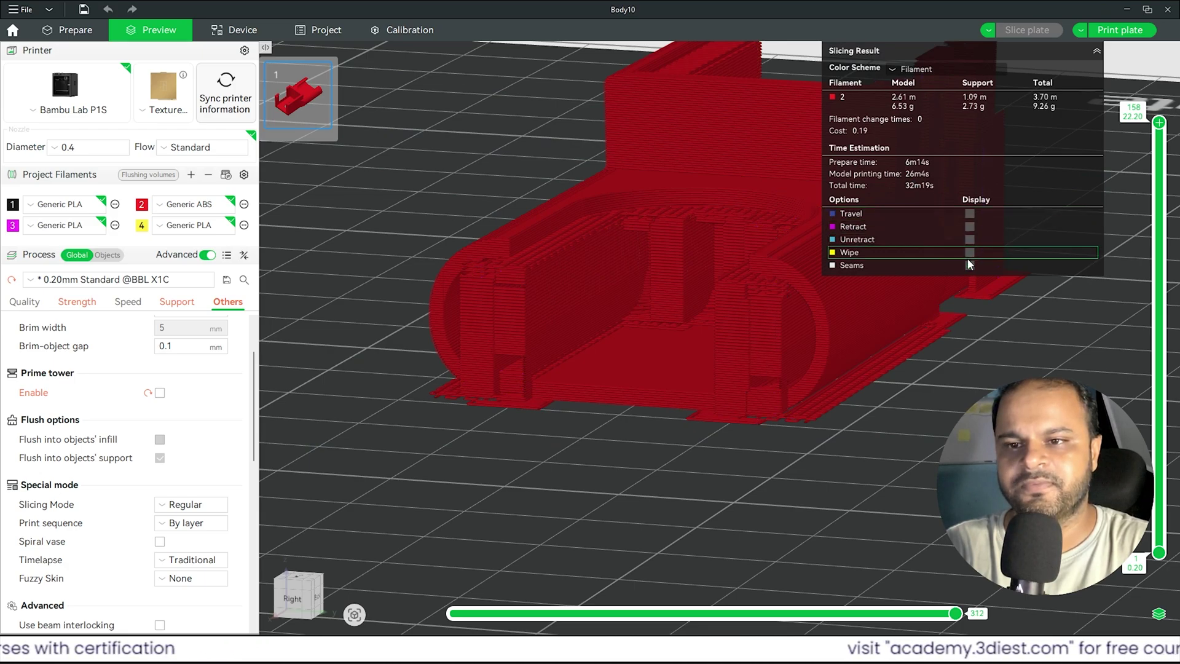
{"action": "left_click_drag", "start_coordinate": [632, 443], "coordinate": [574, 474]}
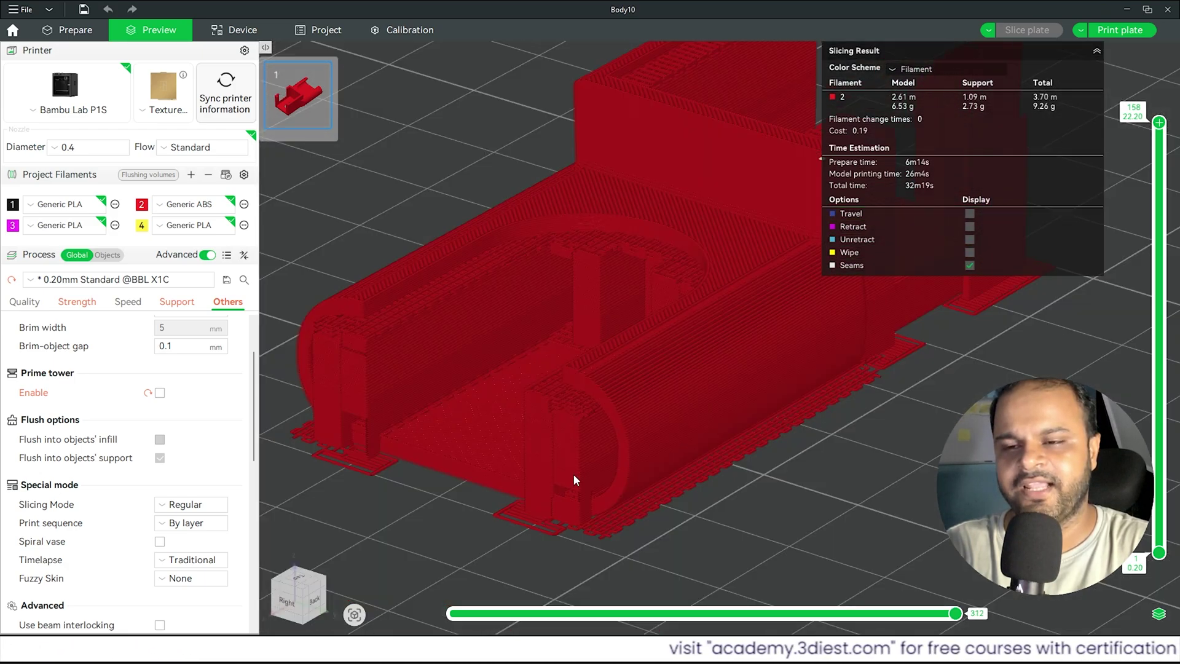
{"action": "left_click", "coordinate": [970, 214]}
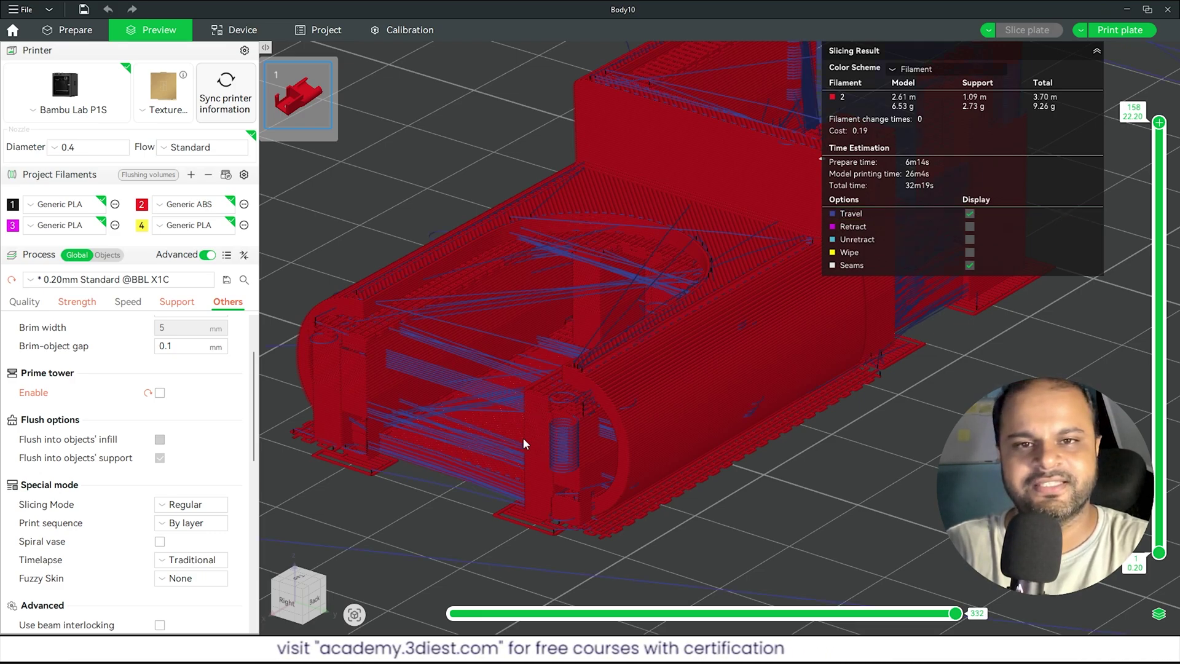
{"action": "left_click", "coordinate": [970, 214]}
{"action": "left_click", "coordinate": [970, 227]}
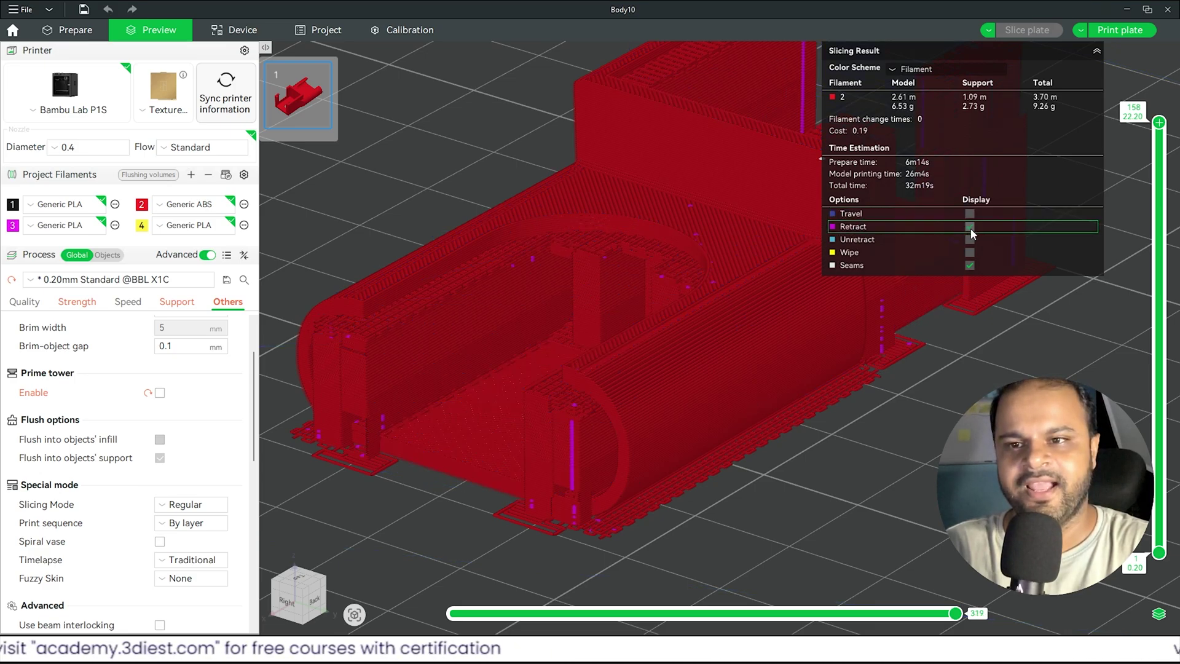
{"action": "left_click_drag", "start_coordinate": [464, 367], "coordinate": [714, 401]}
{"action": "scroll", "coordinate": [625, 406], "scroll_direction": "down", "scroll_amount": 3}
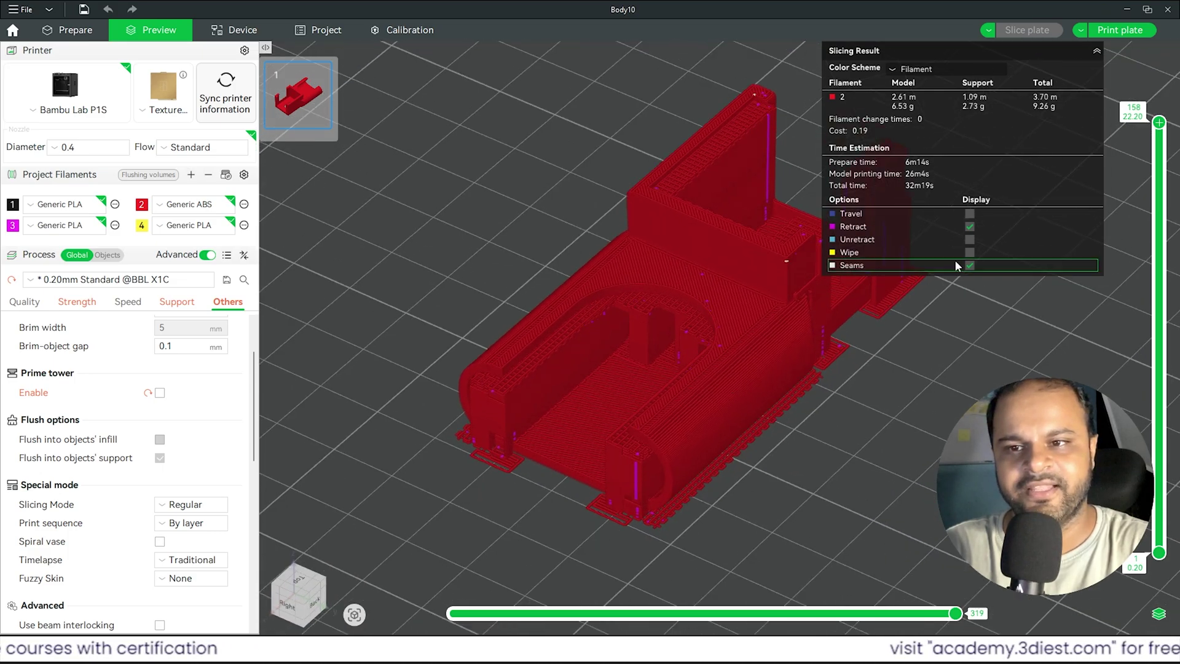
Step: Turn the Retract and Unretract markers off again, leaving only seams shown
{"action": "left_click", "coordinate": [972, 239]}
{"action": "left_click", "coordinate": [971, 226]}
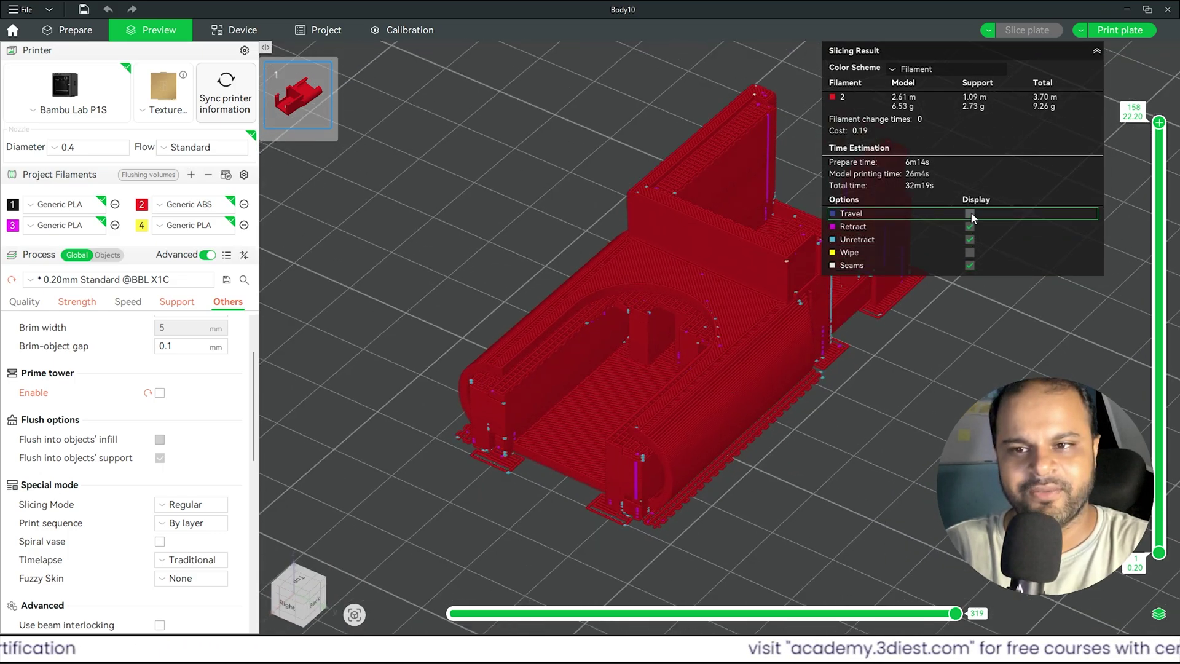
{"action": "left_click", "coordinate": [970, 227]}
{"action": "left_click", "coordinate": [969, 239]}
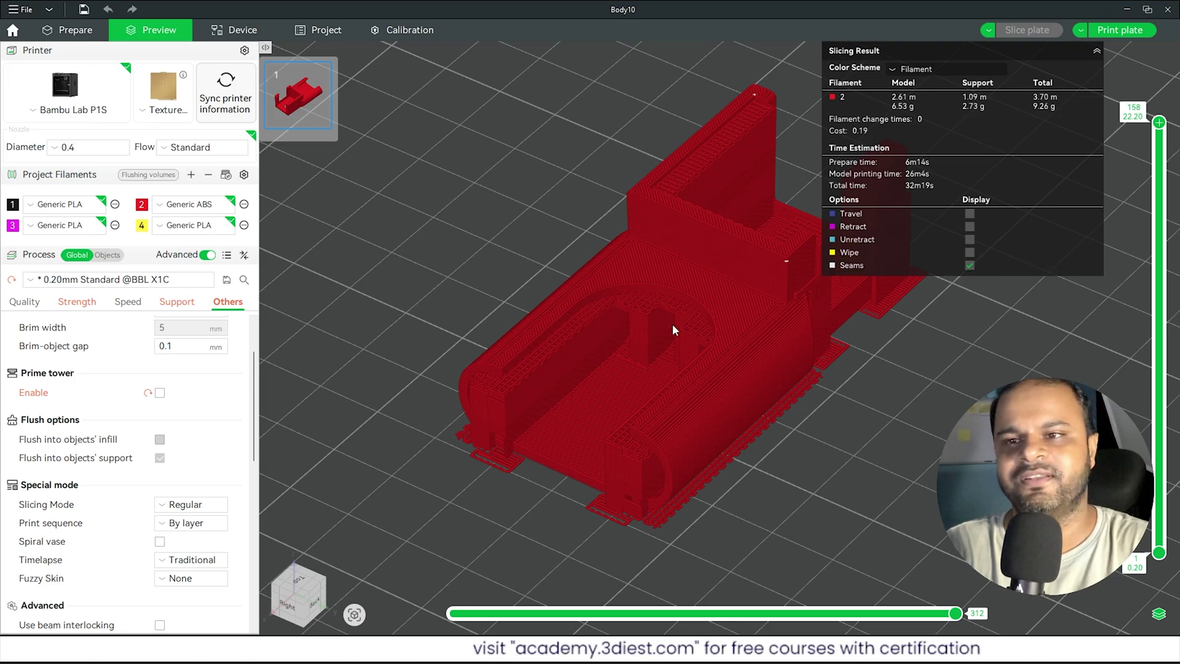
{"action": "left_click_drag", "start_coordinate": [673, 323], "coordinate": [673, 426]}
{"action": "scroll", "coordinate": [622, 271], "scroll_direction": "up", "scroll_amount": 4}
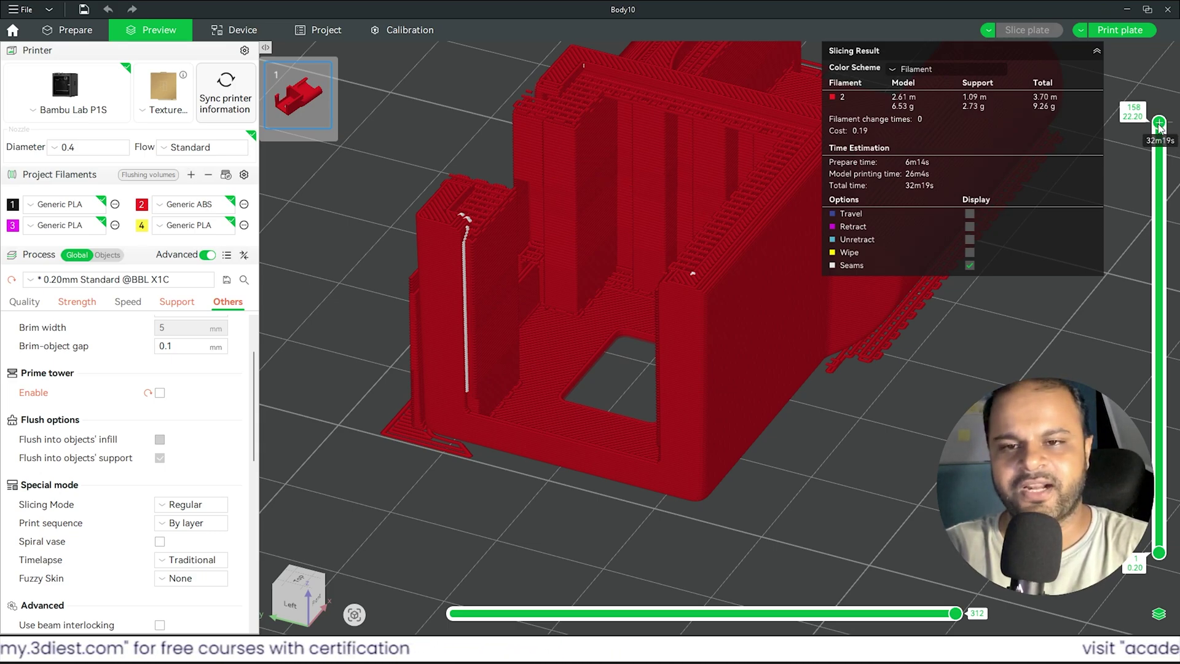
{"action": "left_click_drag", "start_coordinate": [1160, 126], "coordinate": [1161, 237]}
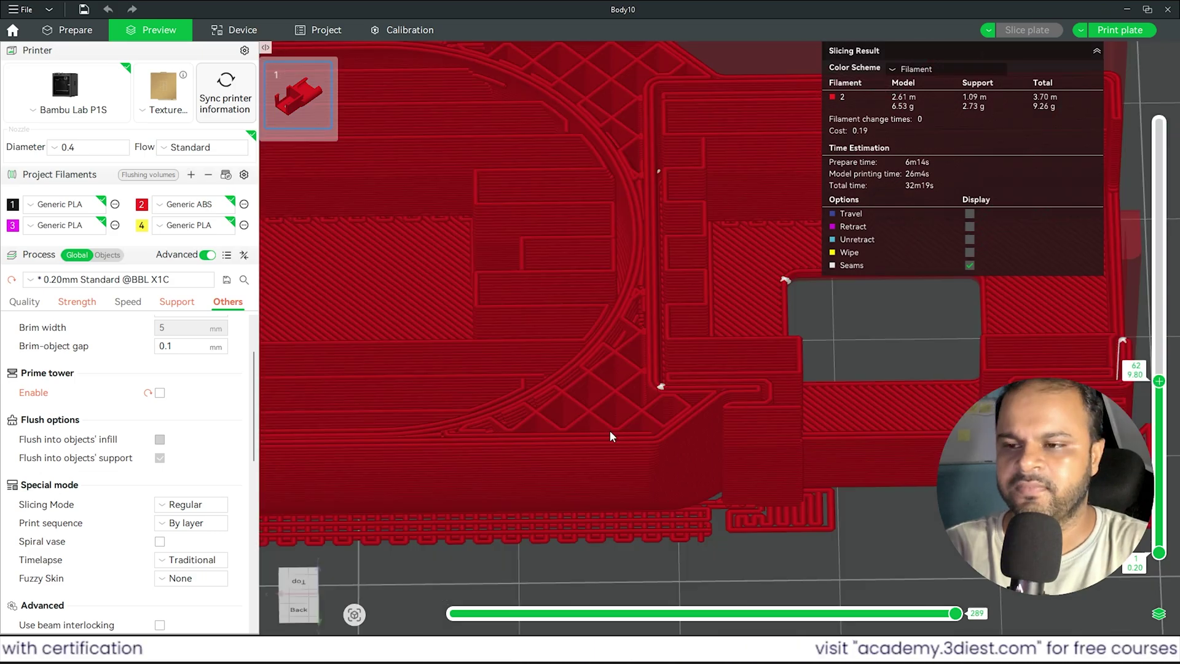
{"action": "left_click_drag", "start_coordinate": [598, 429], "coordinate": [558, 432]}
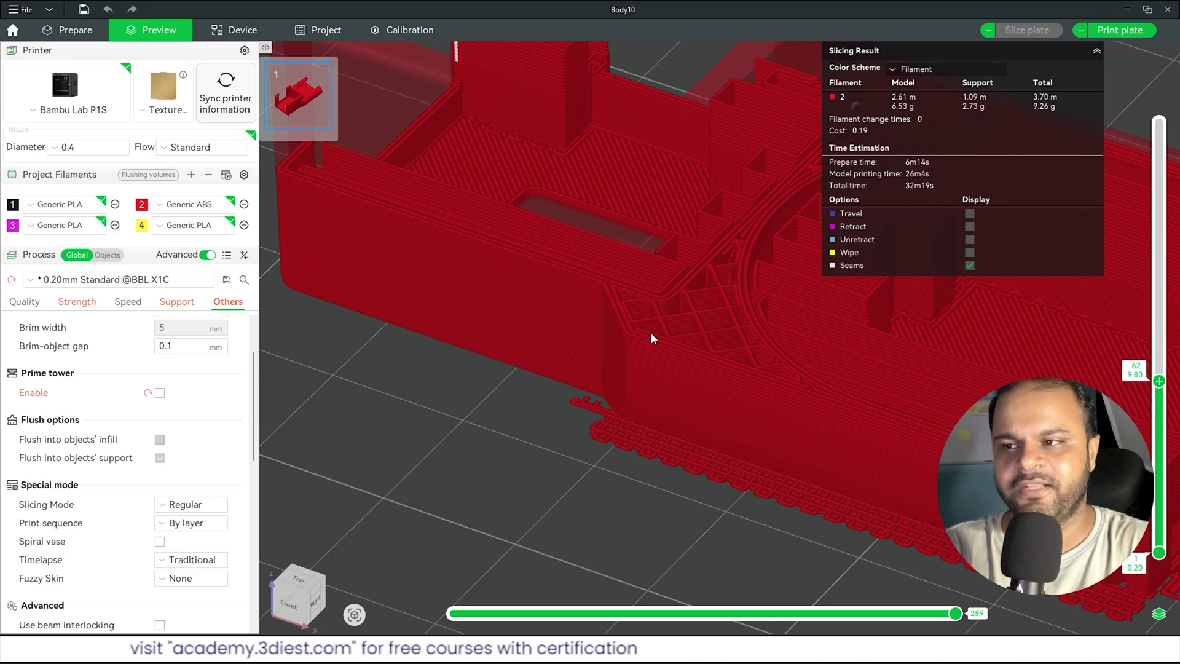
{"action": "left_click_drag", "start_coordinate": [652, 338], "coordinate": [618, 410]}
{"action": "scroll", "coordinate": [519, 445], "scroll_direction": "up", "scroll_amount": 3}
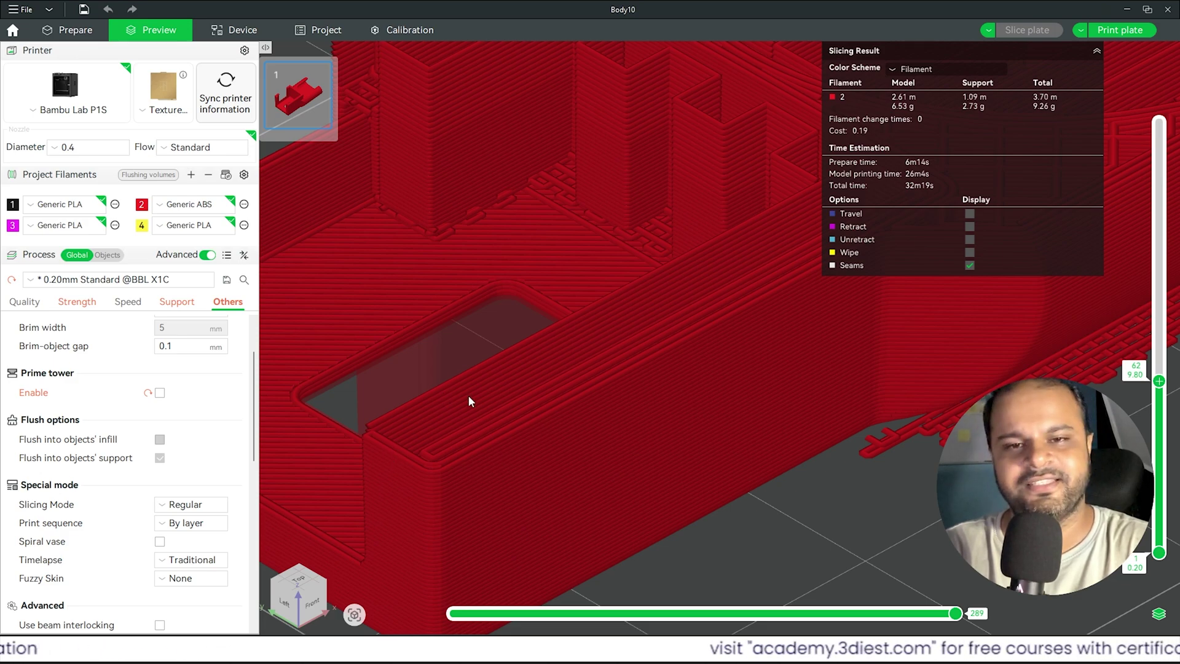
{"action": "scroll", "coordinate": [648, 357], "scroll_direction": "down", "scroll_amount": 5}
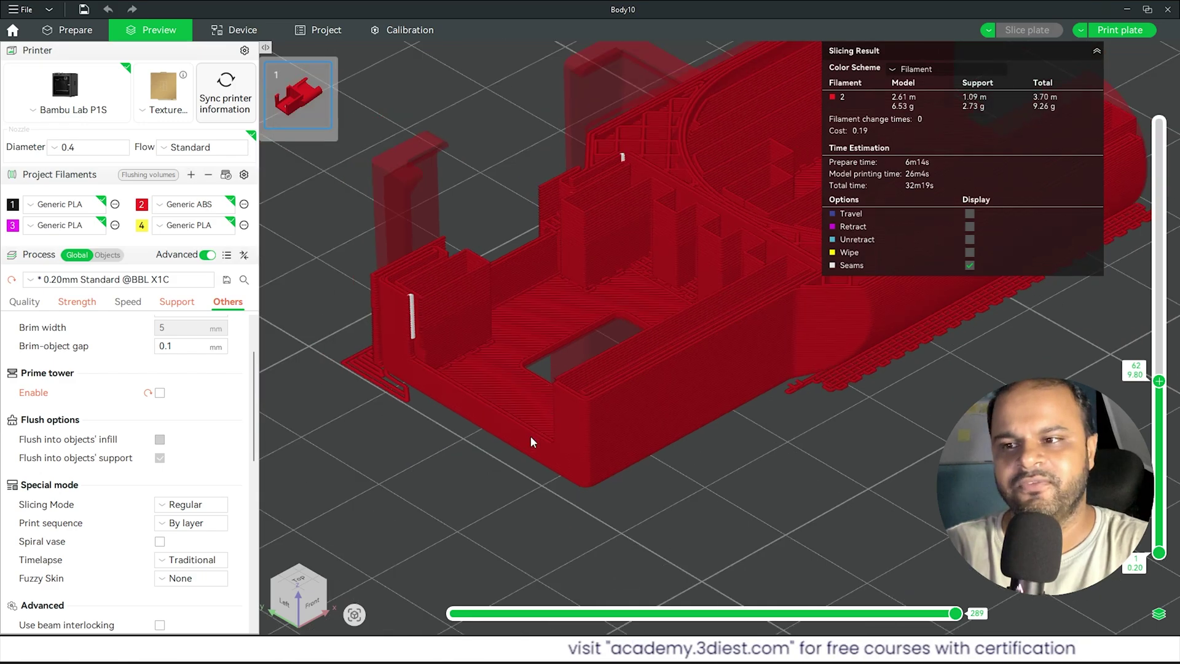
{"action": "left_click_drag", "start_coordinate": [531, 441], "coordinate": [621, 446]}
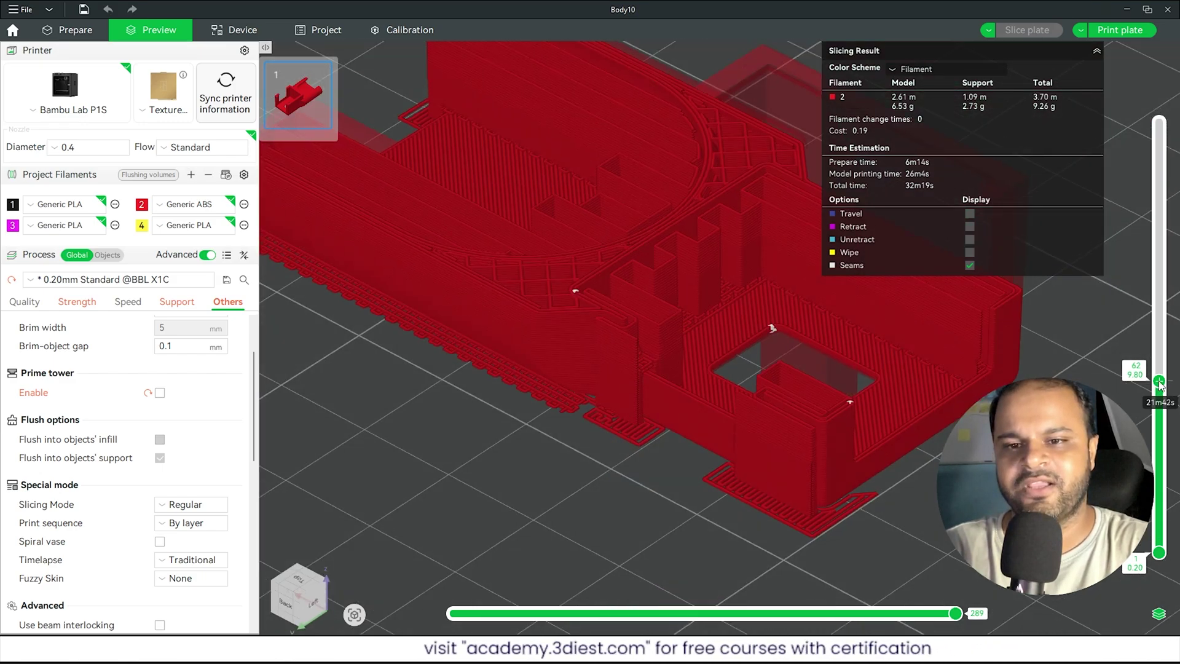
{"action": "left_click_drag", "start_coordinate": [1160, 385], "coordinate": [1174, 96]}
{"action": "scroll", "coordinate": [638, 385], "scroll_direction": "down", "scroll_amount": 5}
{"action": "scroll", "coordinate": [675, 386], "scroll_direction": "up", "scroll_amount": 4}
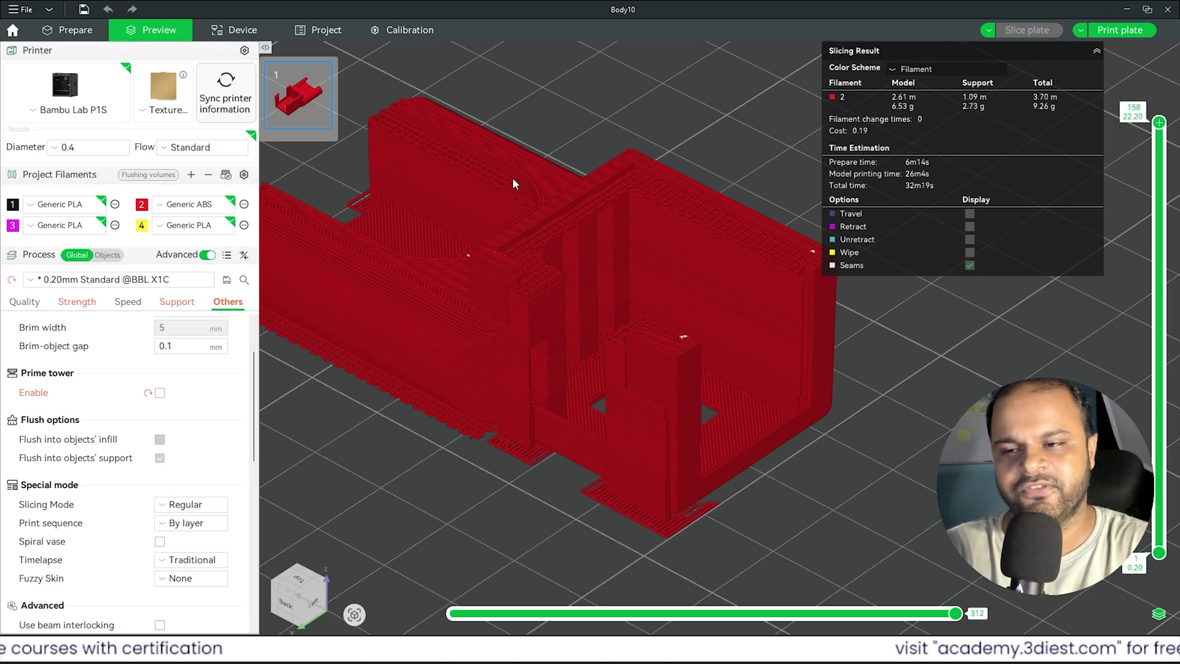
Step: Prepare the Body10 print job for the P1S, confirming red ABS from AMS slot A2
{"action": "left_click", "coordinate": [1133, 29]}
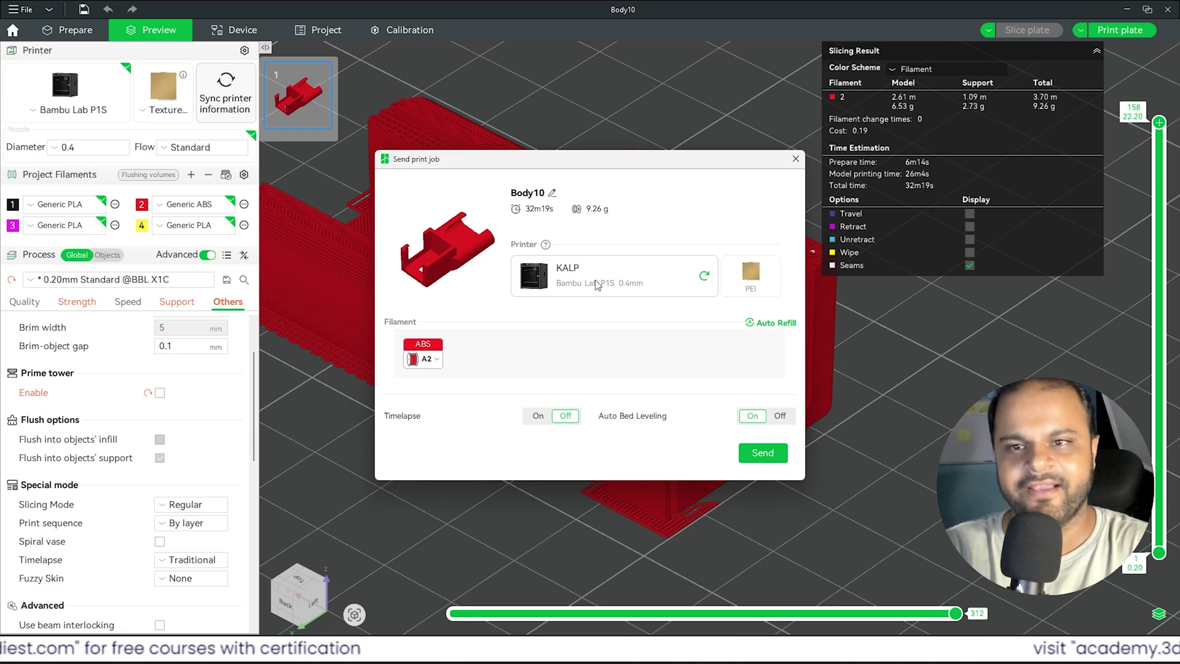
{"action": "left_click", "coordinate": [427, 360]}
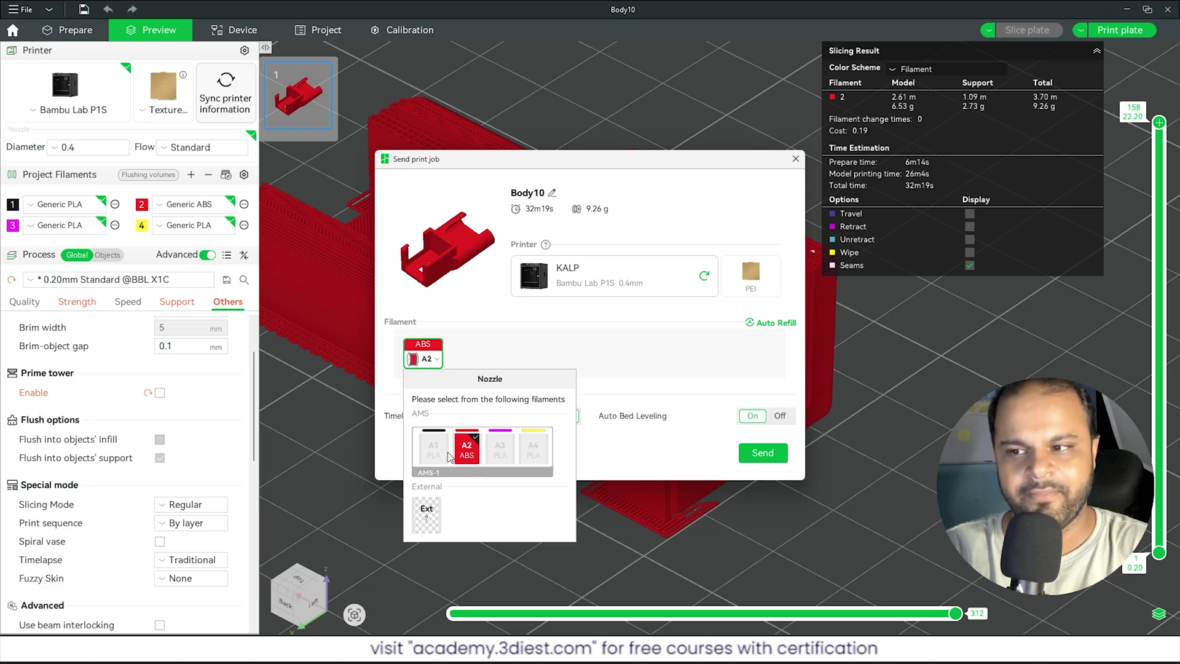
{"action": "left_click", "coordinate": [467, 454]}
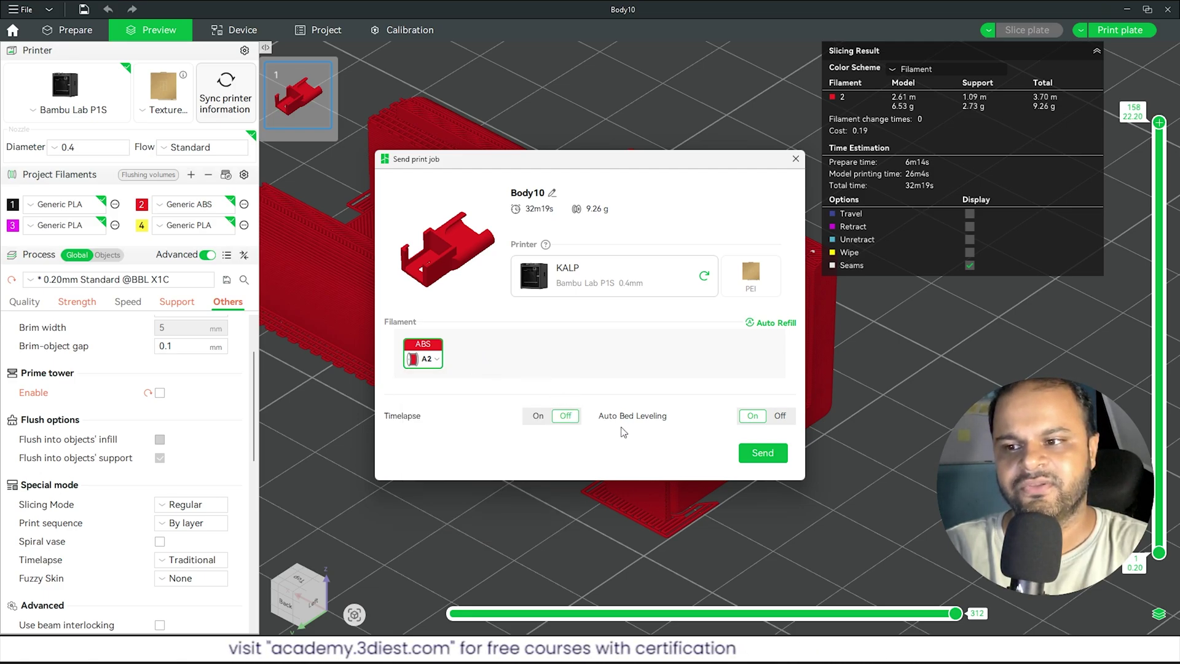
Step: Turn timelapse recording on, then close the Send print job dialog without sending the job
{"action": "left_click", "coordinate": [758, 455]}
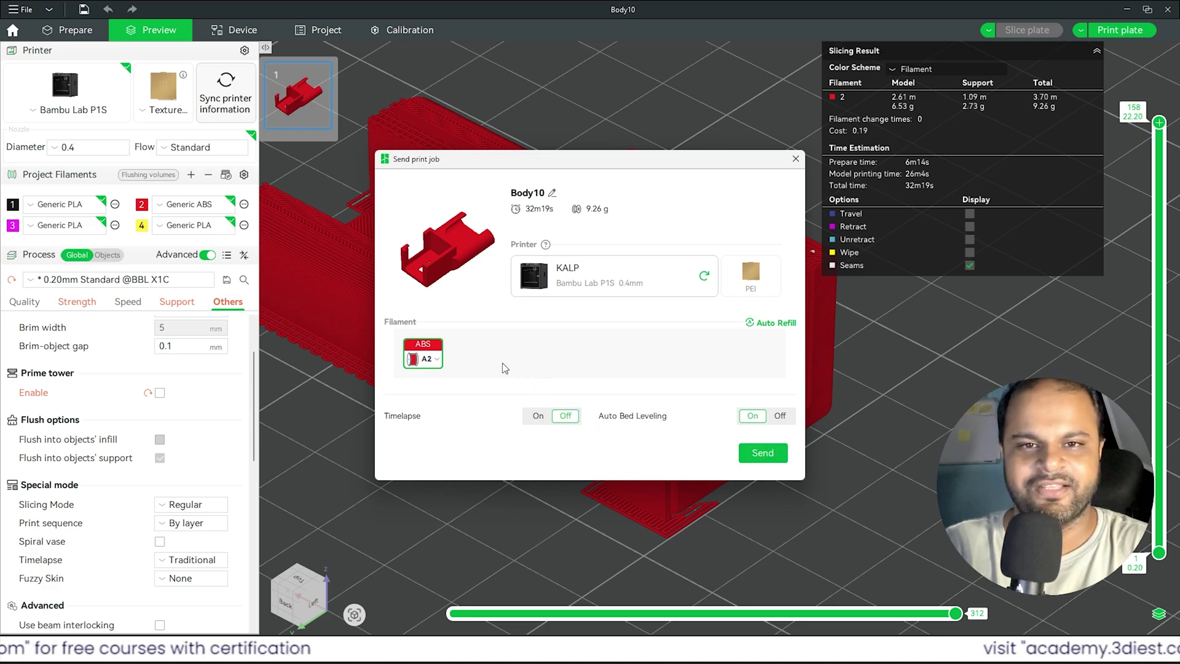
{"action": "left_click", "coordinate": [530, 419]}
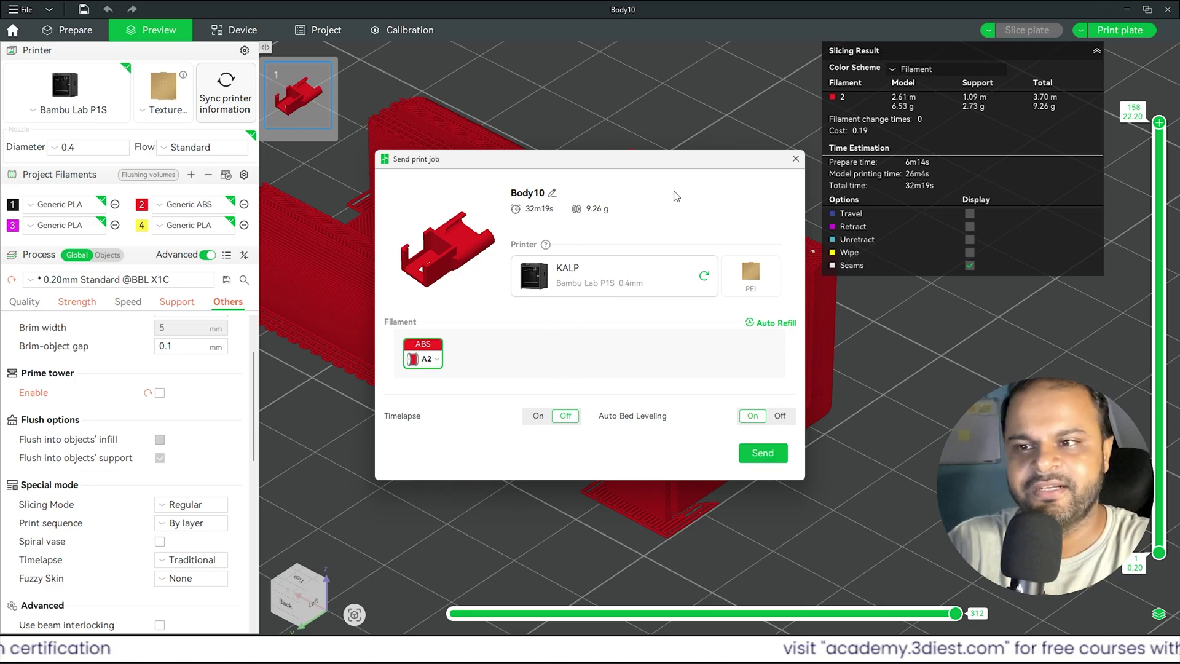
{"action": "left_click", "coordinate": [795, 165]}
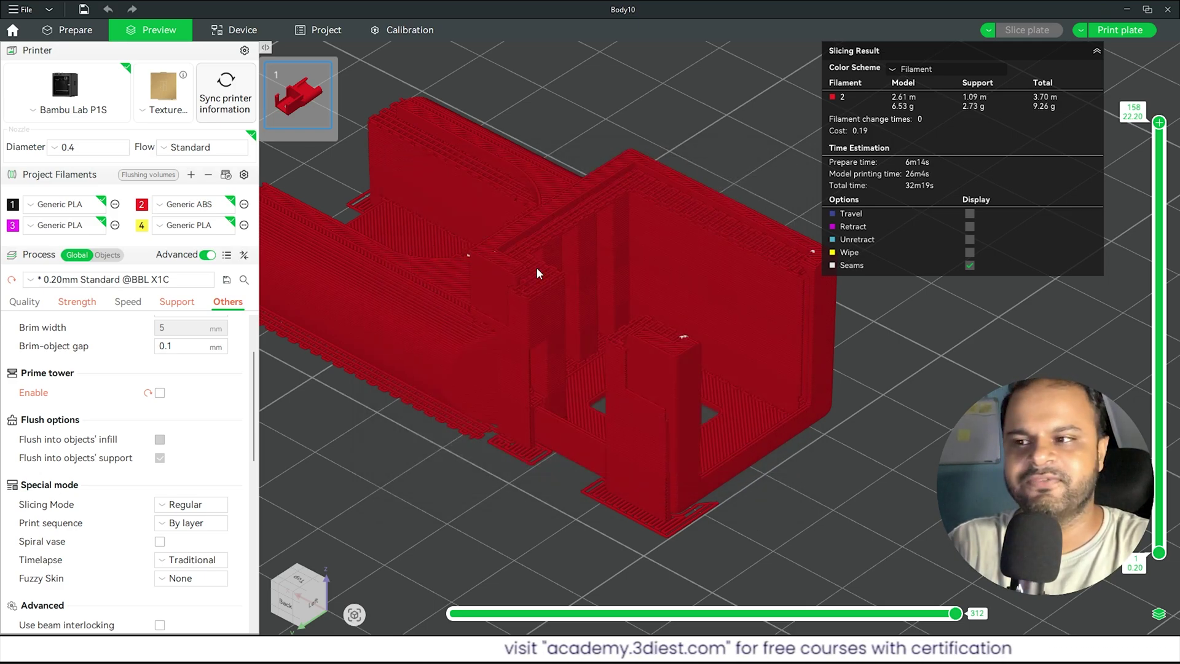
{"action": "left_click_drag", "start_coordinate": [536, 267], "coordinate": [534, 408]}
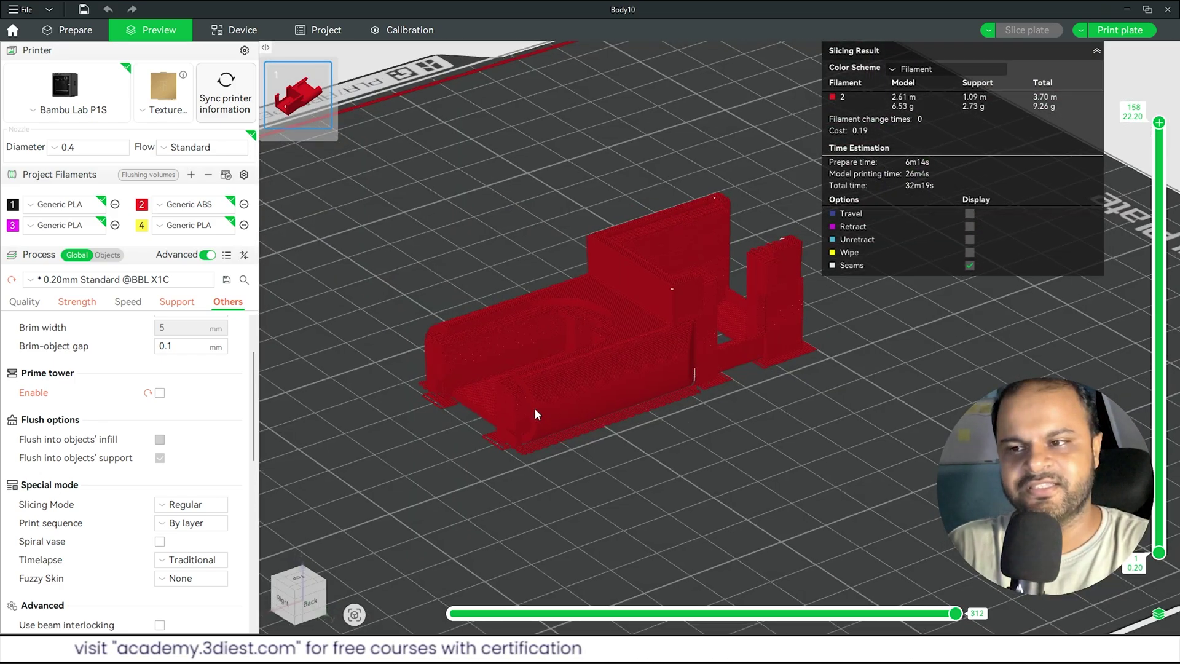
{"action": "scroll", "coordinate": [541, 365], "scroll_direction": "up", "scroll_amount": 5}
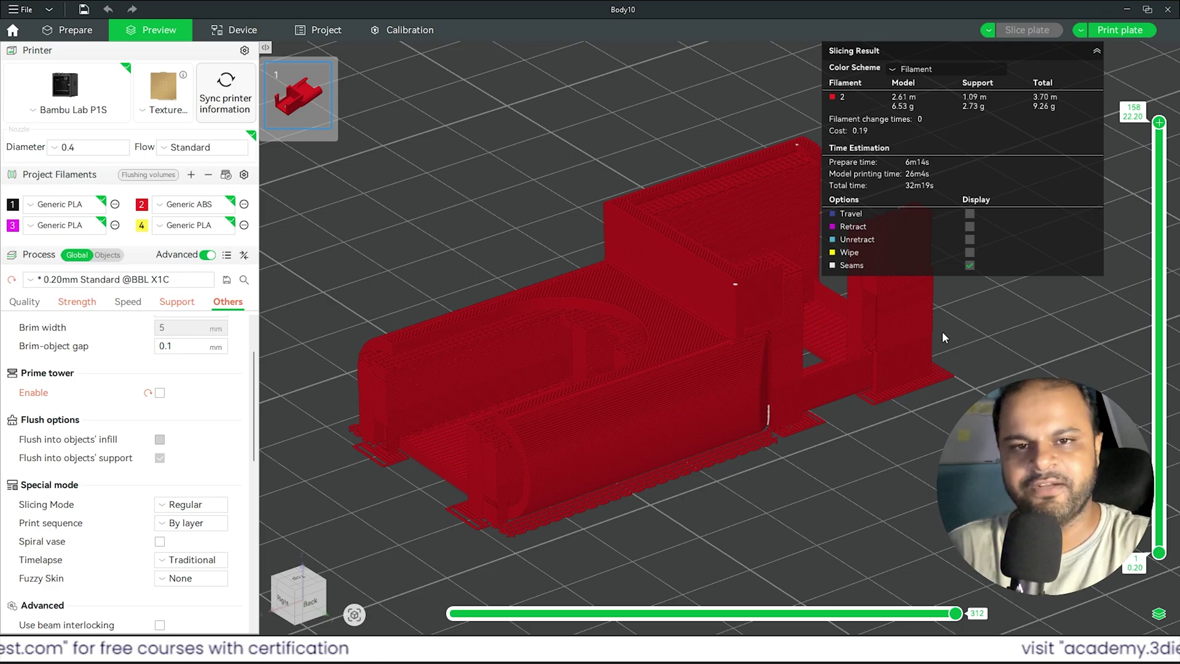
{"action": "left_click", "coordinate": [69, 105]}
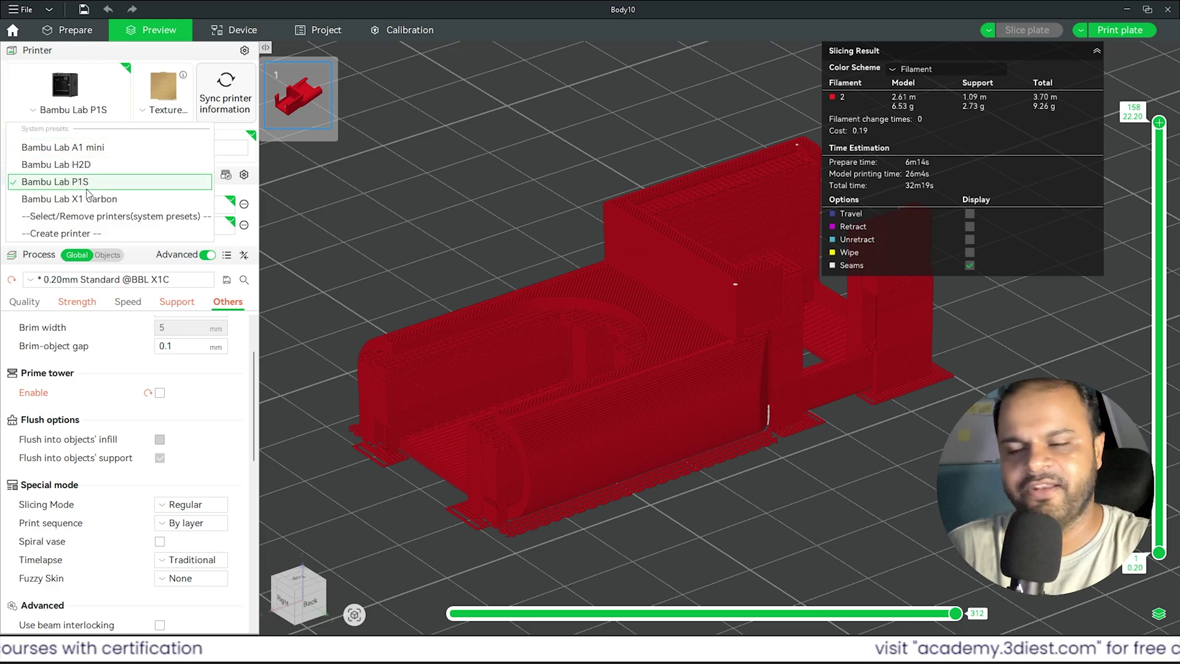
{"action": "left_click", "coordinate": [432, 249]}
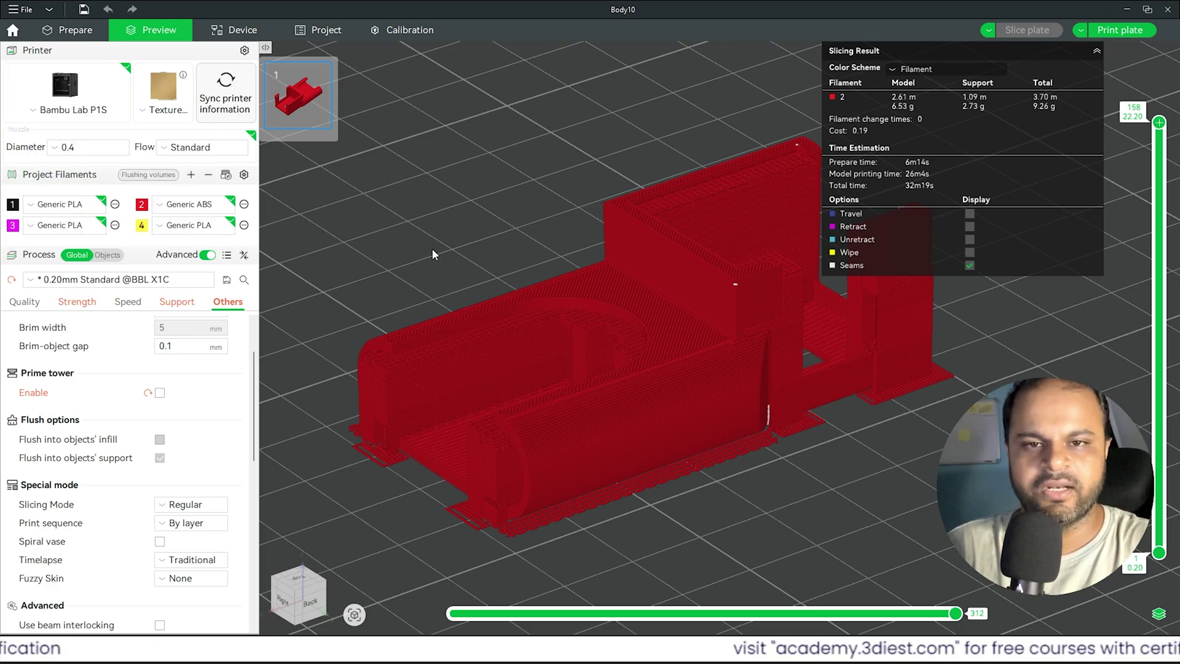